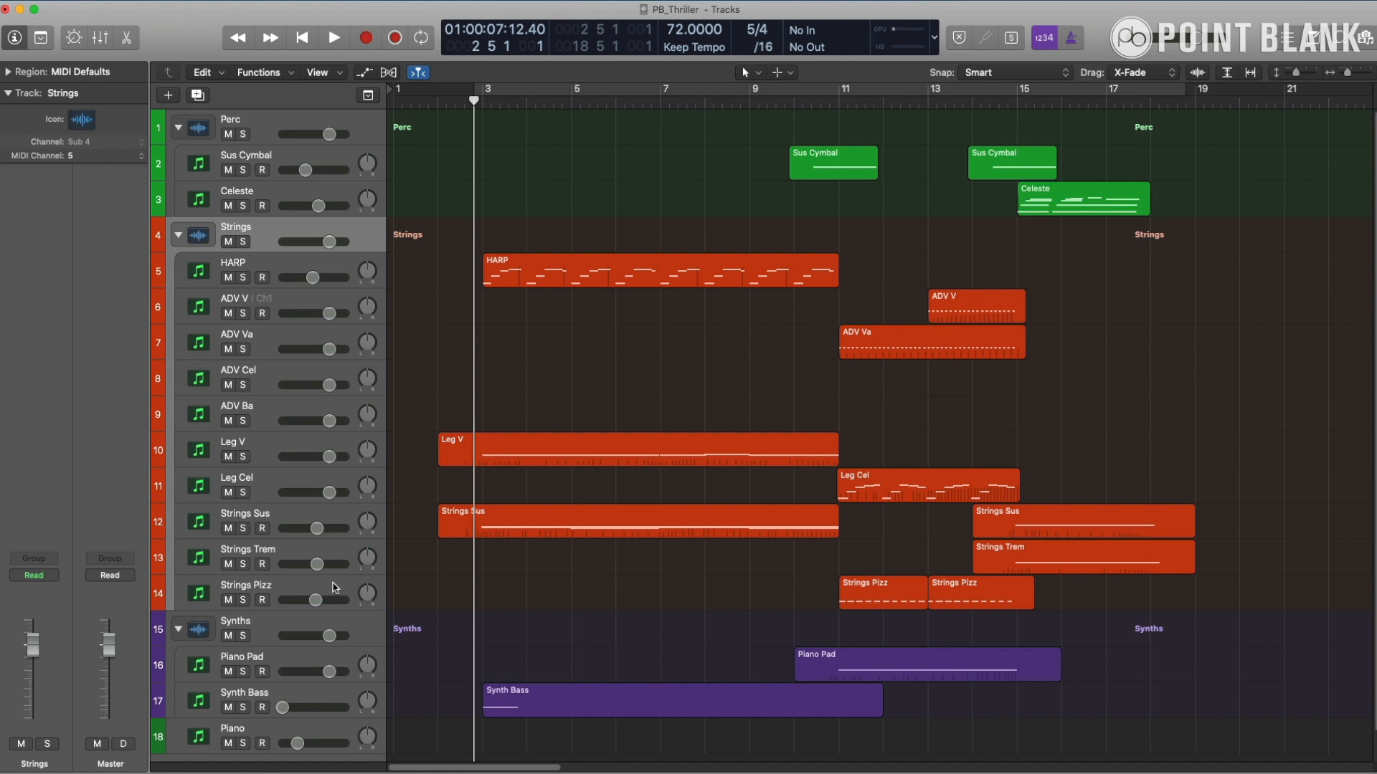
- Examine the Synths and Strings stacks, and the HARP, Sus Cymbal and Celeste tracks with their channel strips
click(256, 625)
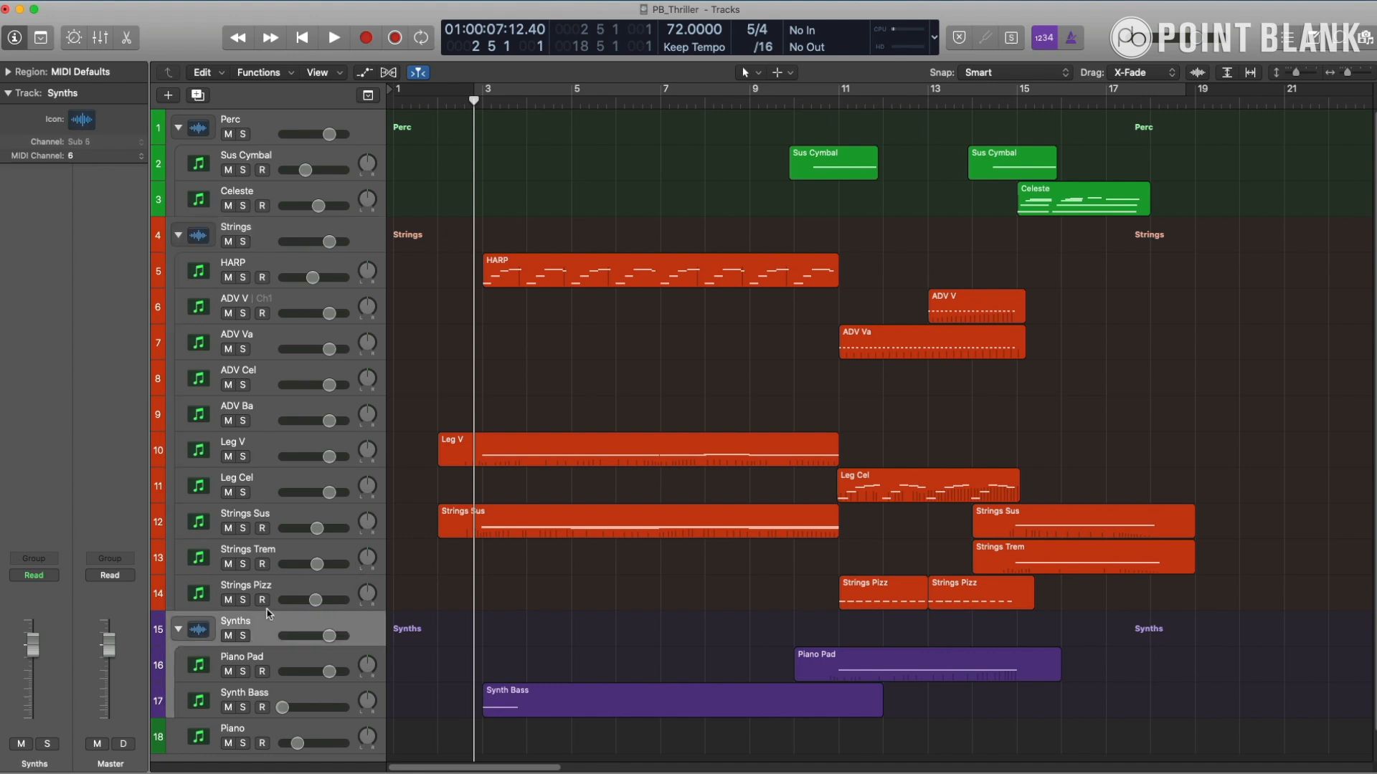
click(265, 226)
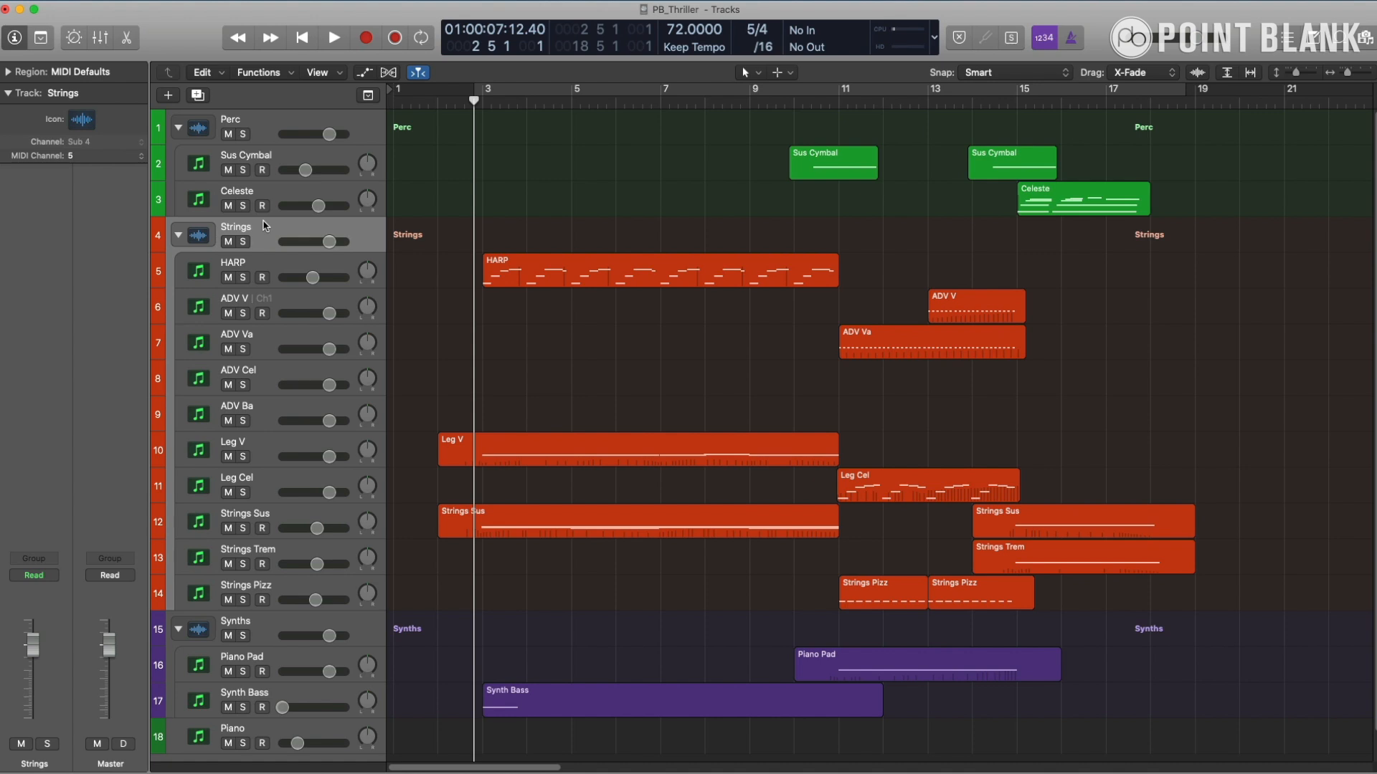
click(273, 268)
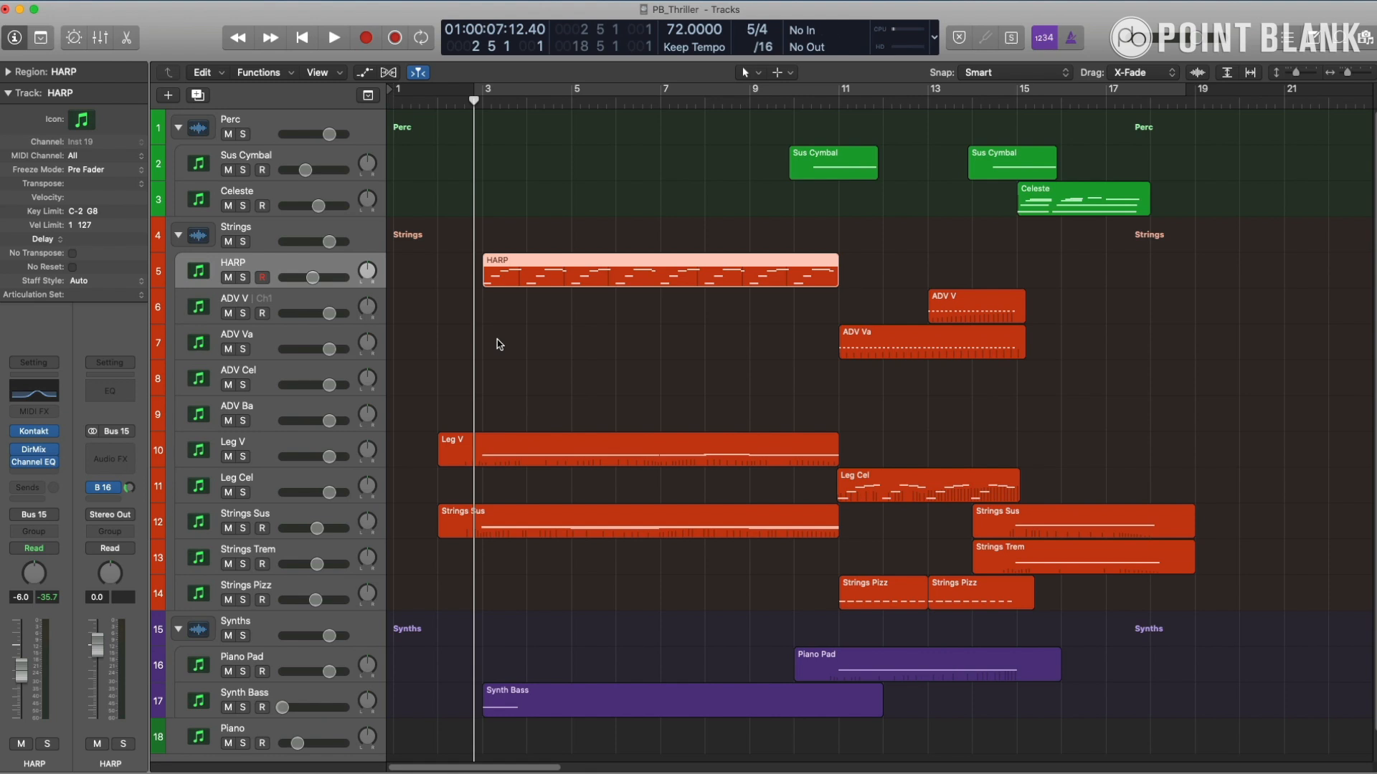
click(269, 159)
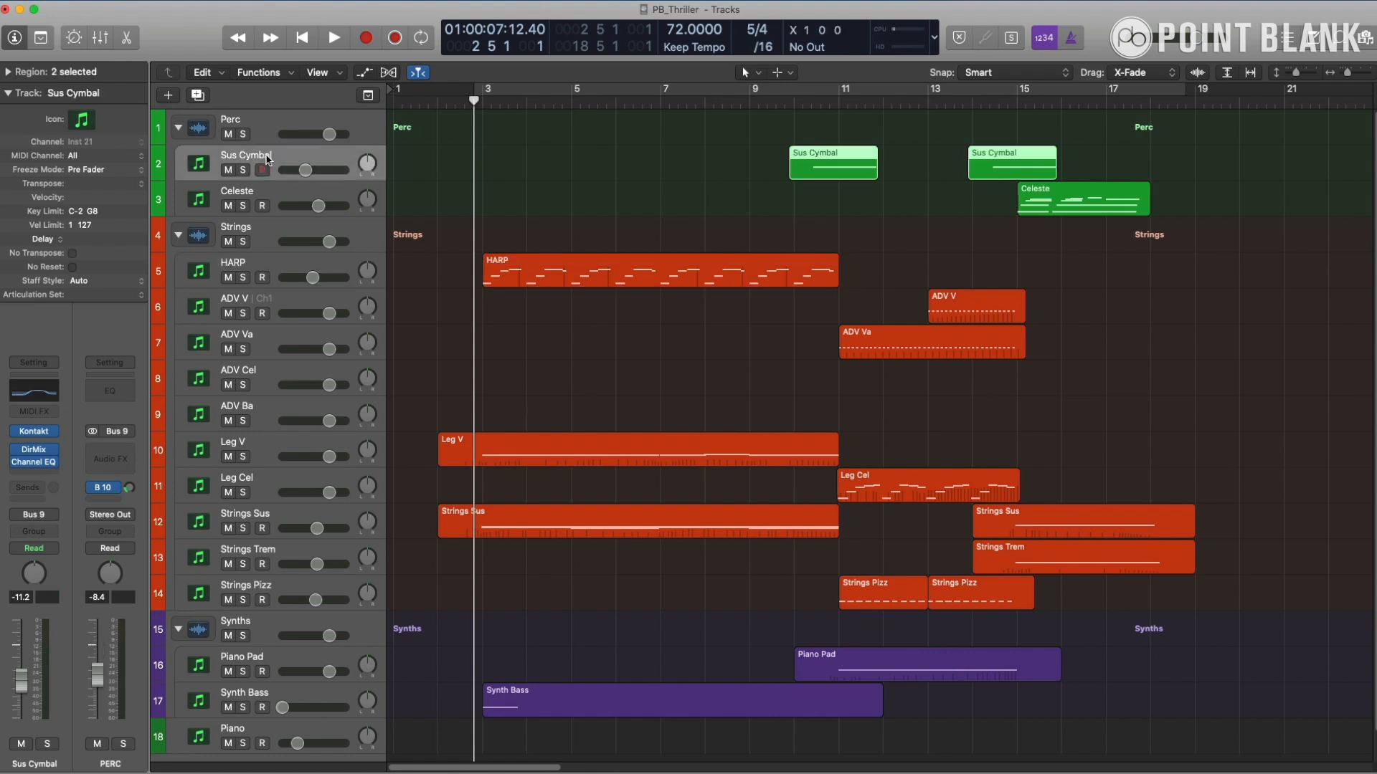
click(307, 193)
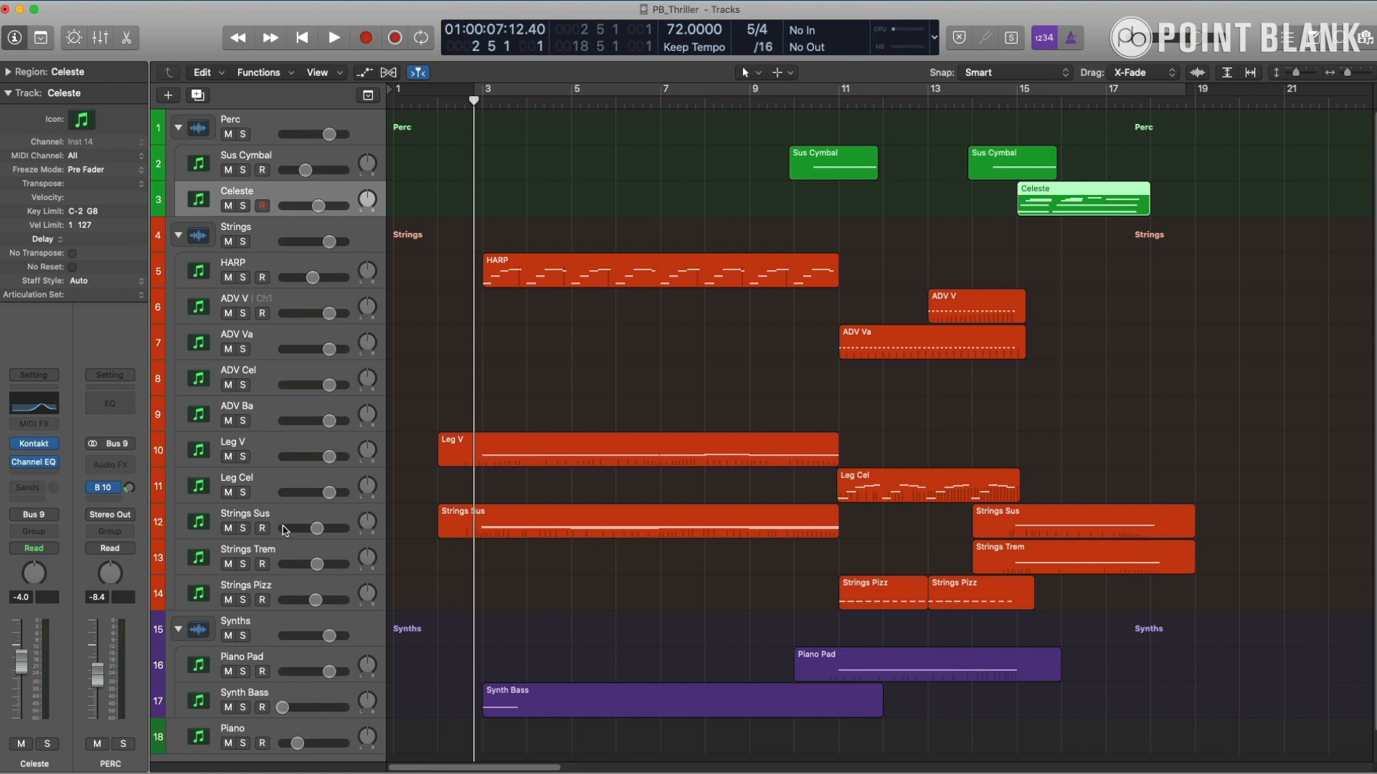
- Examine the ADV string tracks and their channel strips, ending with the ADV V track
click(308, 302)
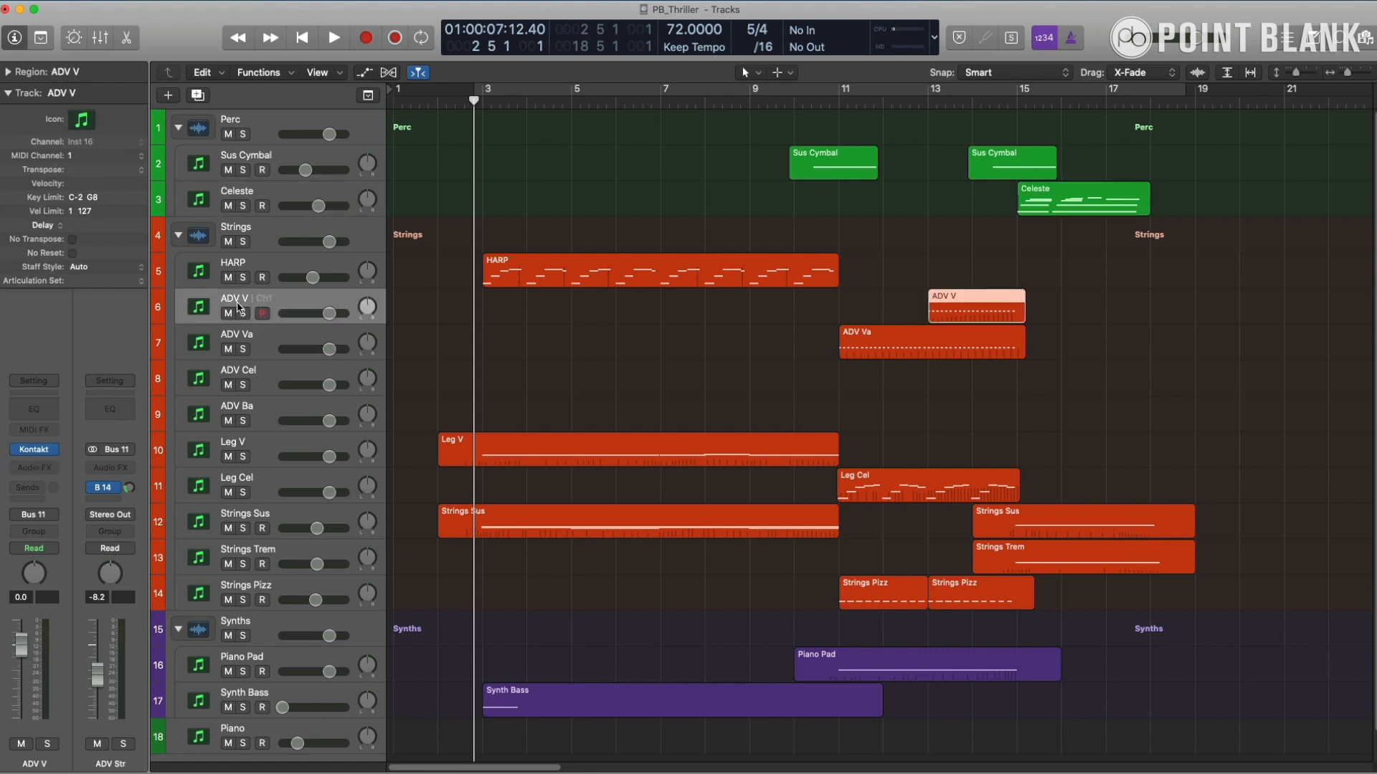
click(262, 356)
click(261, 377)
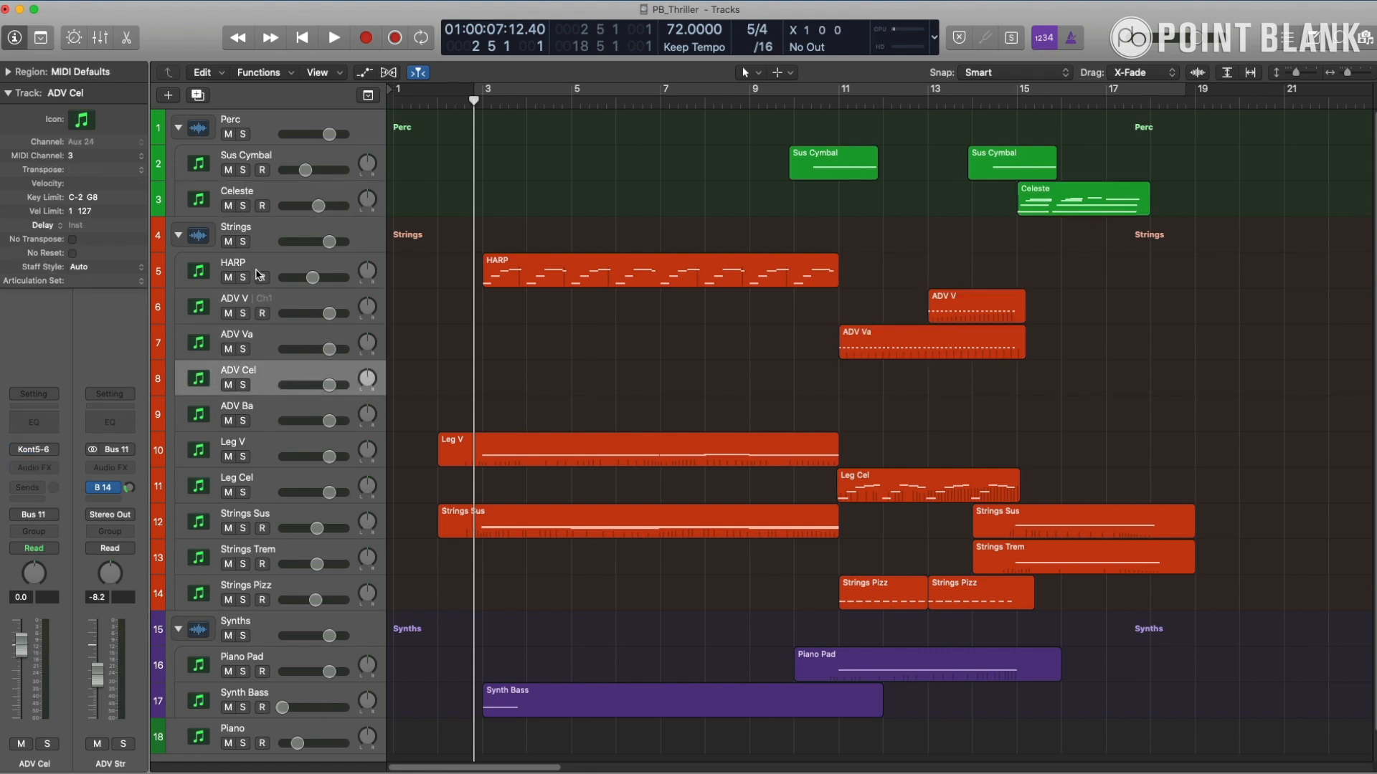
click(254, 299)
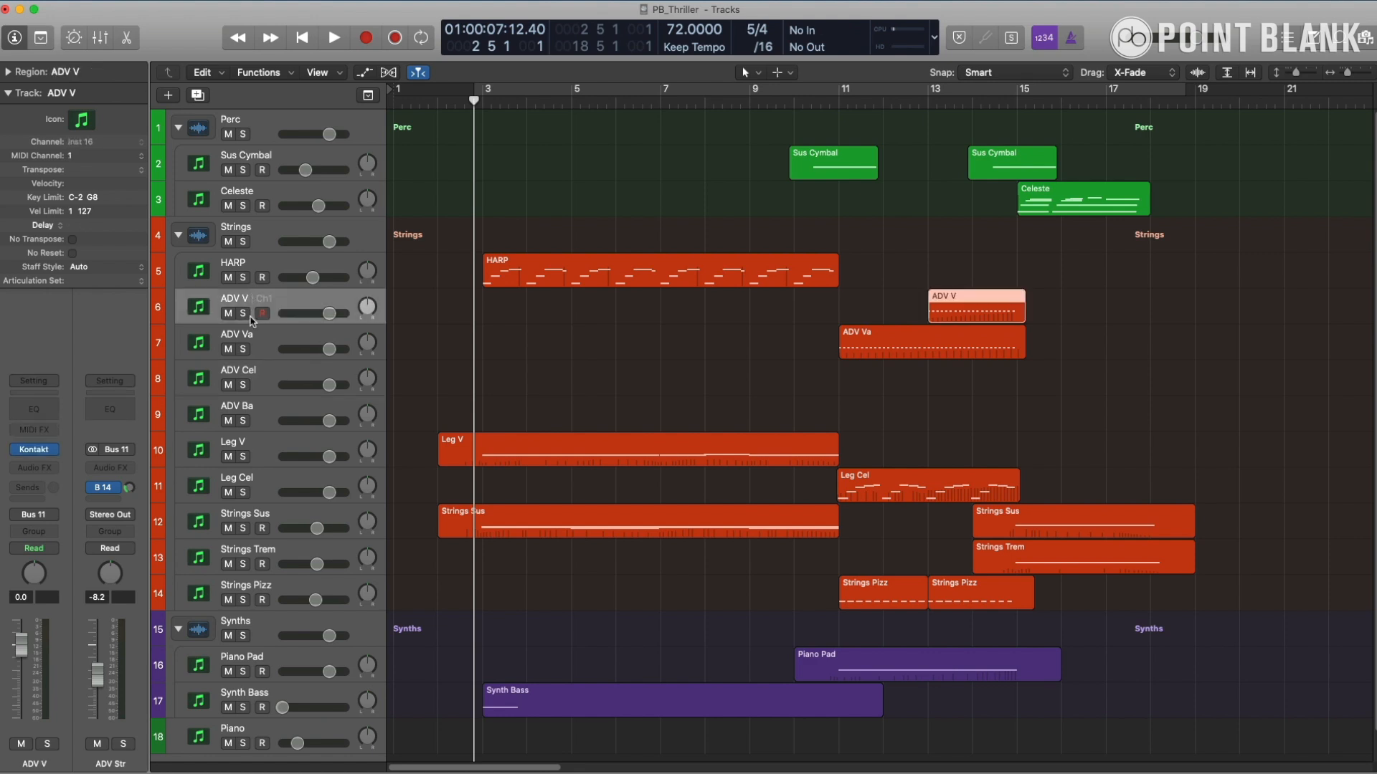
click(263, 342)
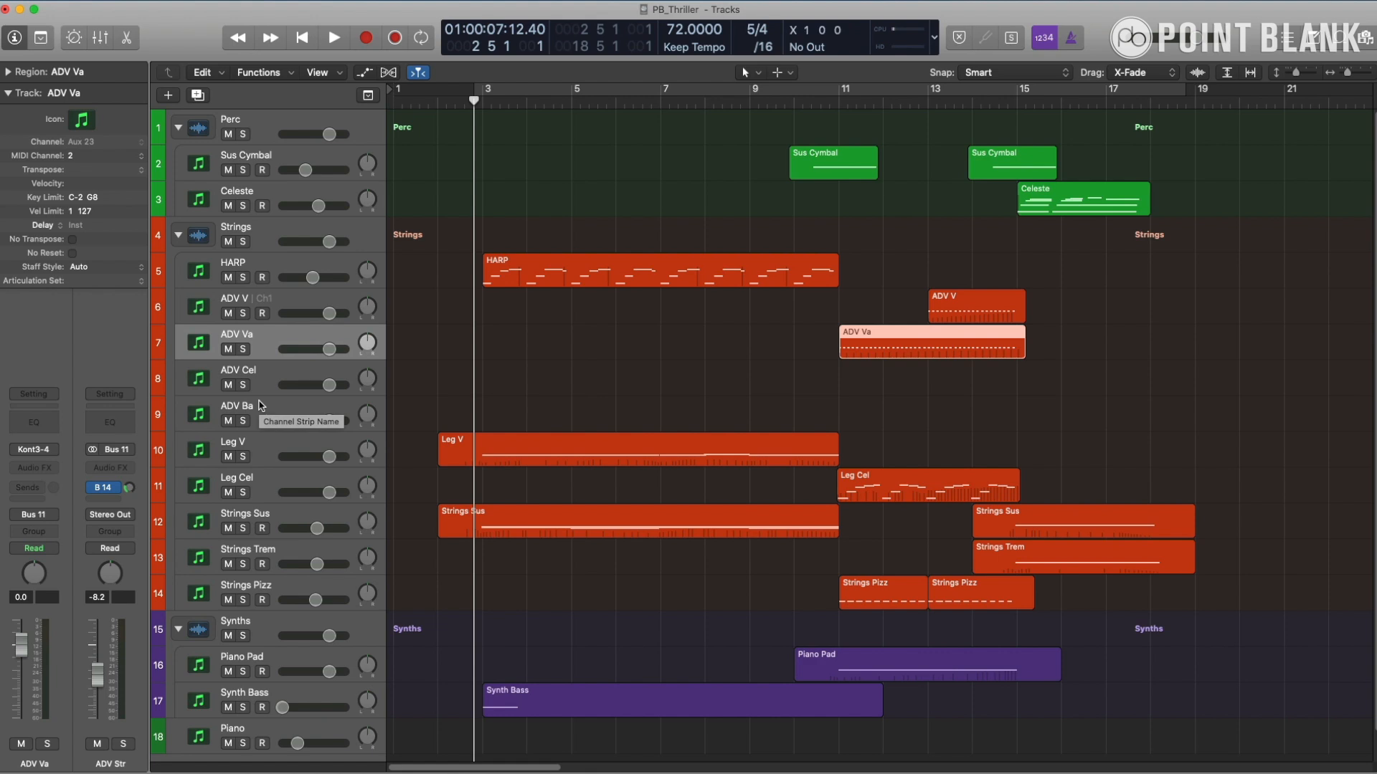
click(242, 301)
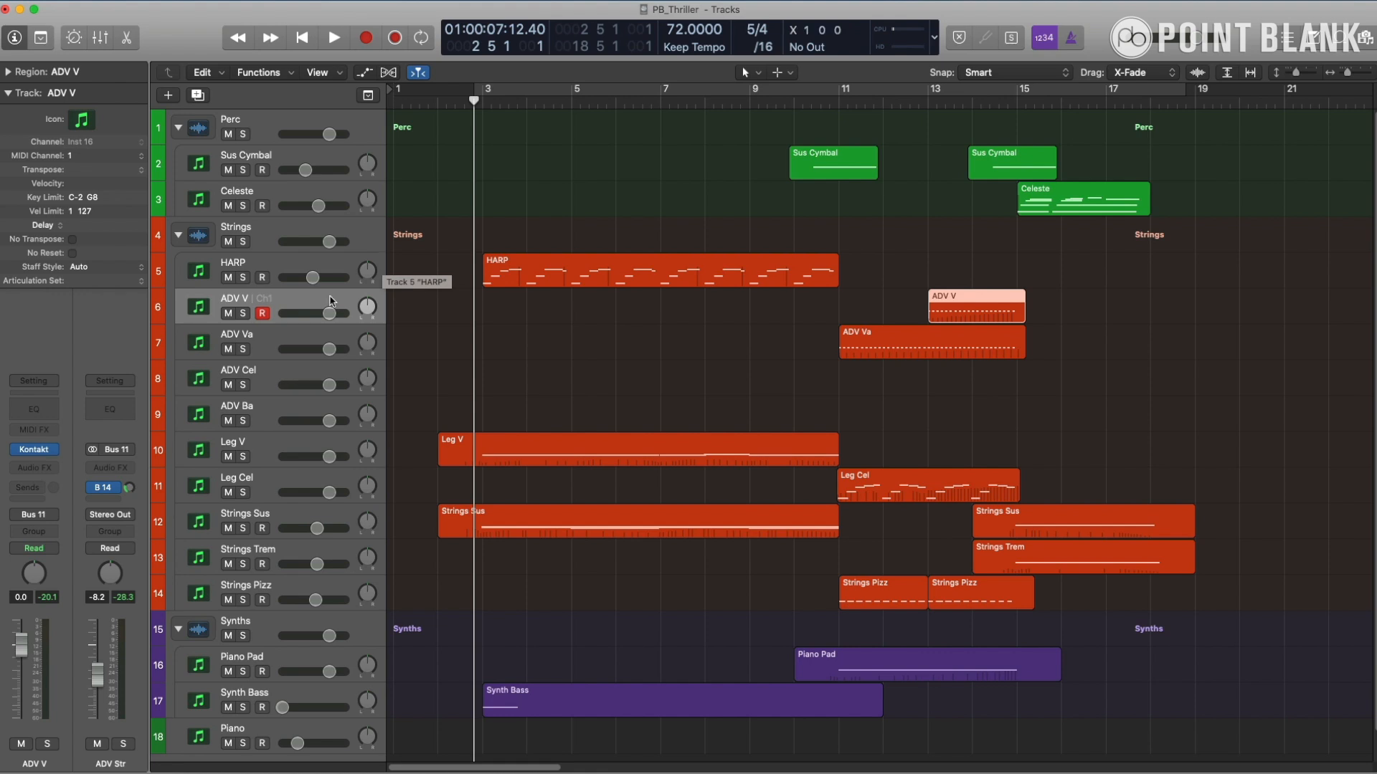
- Go through the Leg V, Leg Cel, Strings Sus, Strings Trem and Strings Pizz tracks and inspect their channel strips
click(279, 443)
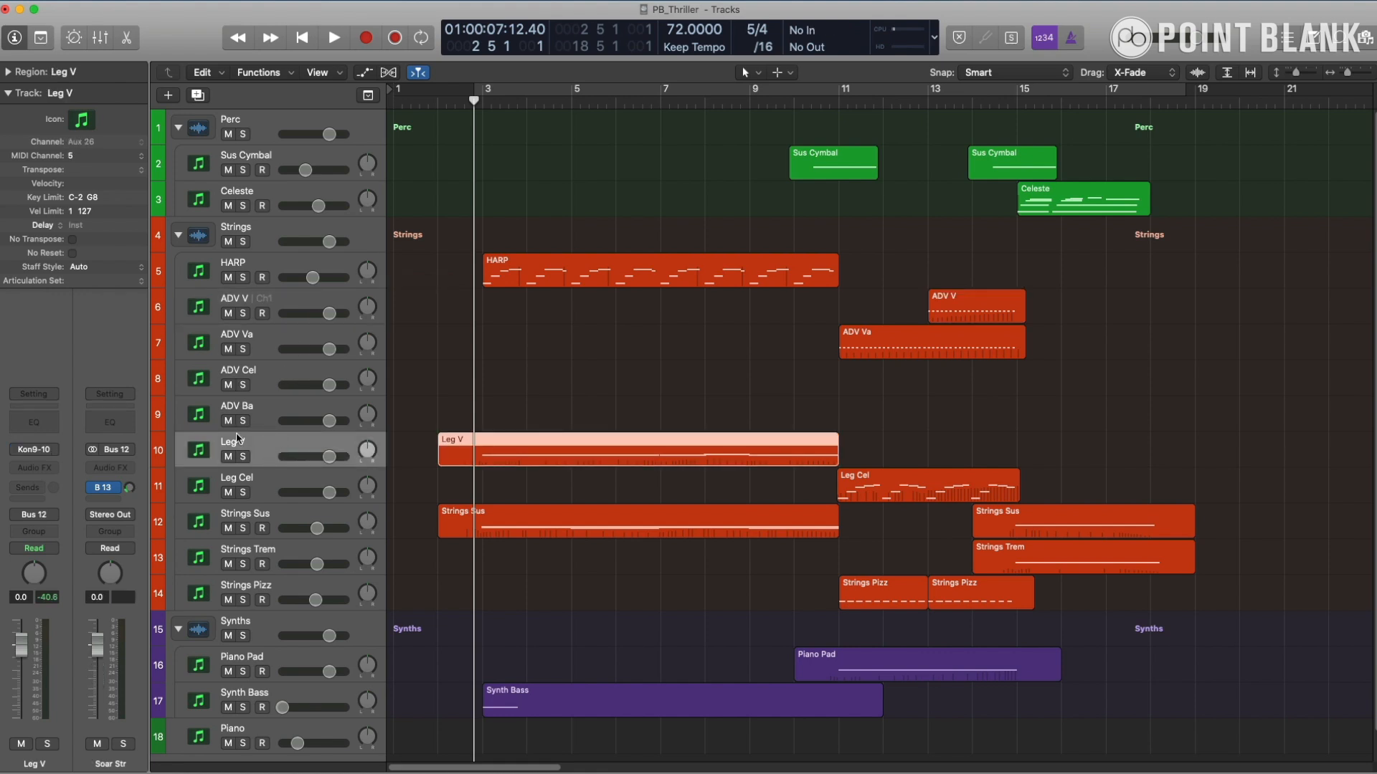
click(262, 480)
click(291, 522)
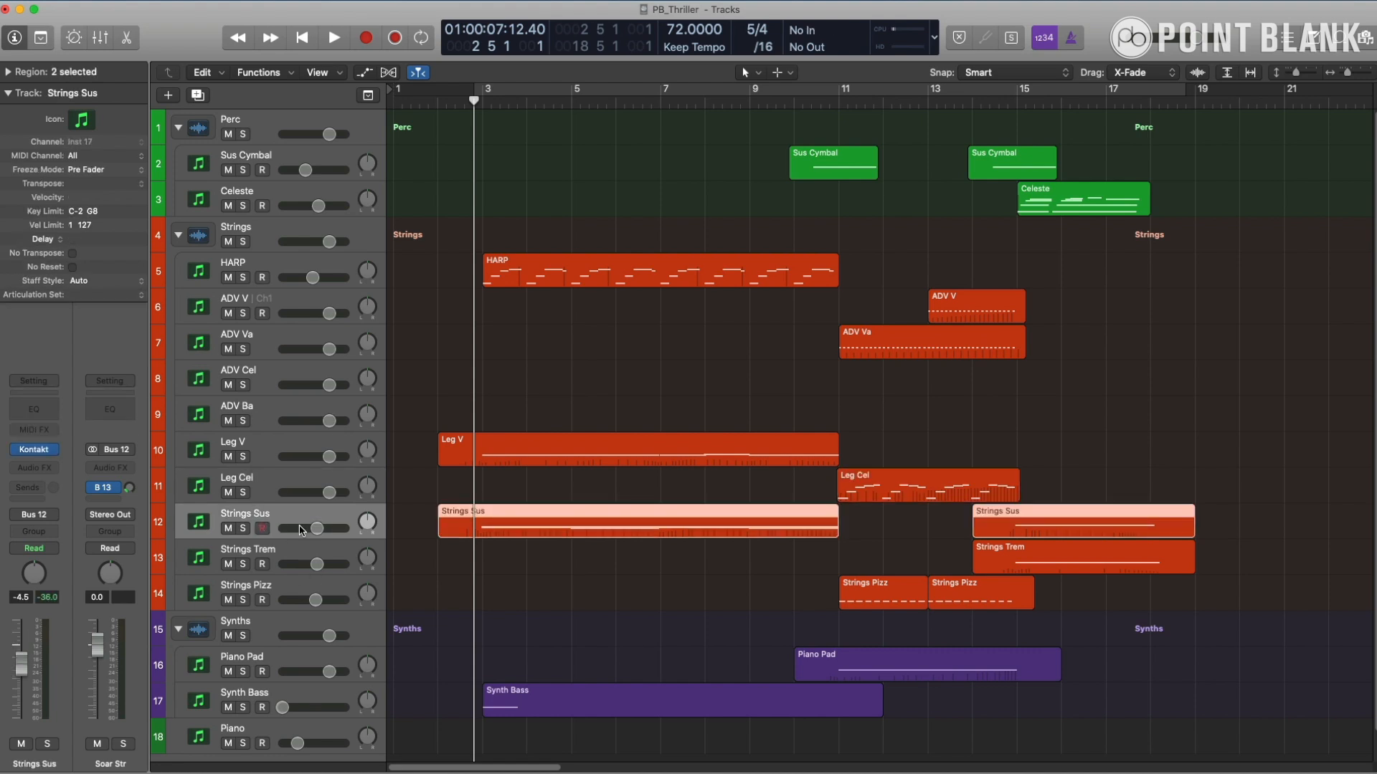
click(293, 555)
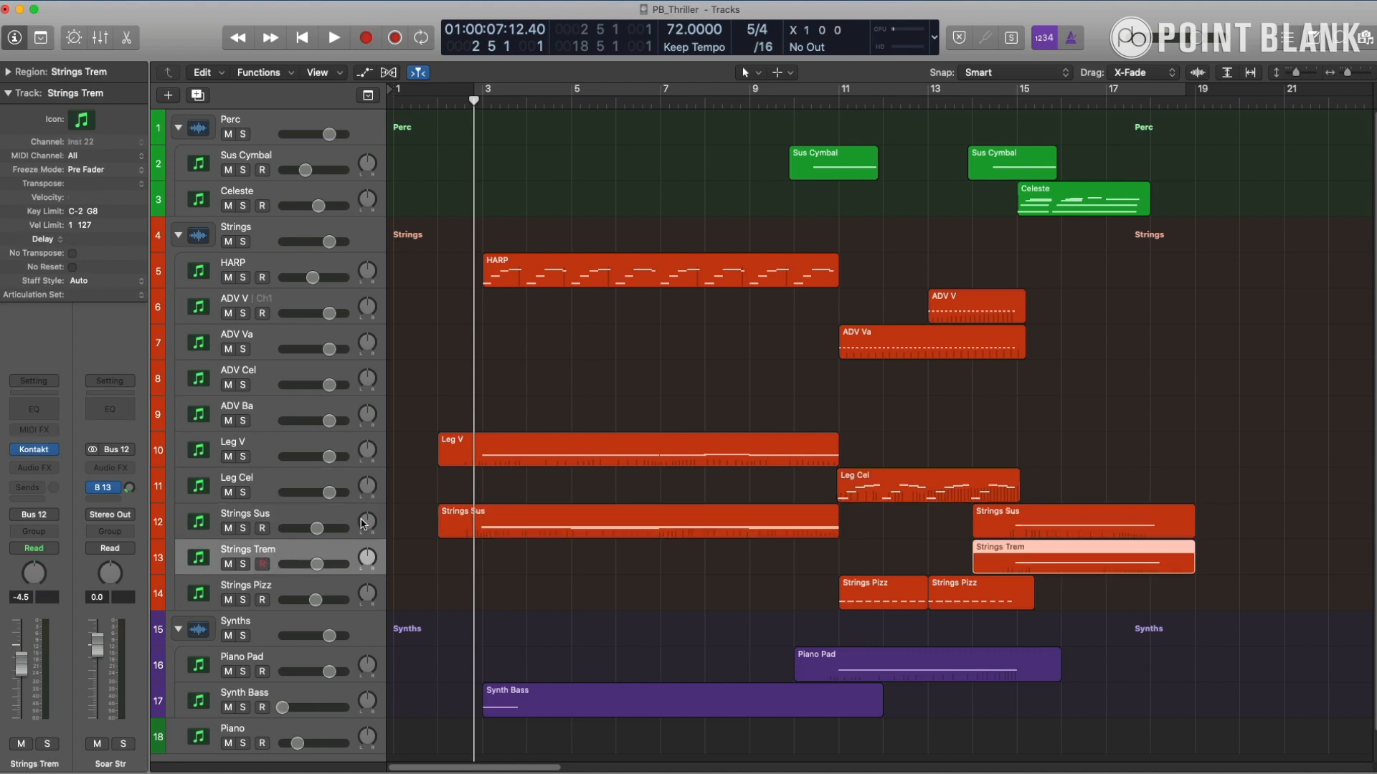
click(287, 591)
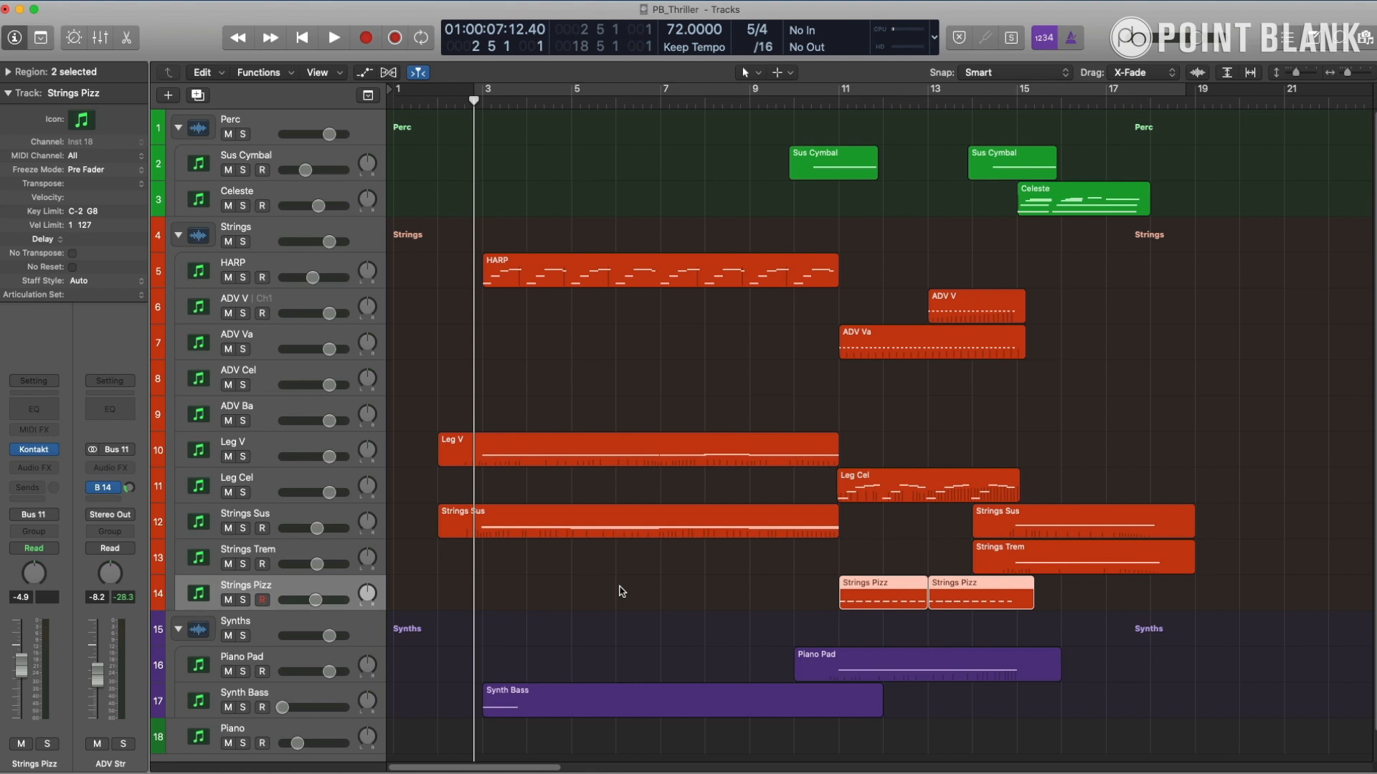
- Inspect the LABS instrument on the Piano Pad track, then close its window
scroll(621, 591, down, 1)
click(276, 649)
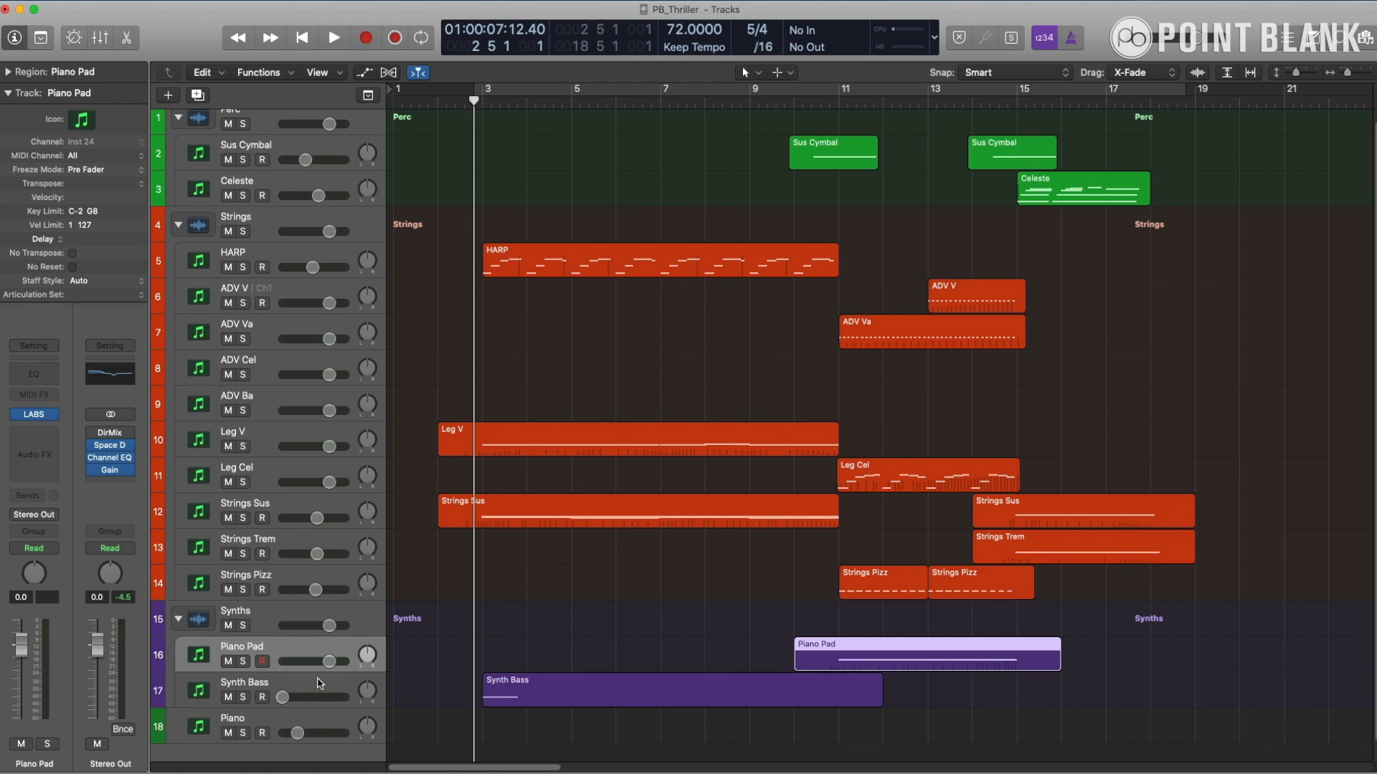
click(37, 415)
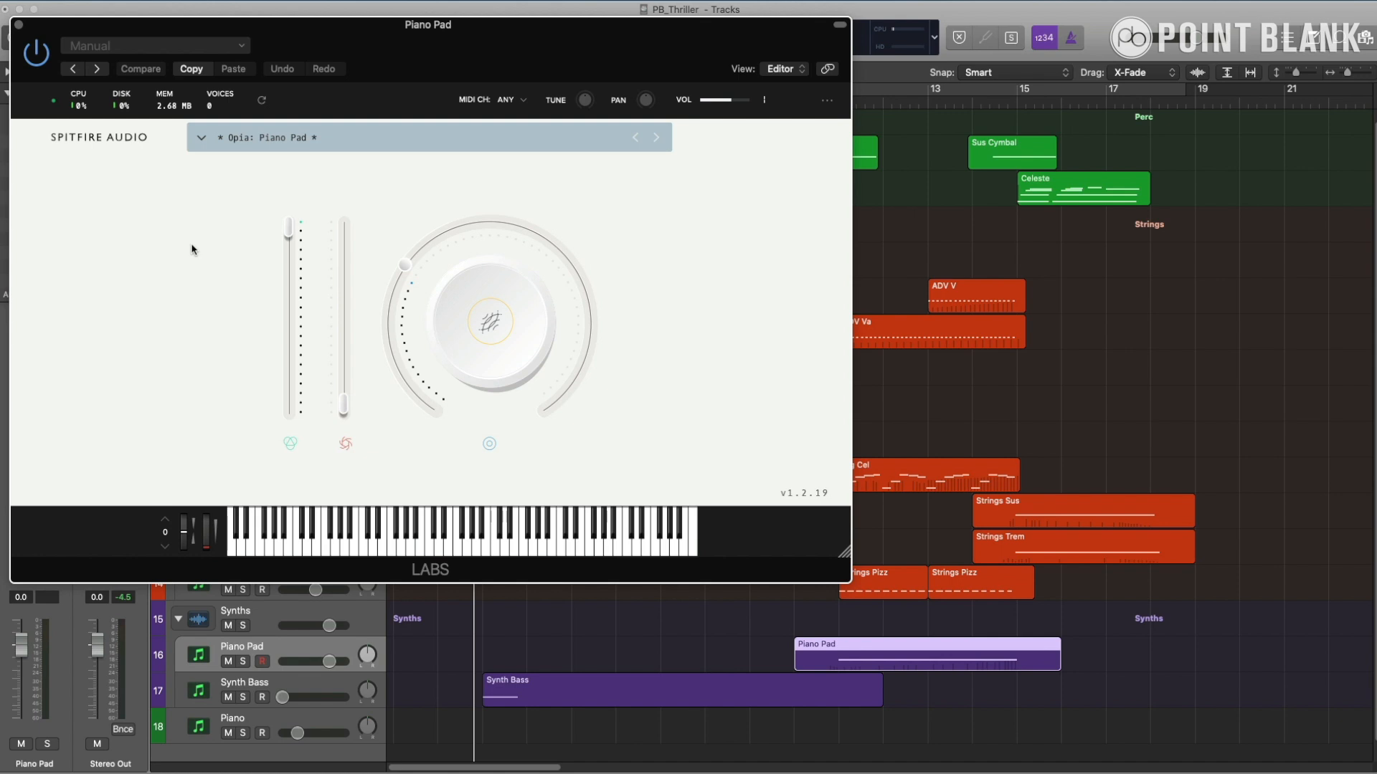
drag(430, 51, 776, 68)
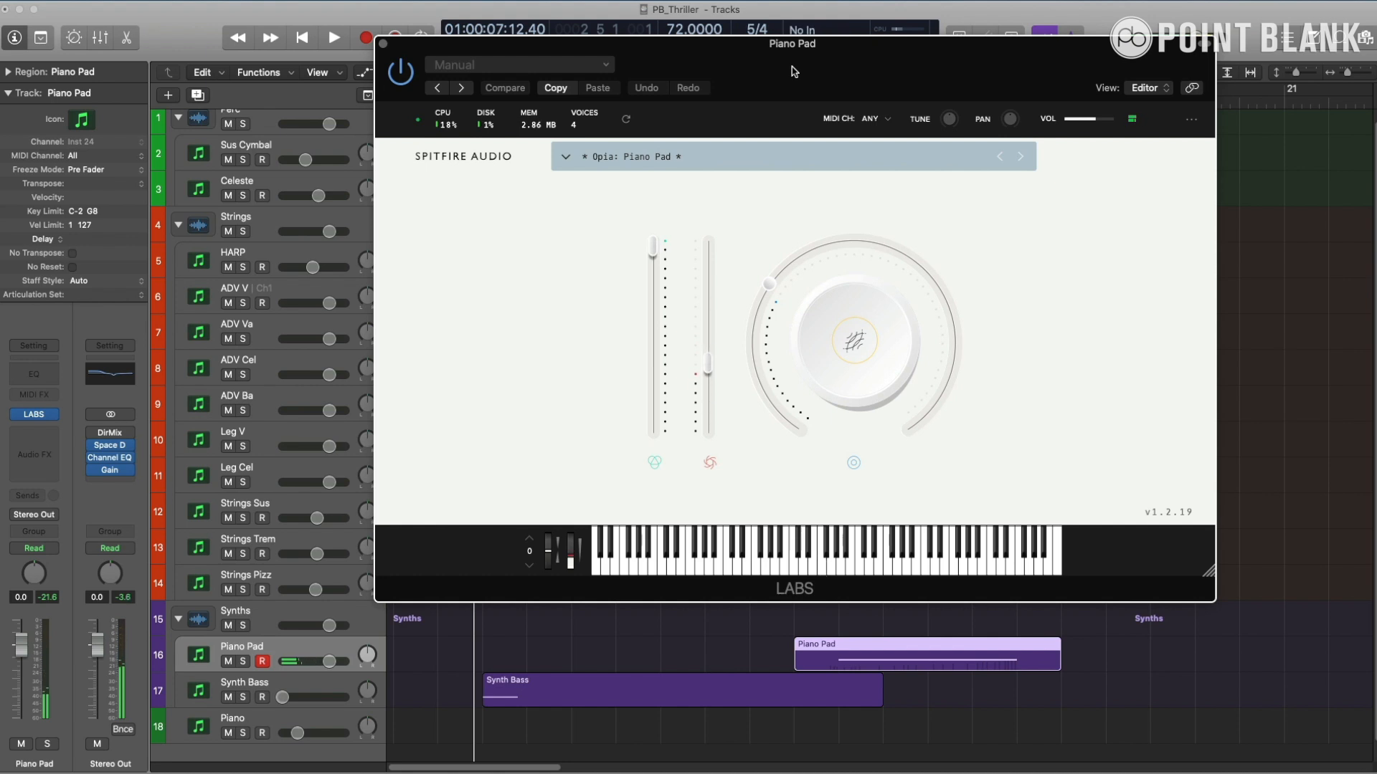
click(384, 44)
- Inspect the Retro Synth settings on the Synth Bass track, then close the instrument window
click(294, 689)
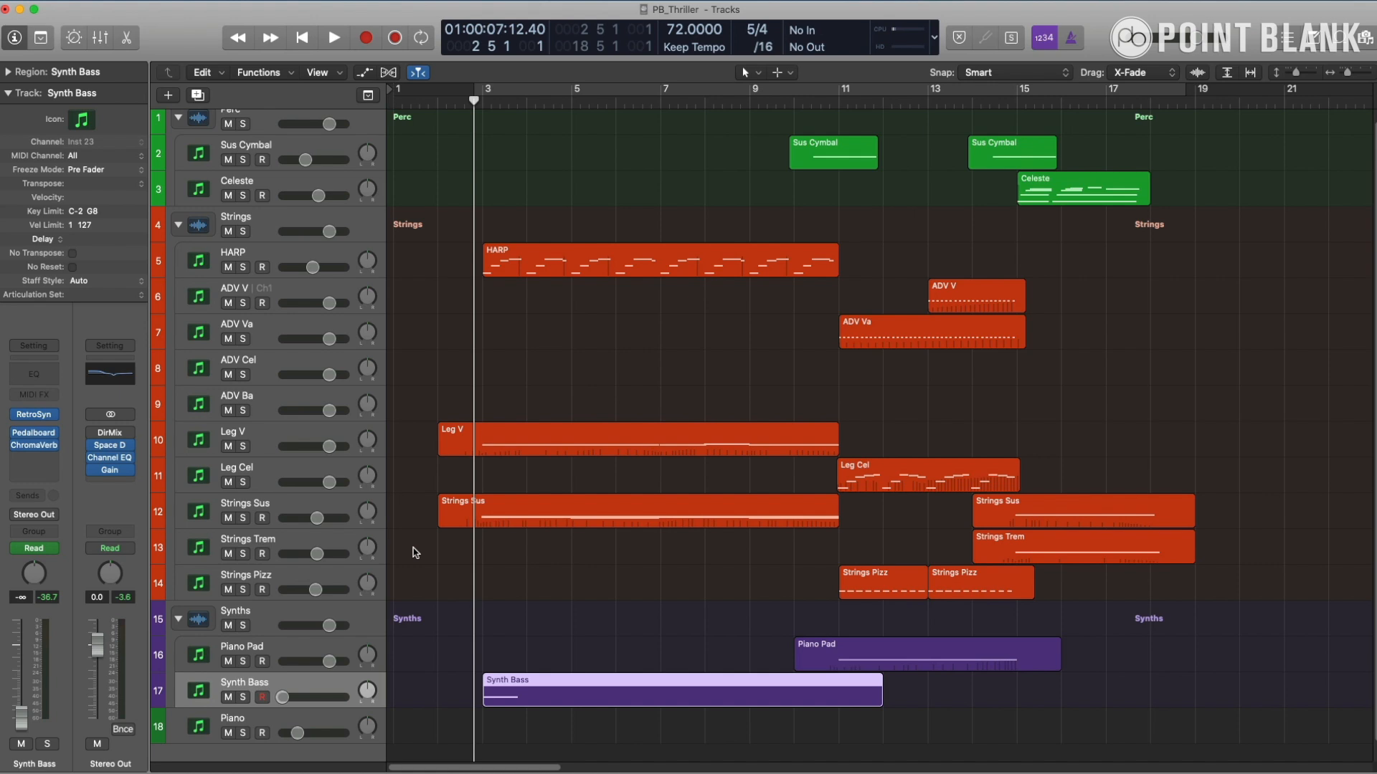
click(32, 416)
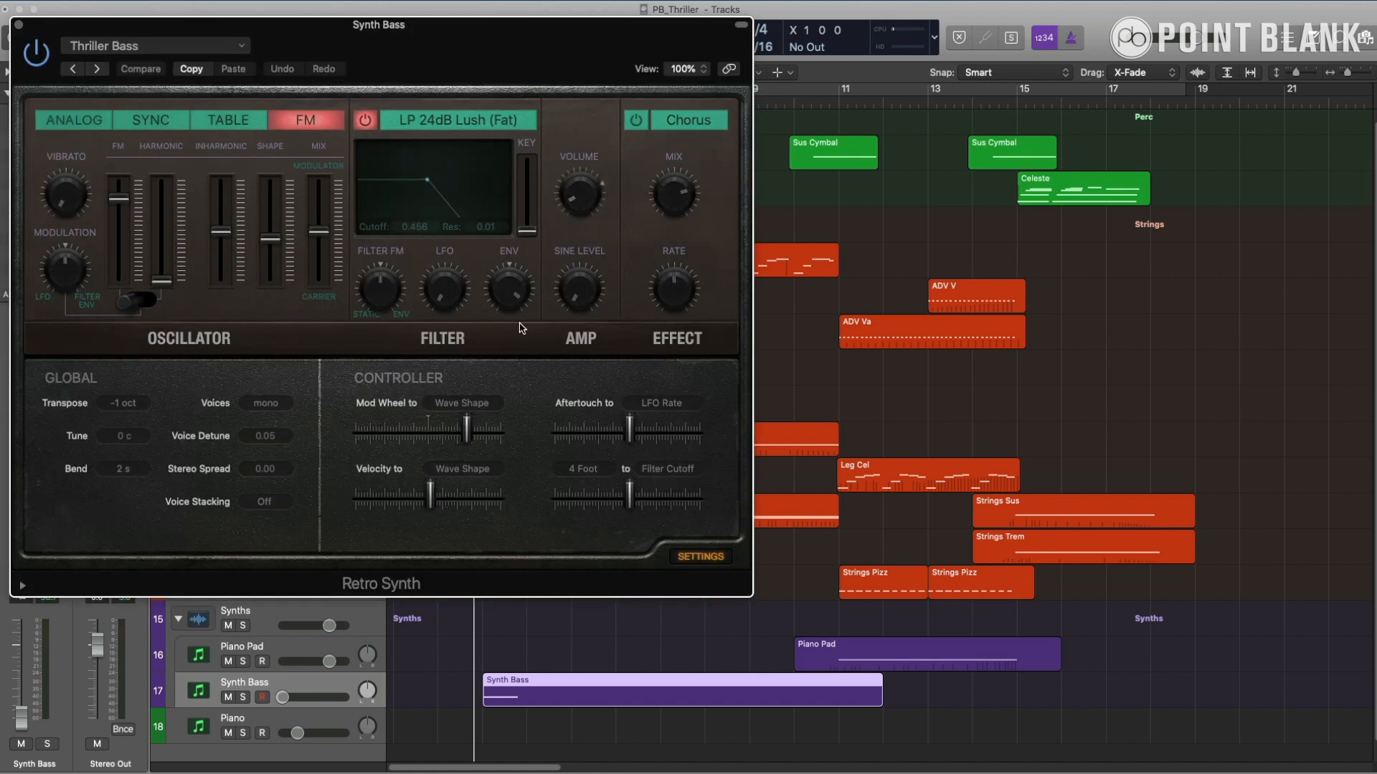
drag(431, 48, 691, 79)
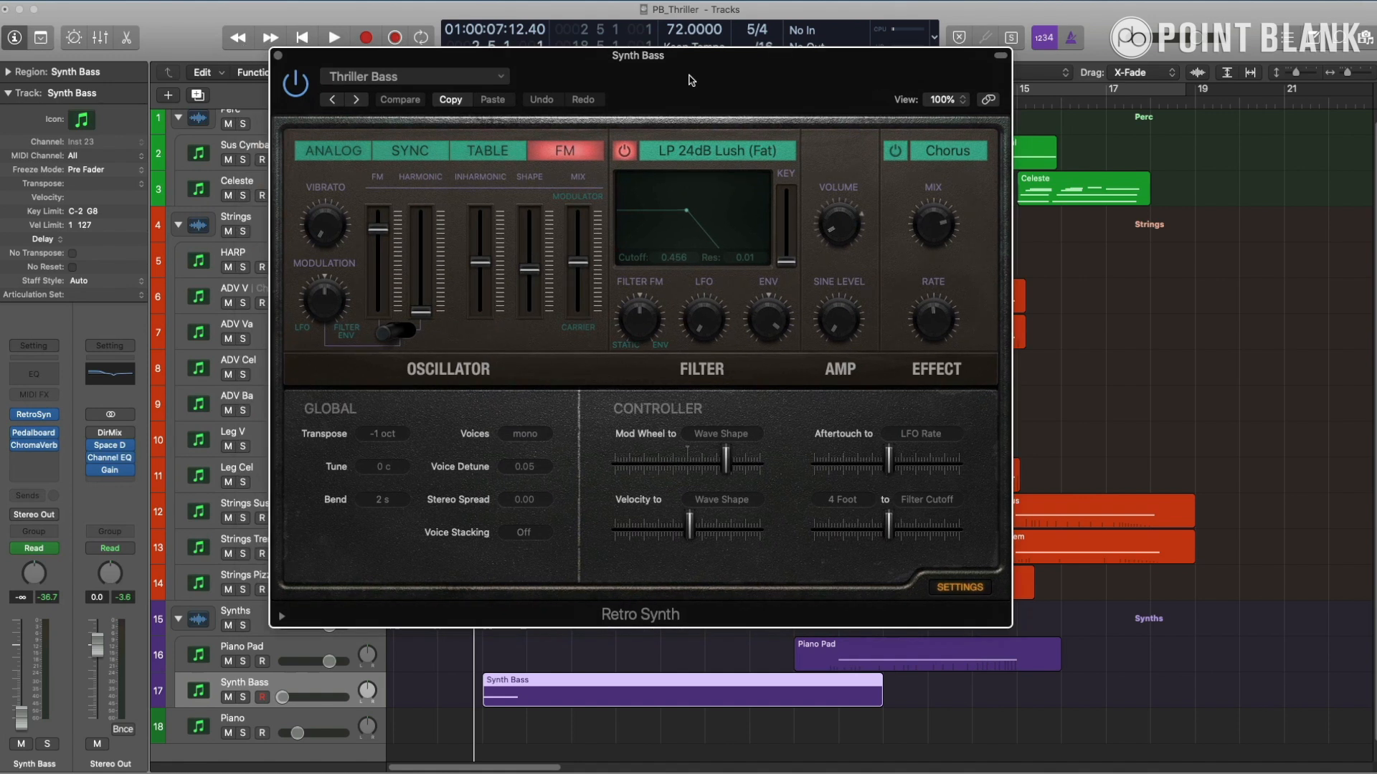
key(super+w)
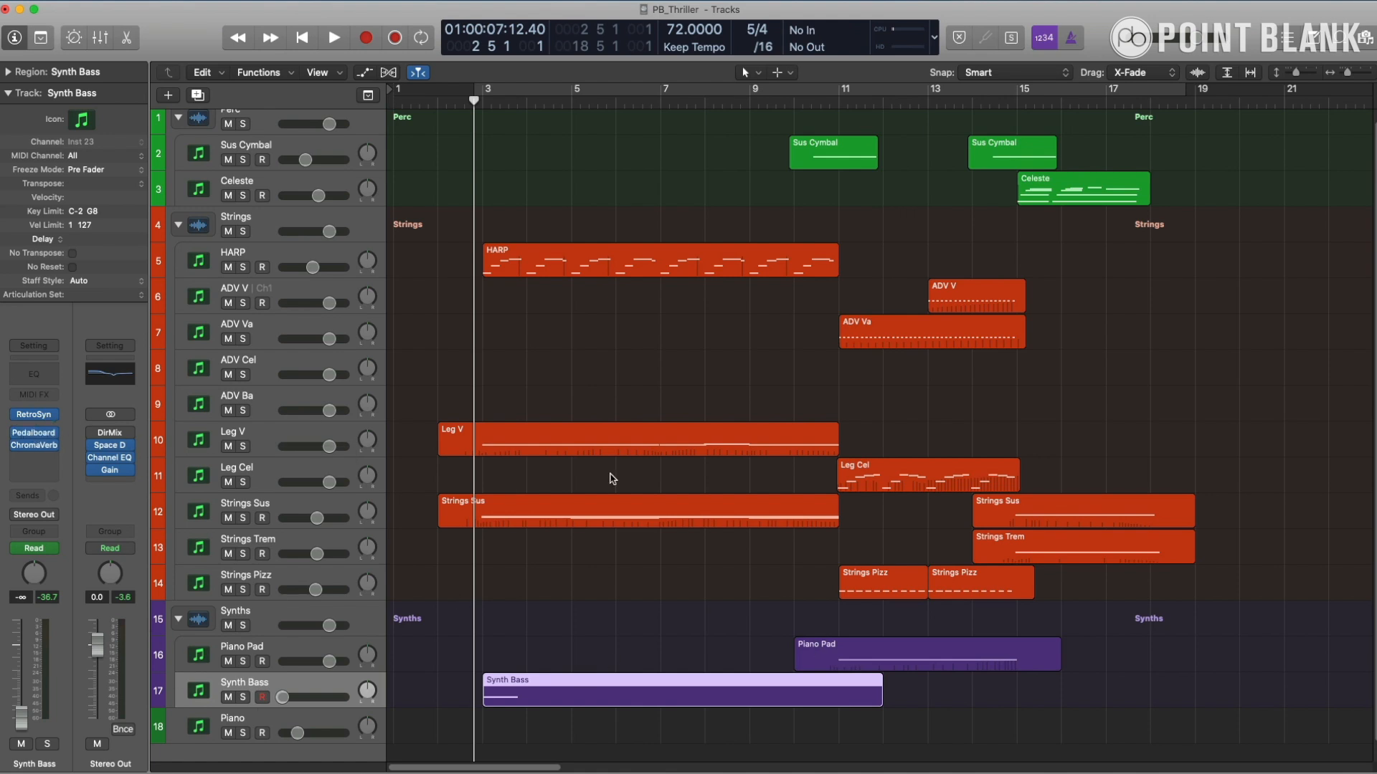
- Examine the Synth Bass Pedalboard echo and its Repeats automation in the region's note editor, then close both
click(57, 434)
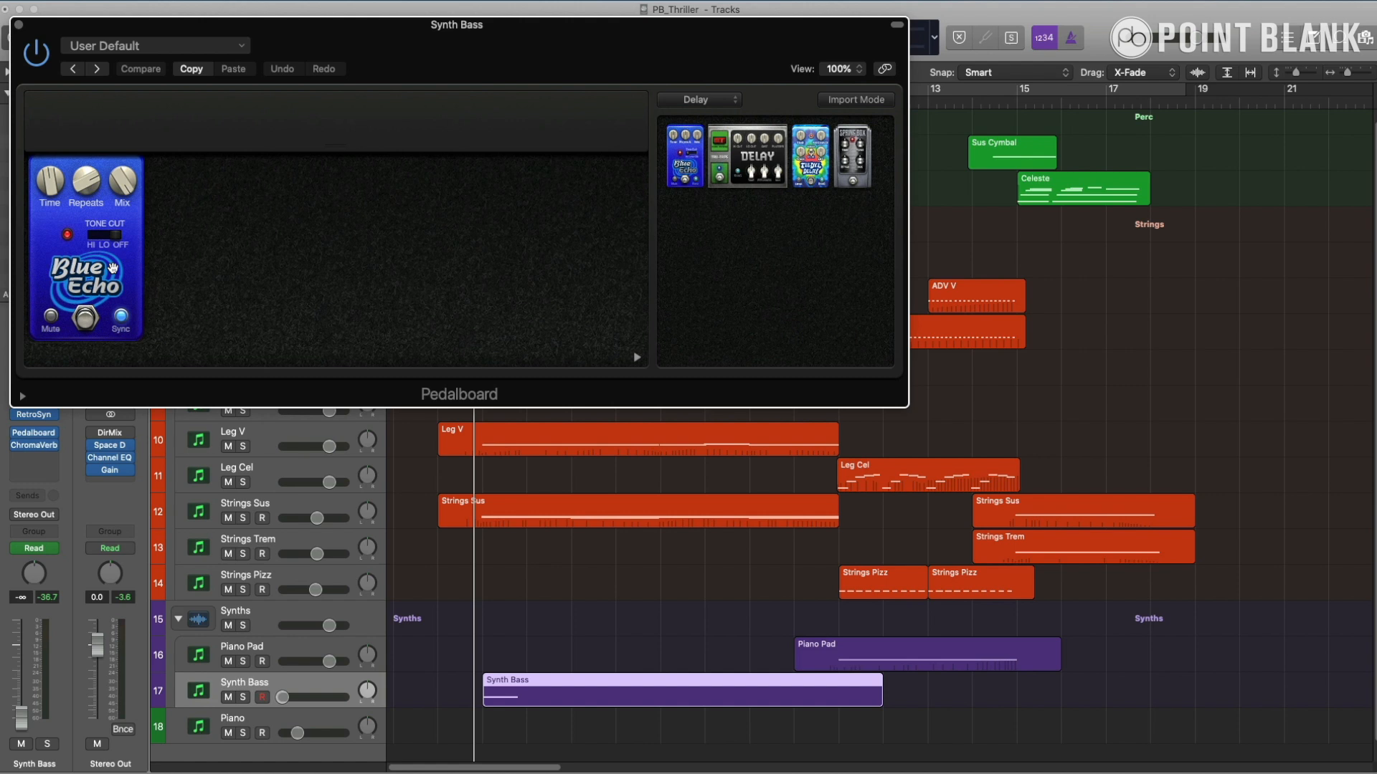
drag(469, 43, 759, 139)
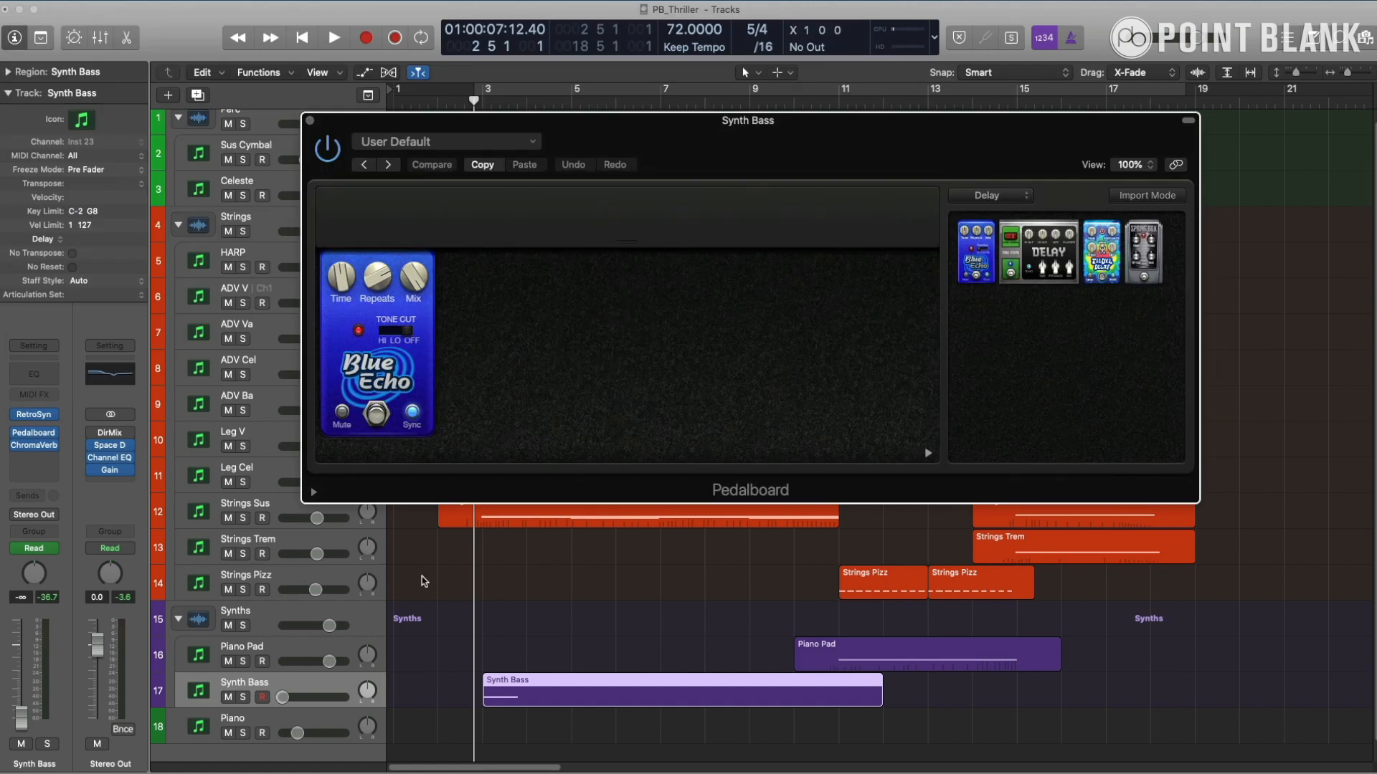
double_click(527, 690)
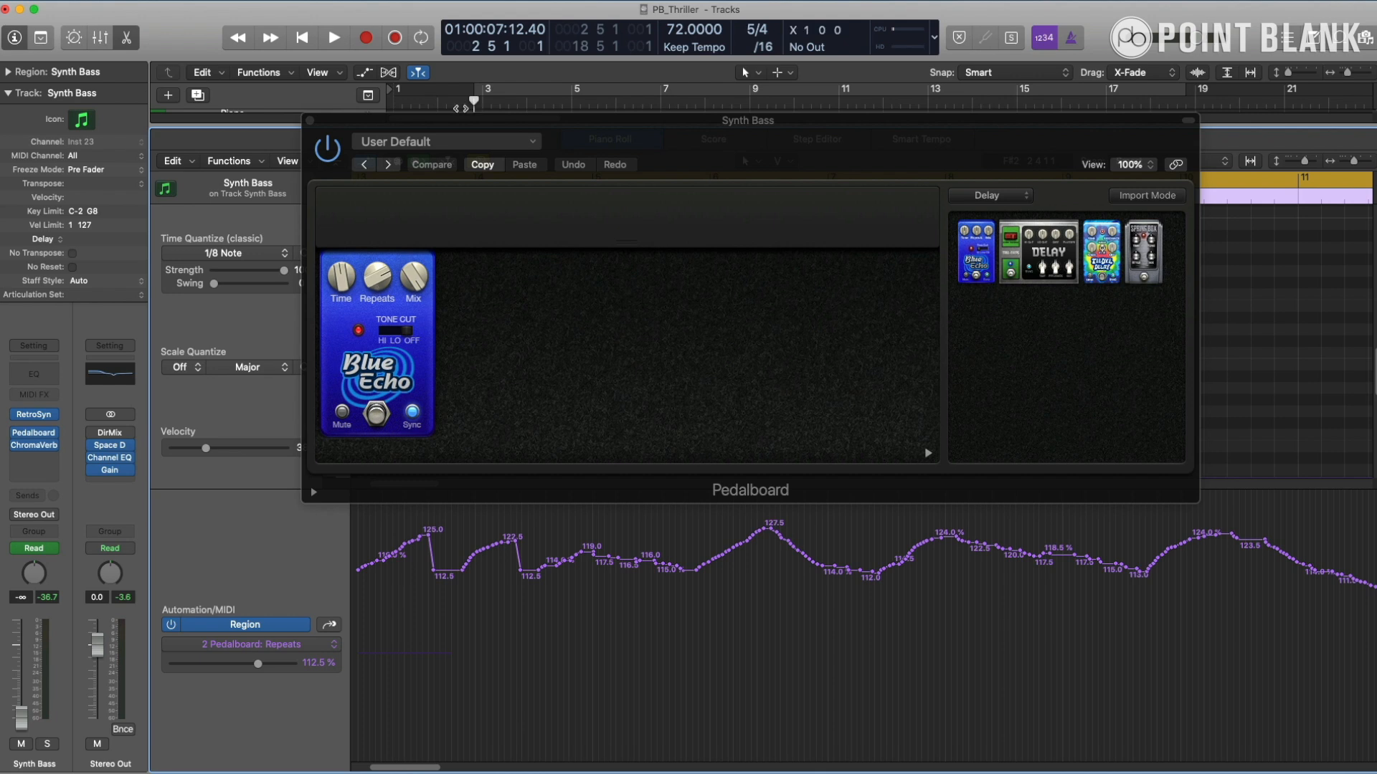
drag(721, 144, 677, 111)
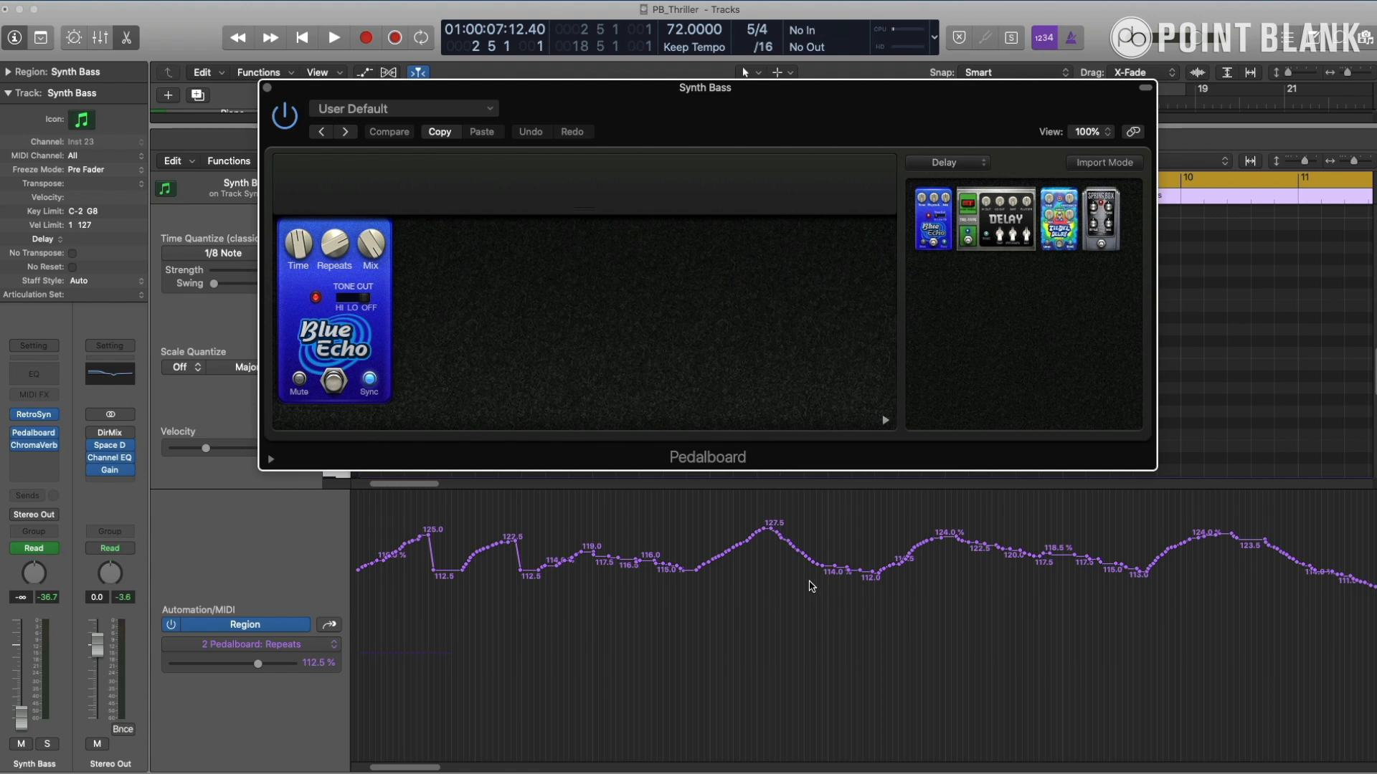
click(268, 88)
click(135, 34)
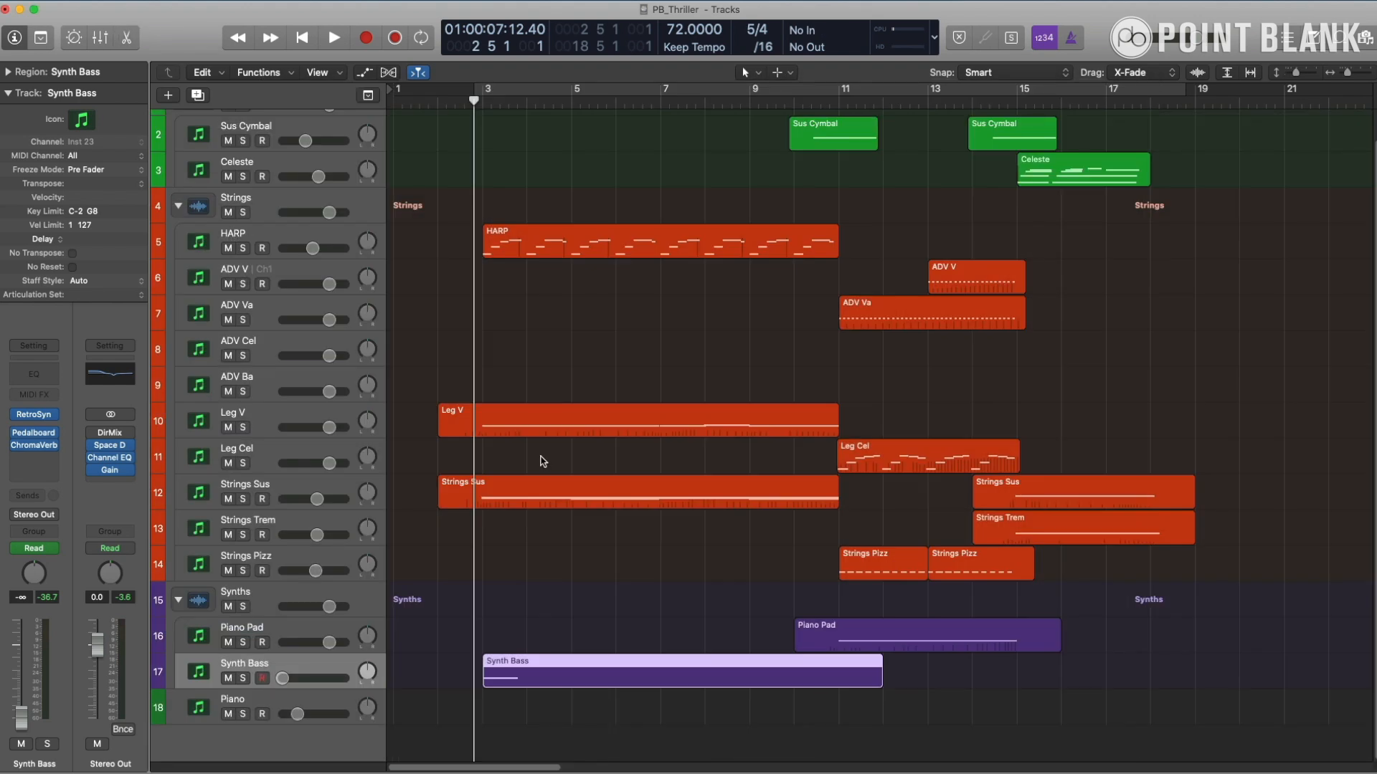
- Show track automation in the arrangement and move the playhead to bar 4 along the Synth Bass volume ramp
click(364, 72)
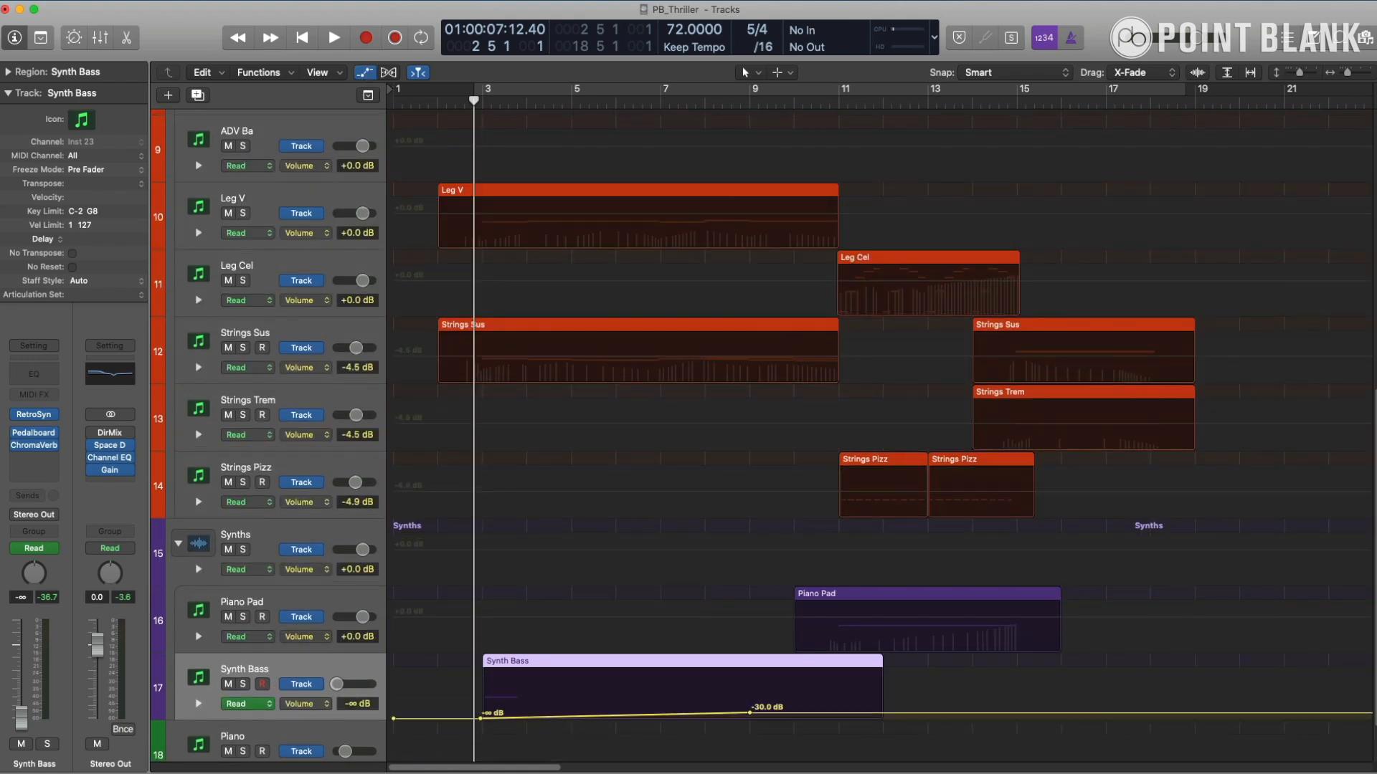
key(space)
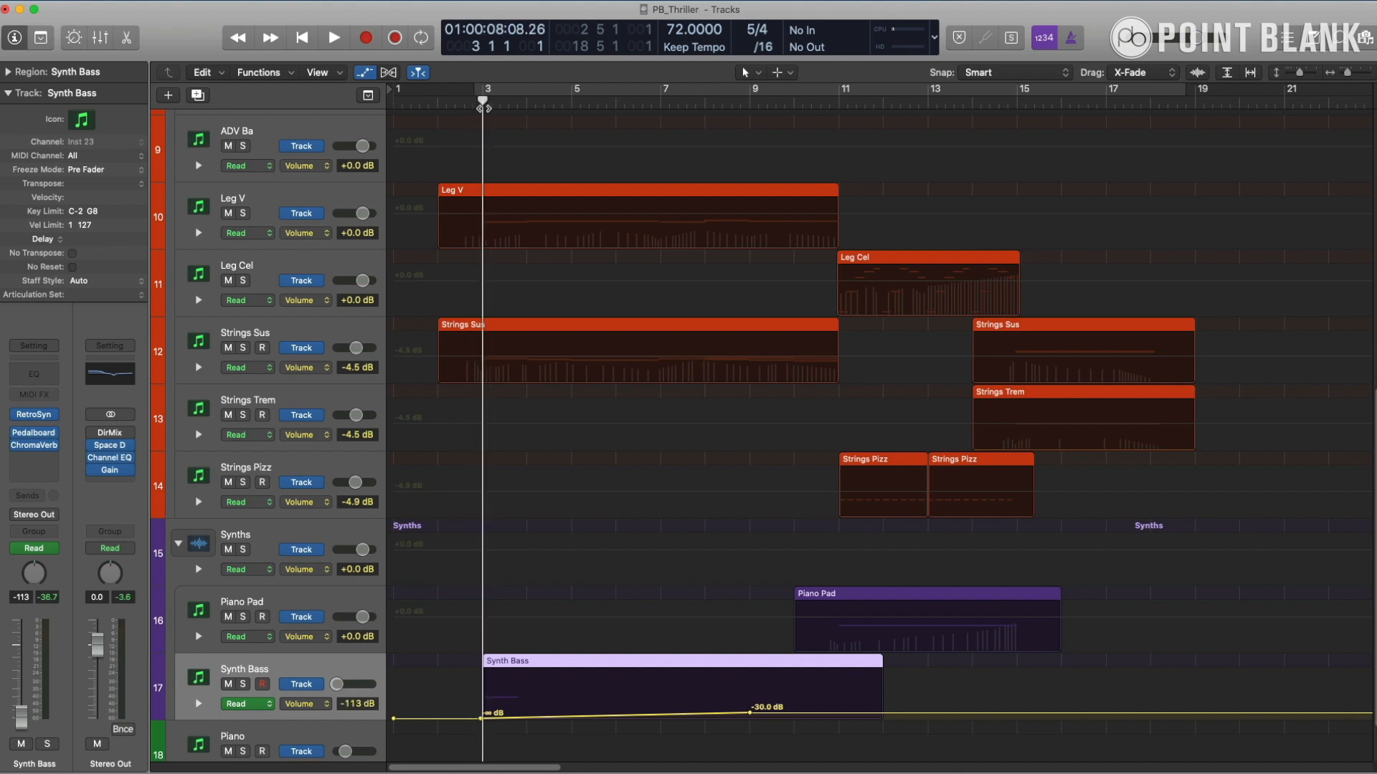
drag(492, 108, 527, 109)
- Review the Blue Echo pedal on Synth Bass, close it and return the playhead to bar 3
click(34, 433)
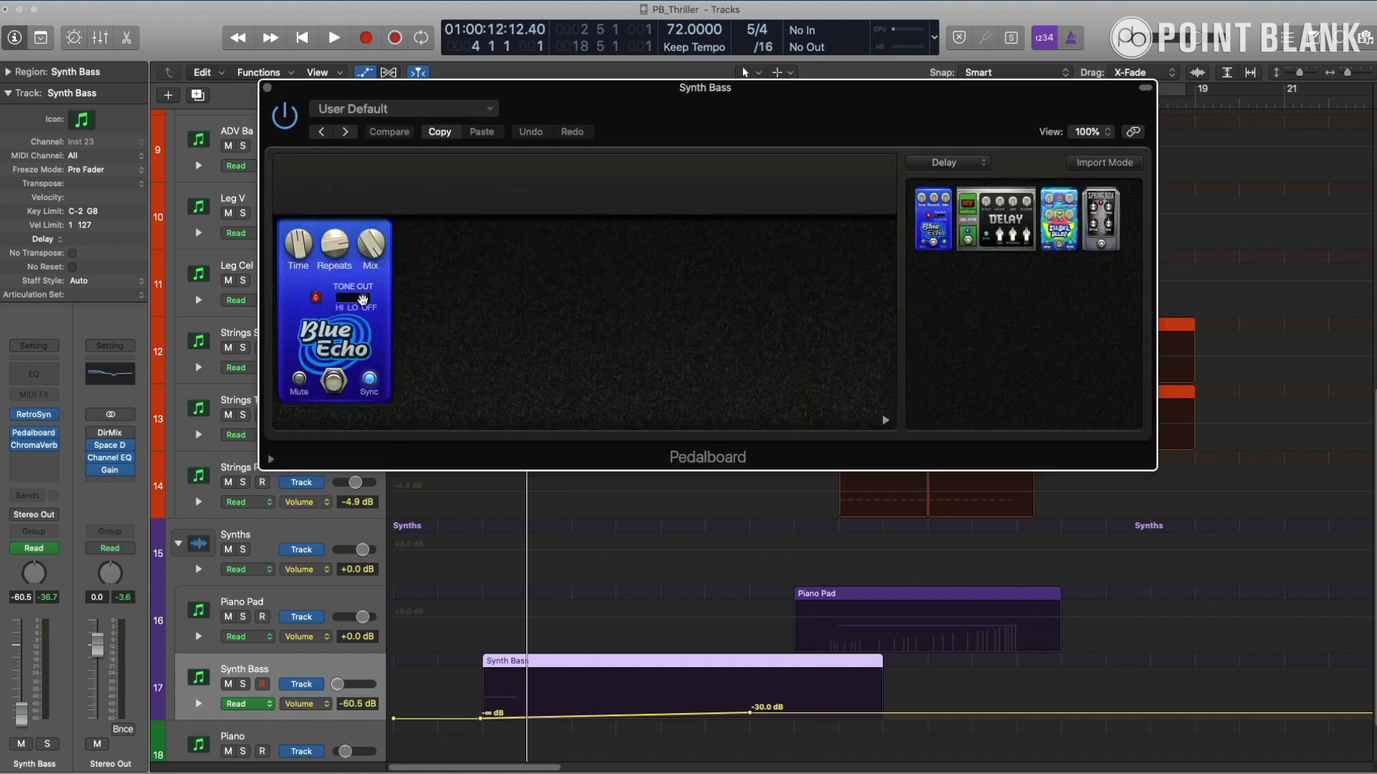
click(266, 87)
drag(526, 103, 607, 111)
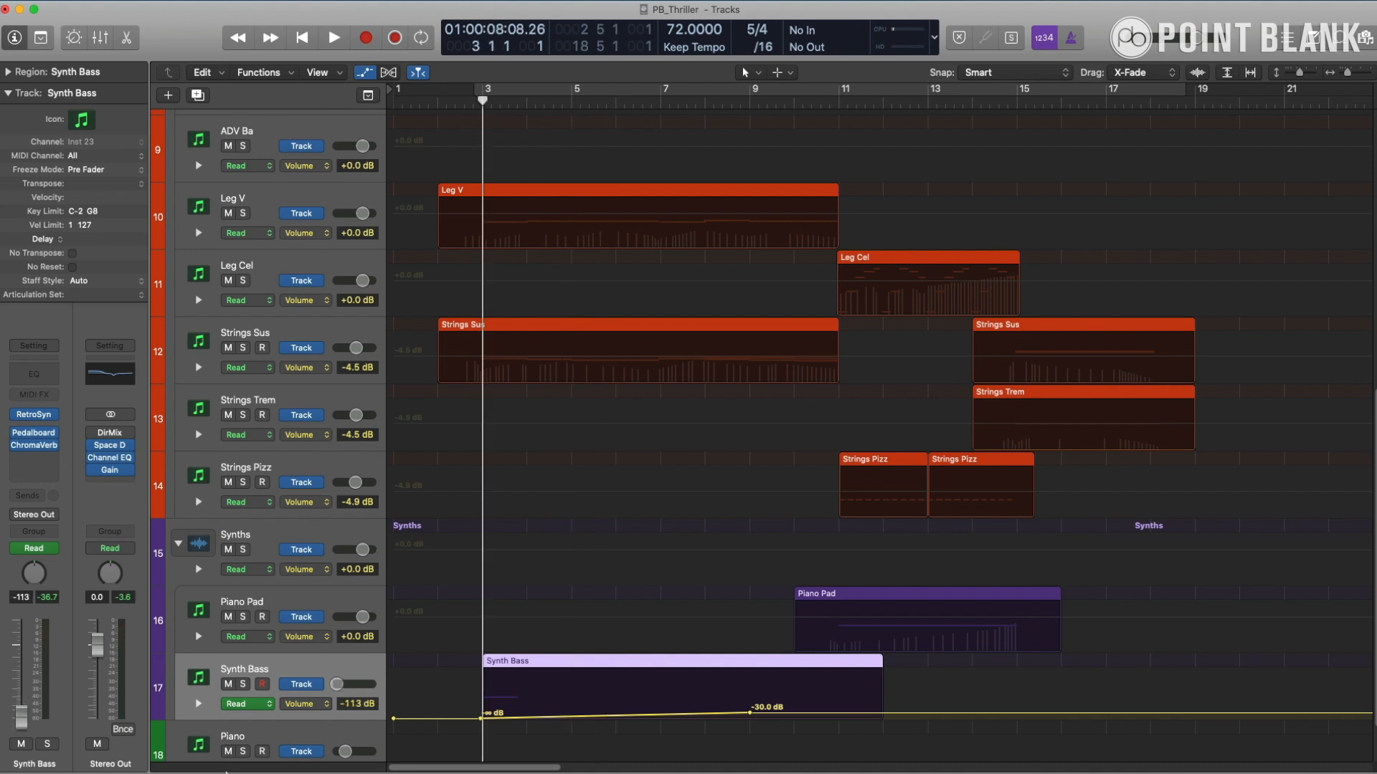
- Solo the Synth Bass track and play its region from bar 3, following the Pedalboard Repeats automation in the Piano Roll
click(241, 685)
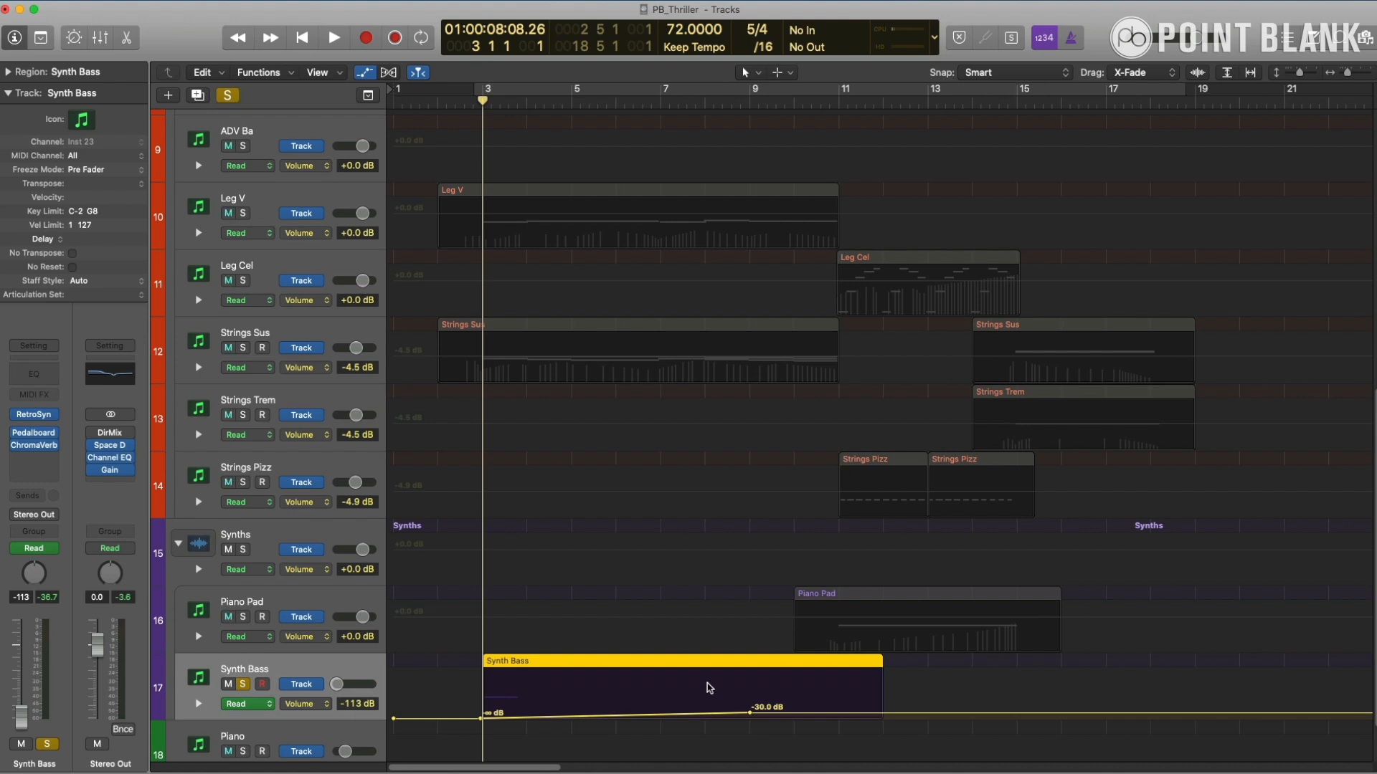
click(246, 667)
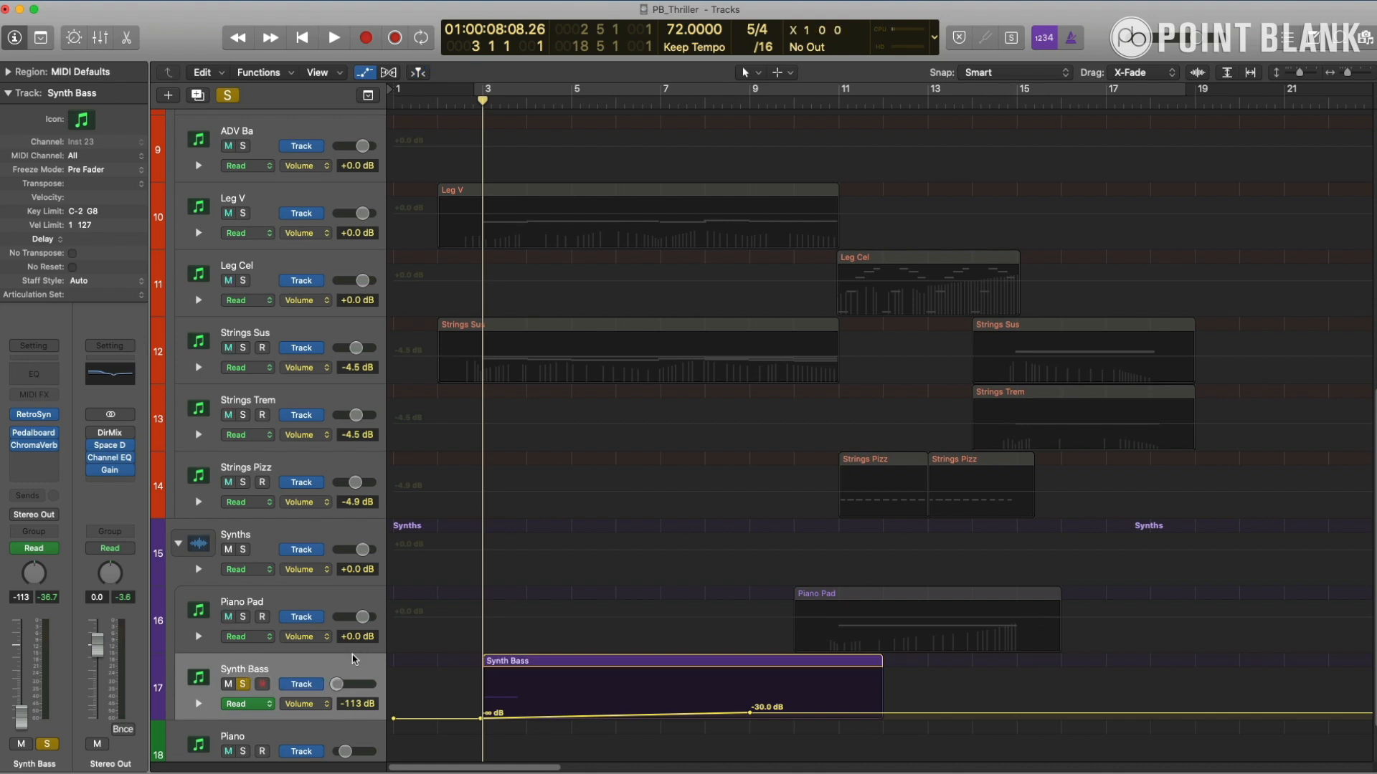
key(p)
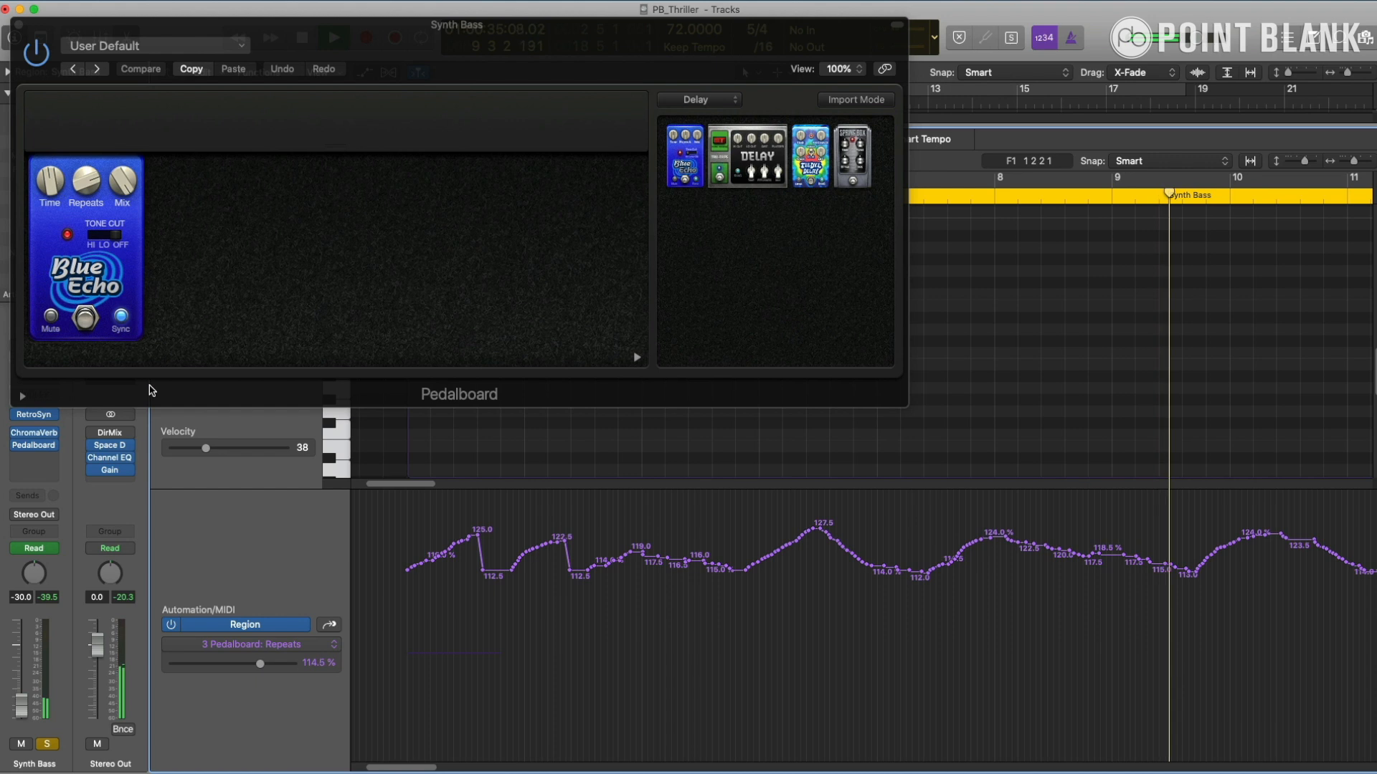
mouse_move(442, 749)
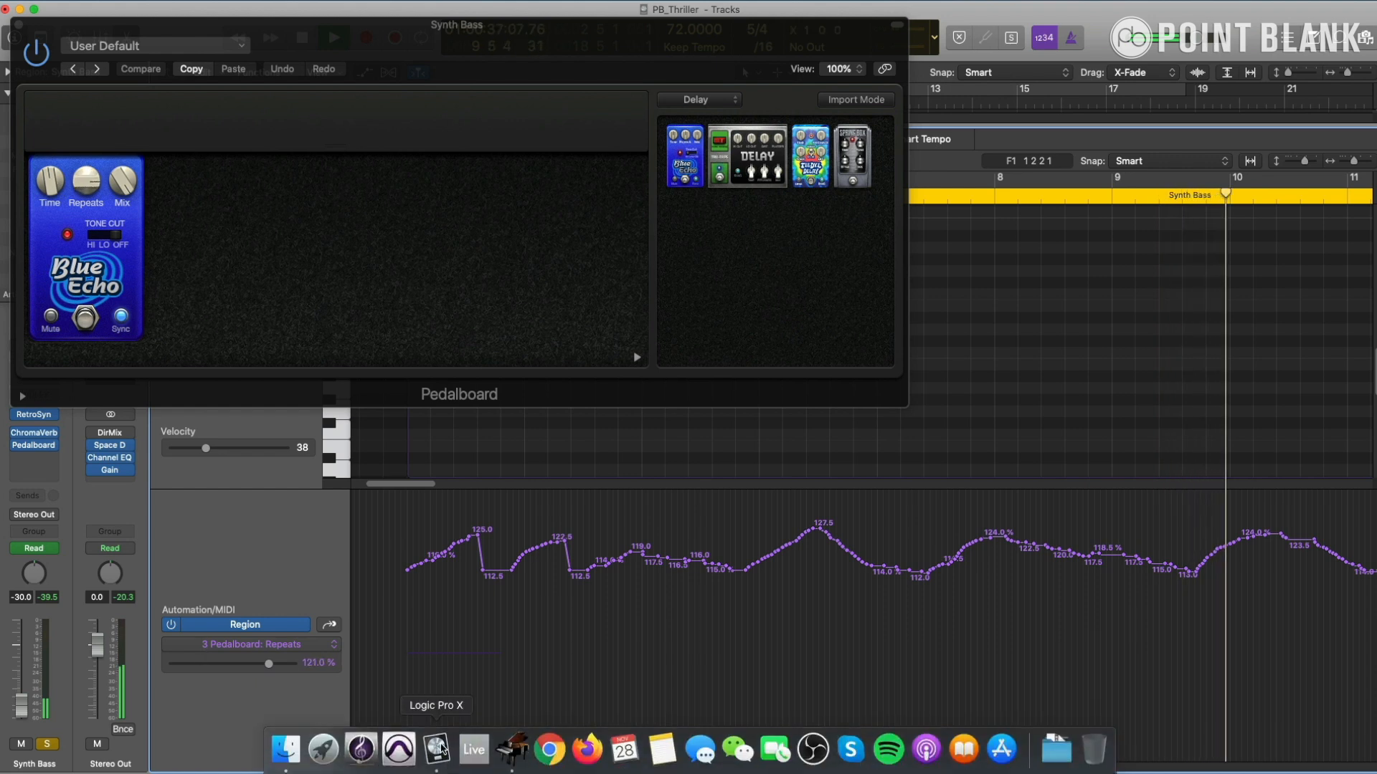
drag(411, 768, 424, 770)
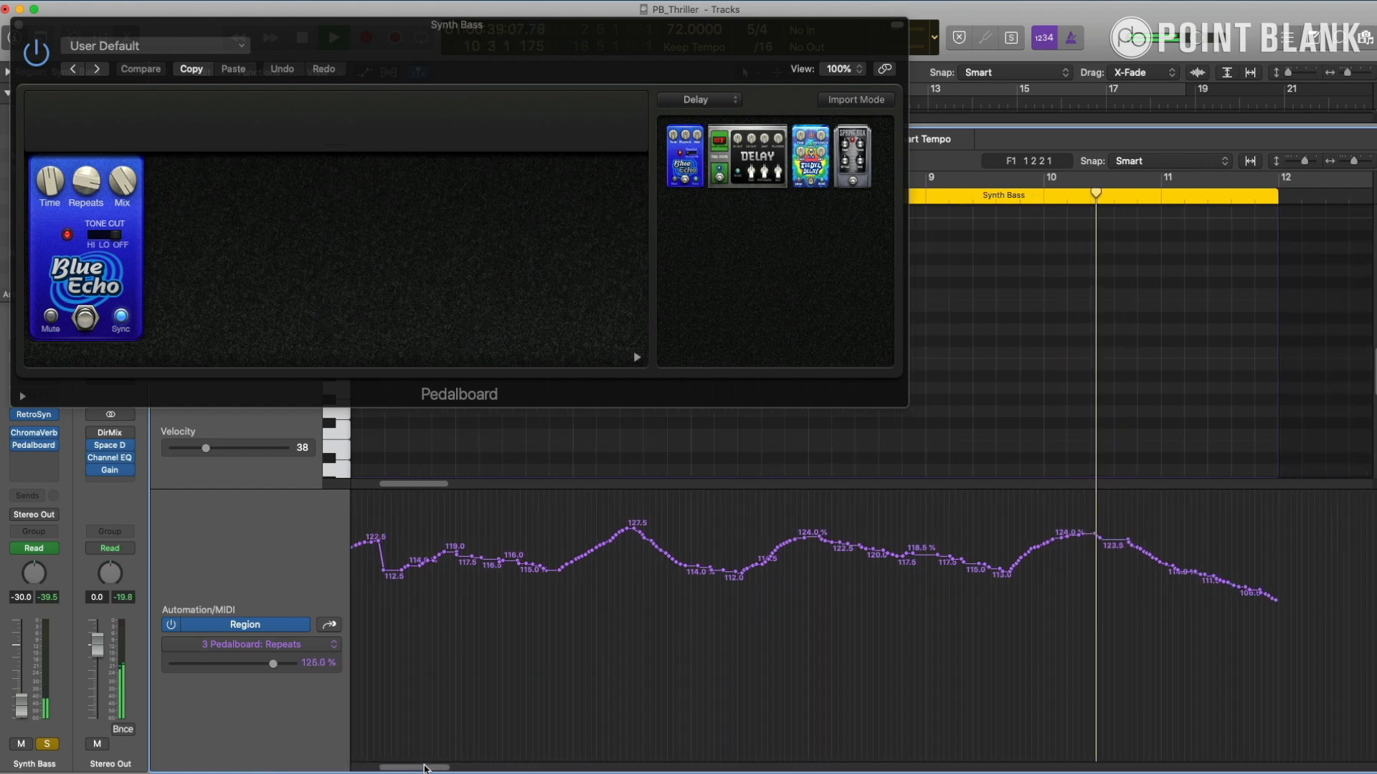
- Replay the soloed Synth Bass region from bar 3 with the Pedalboard window moved aside, and adjust the Blue Echo Time knob slightly
scroll(594, 686, left, 5)
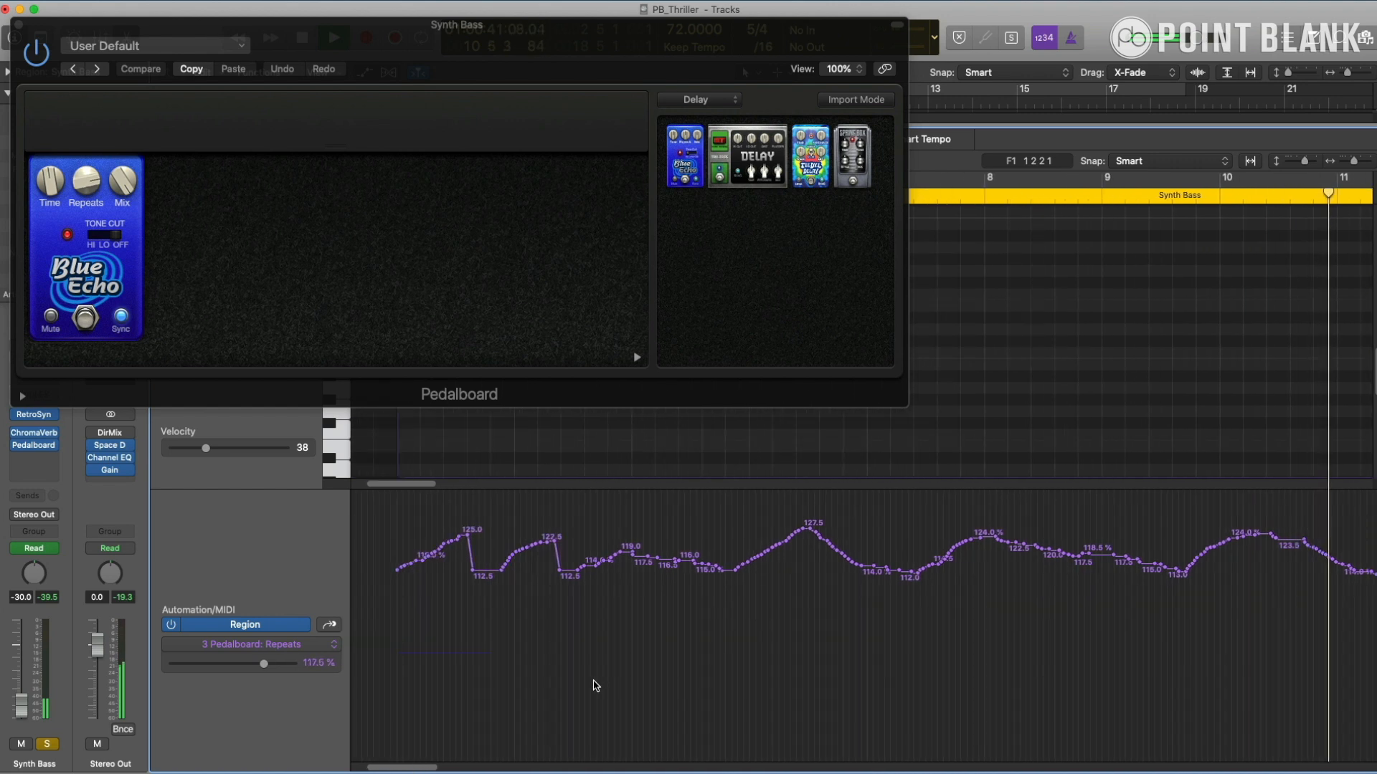
drag(620, 68, 703, 295)
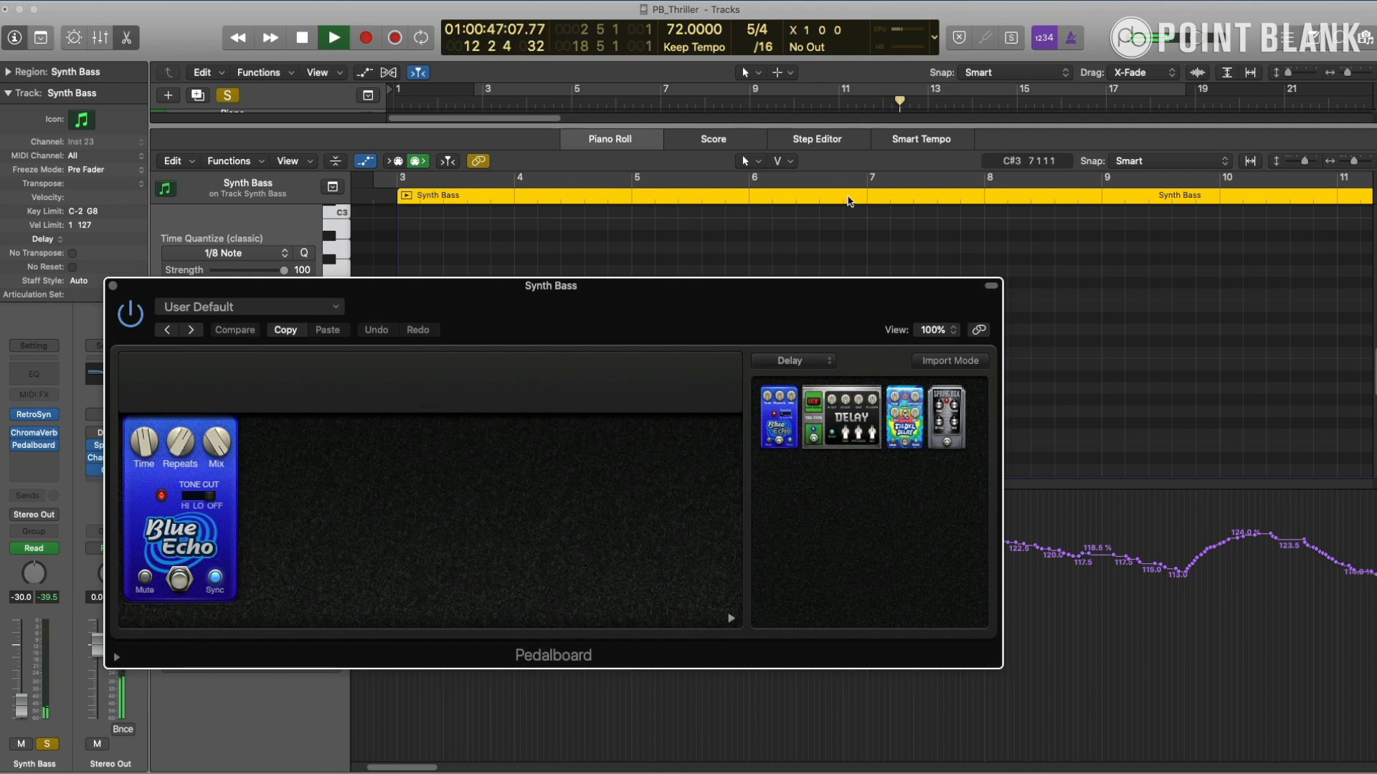
click(851, 201)
click(394, 204)
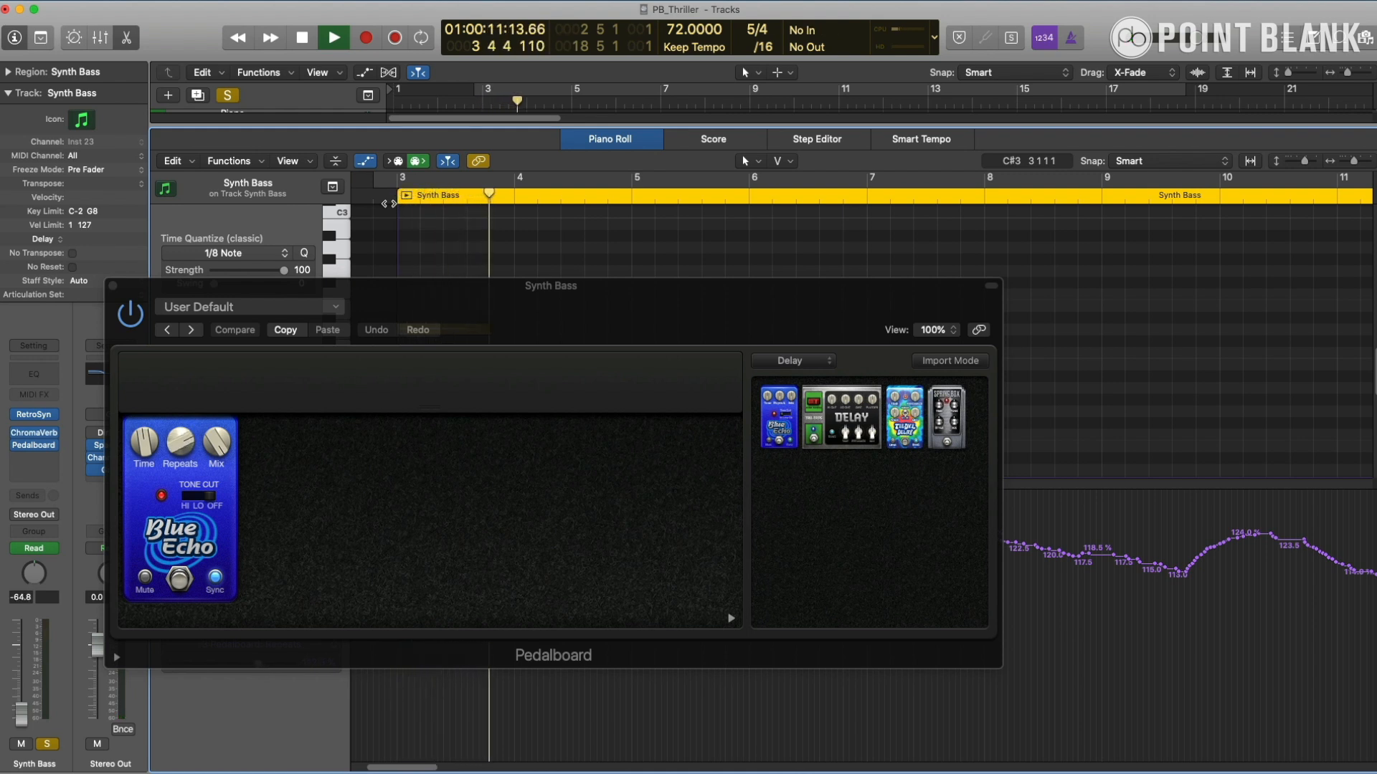
drag(144, 442, 149, 446)
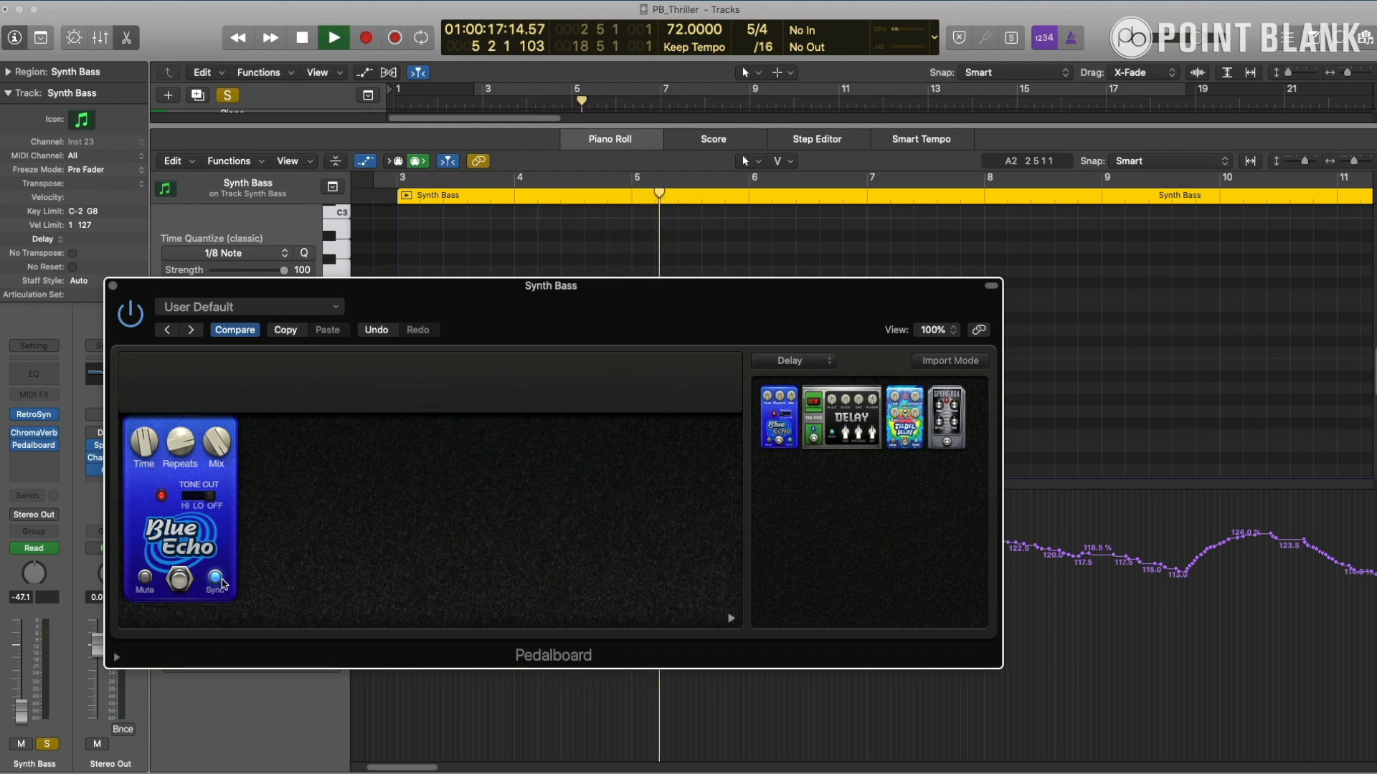
drag(540, 303, 567, 140)
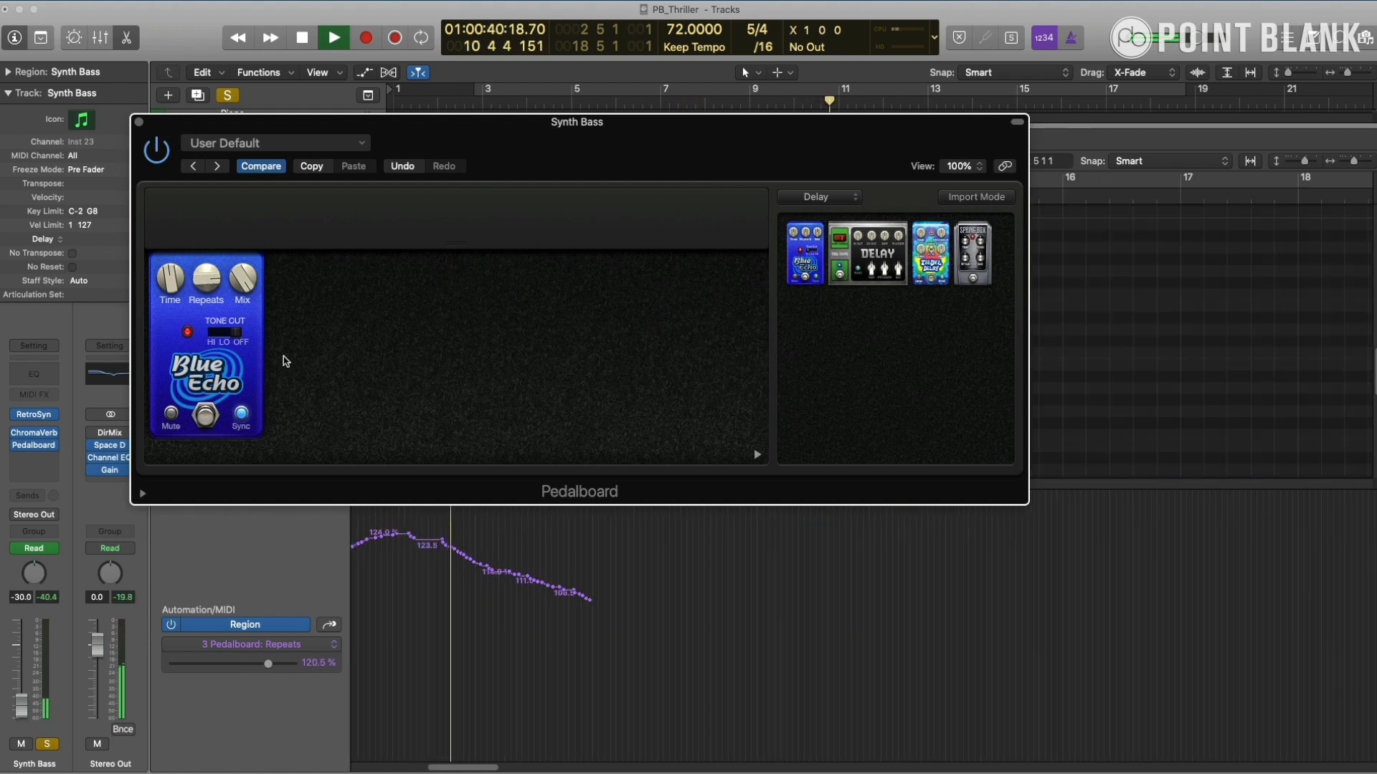
- Stop playback, close the Pedalboard and the note editor, and clear the Synth Bass solo
click(141, 124)
click(301, 42)
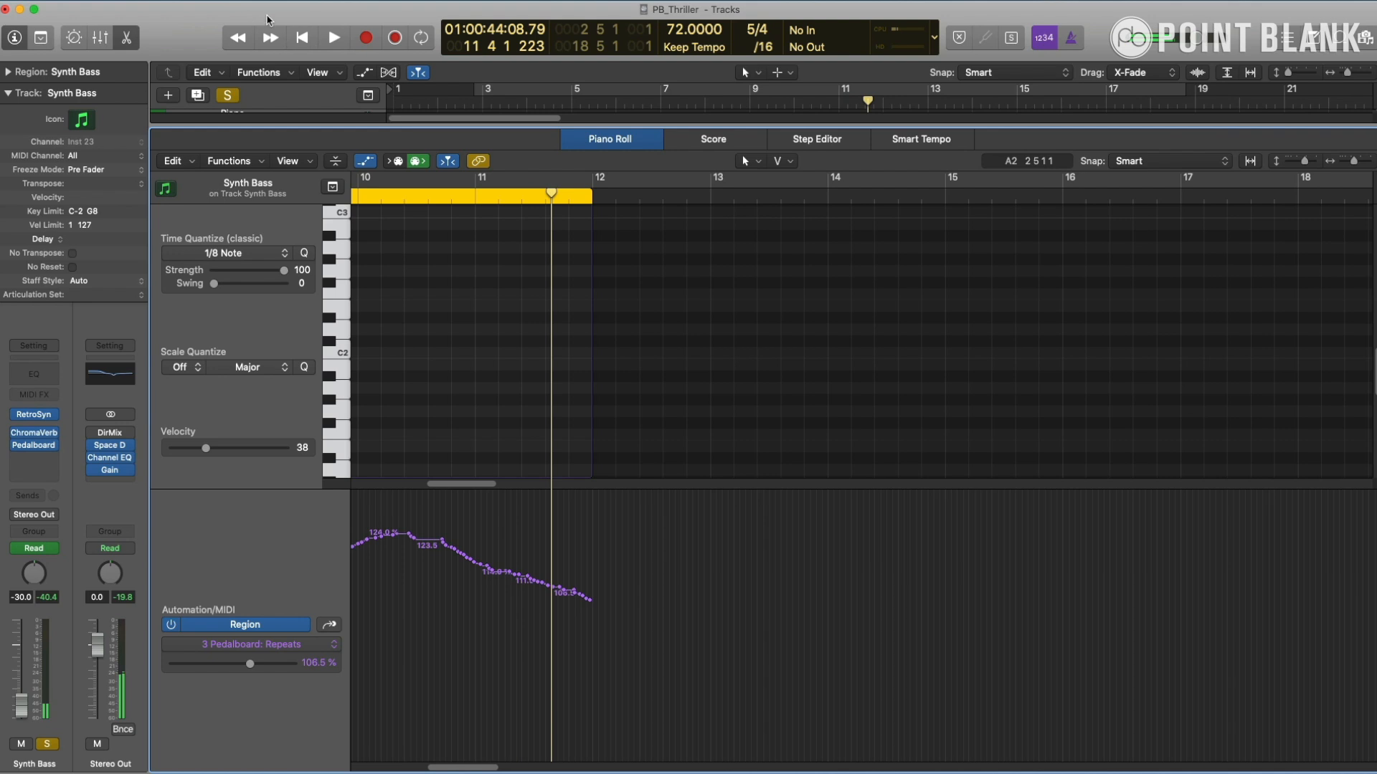
key(e)
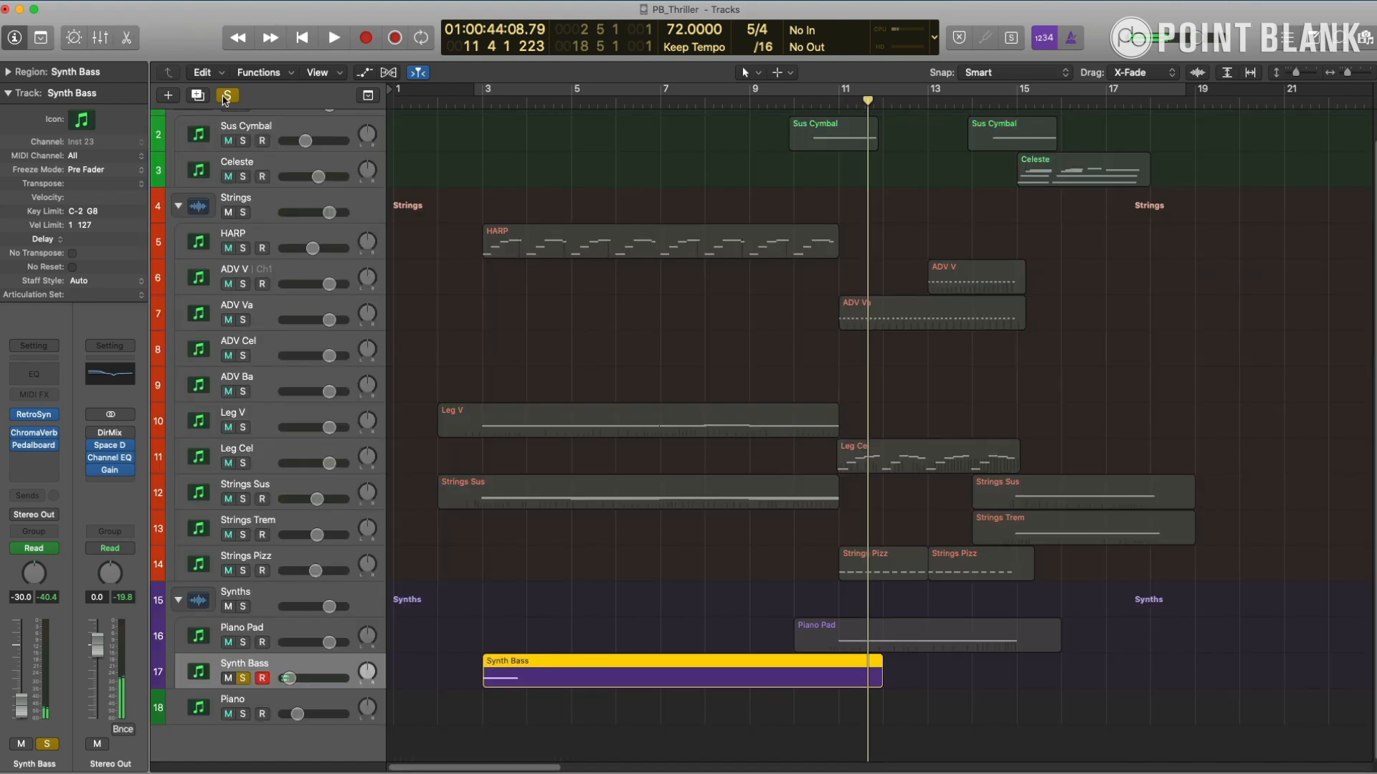
click(226, 95)
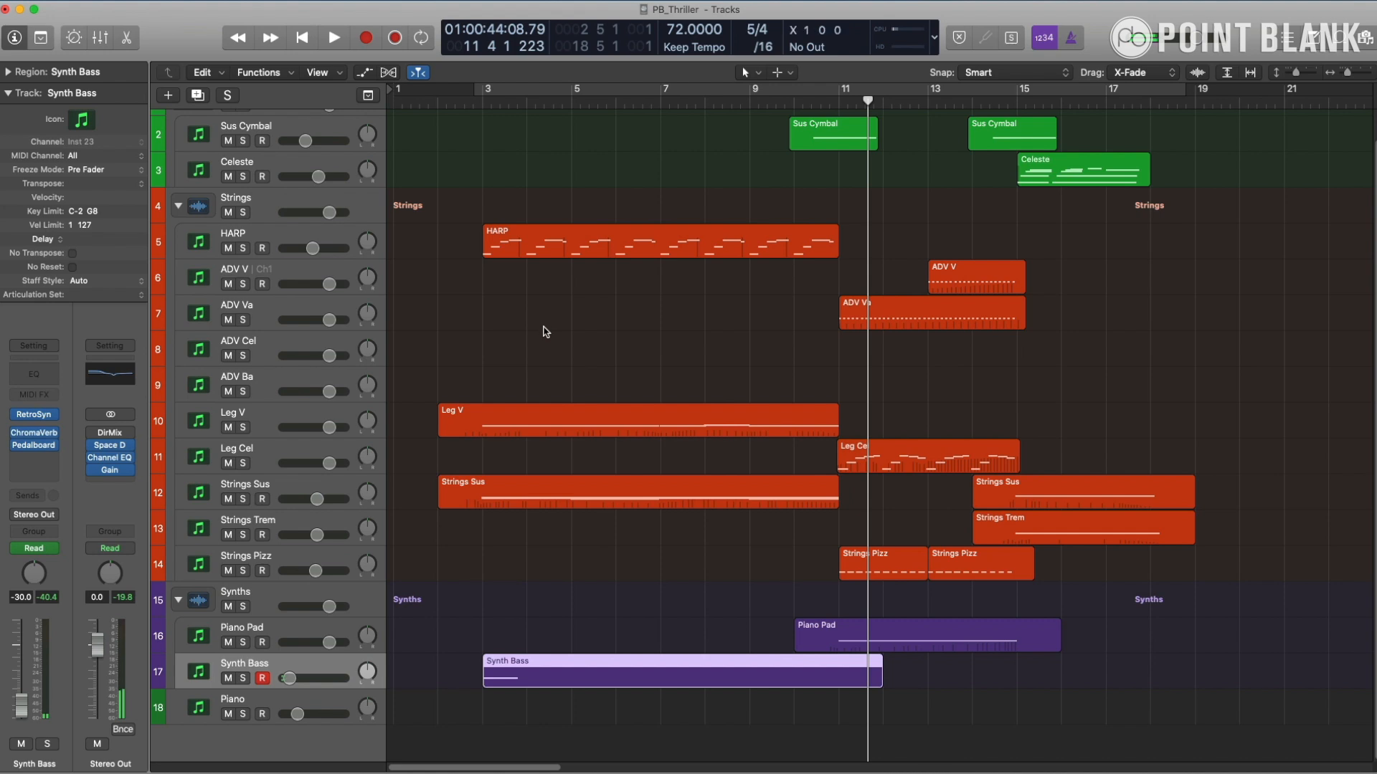
- Examine the Piano Pad region's Ch. 1: Modulation curve in the Piano Roll, then return to the arrangement
click(338, 629)
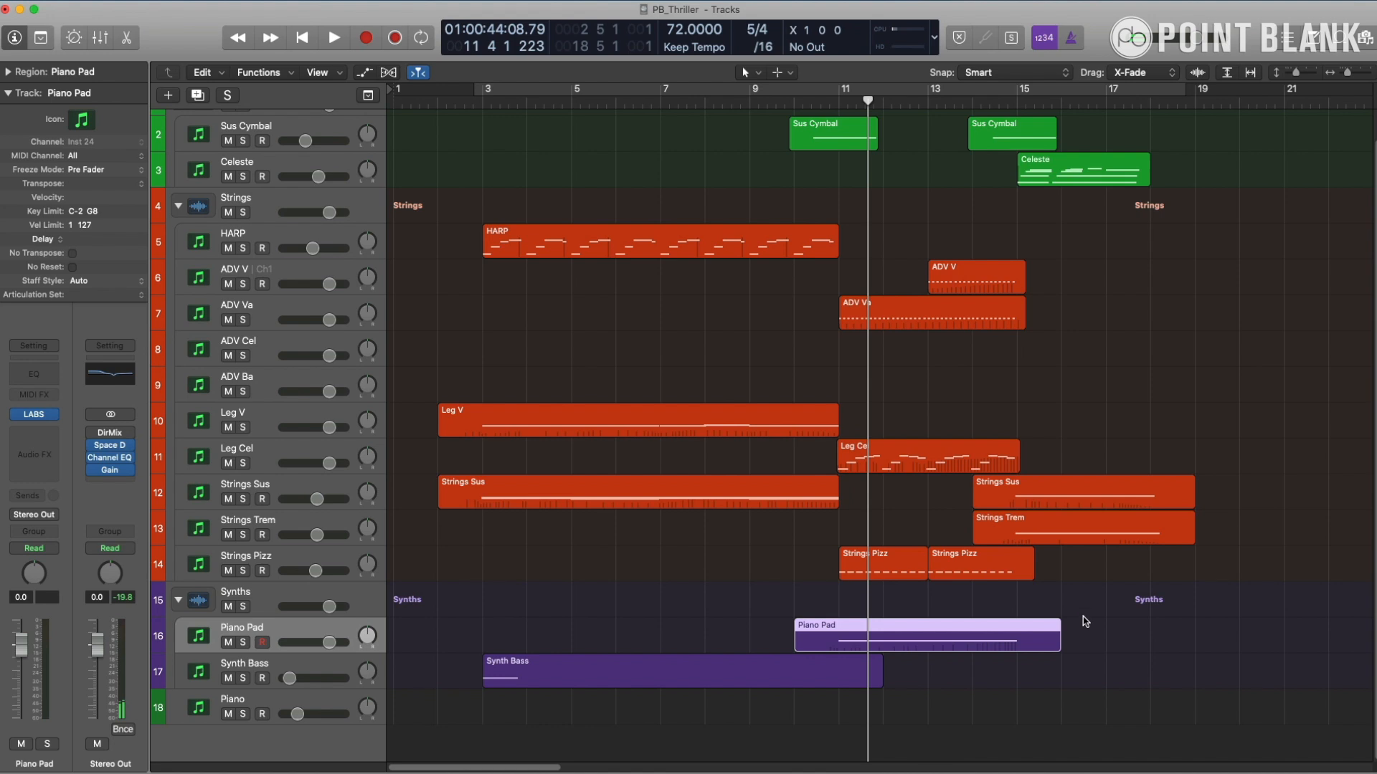
double_click(981, 647)
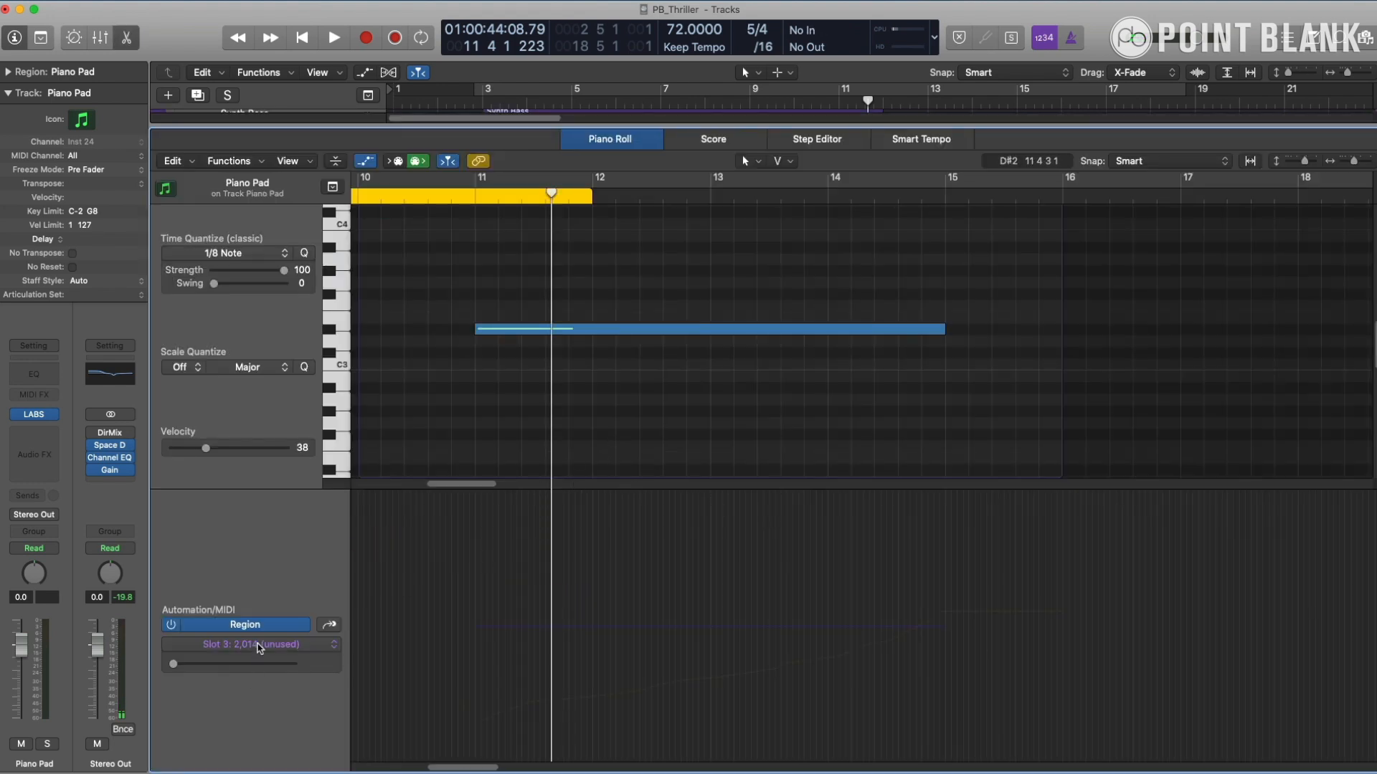
click(259, 645)
click(287, 748)
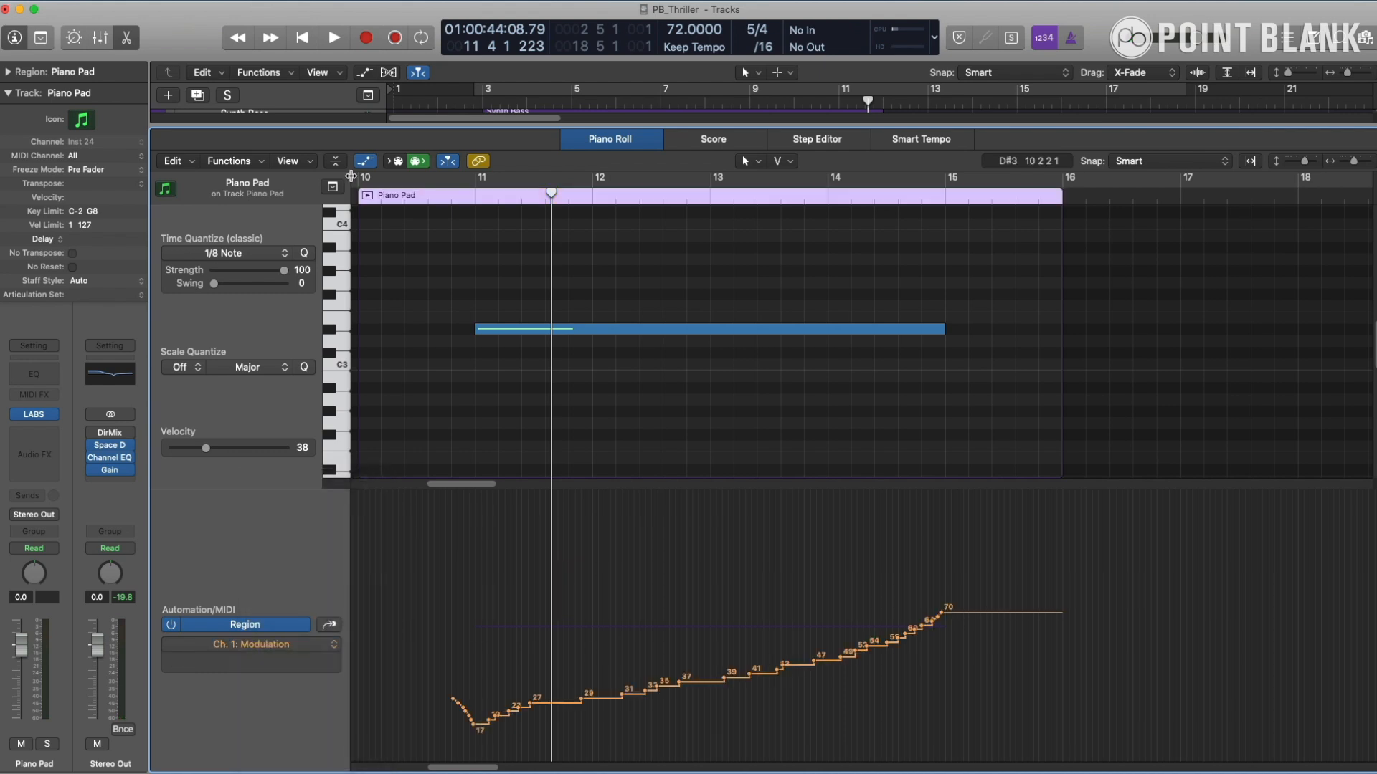
key(p)
click(661, 343)
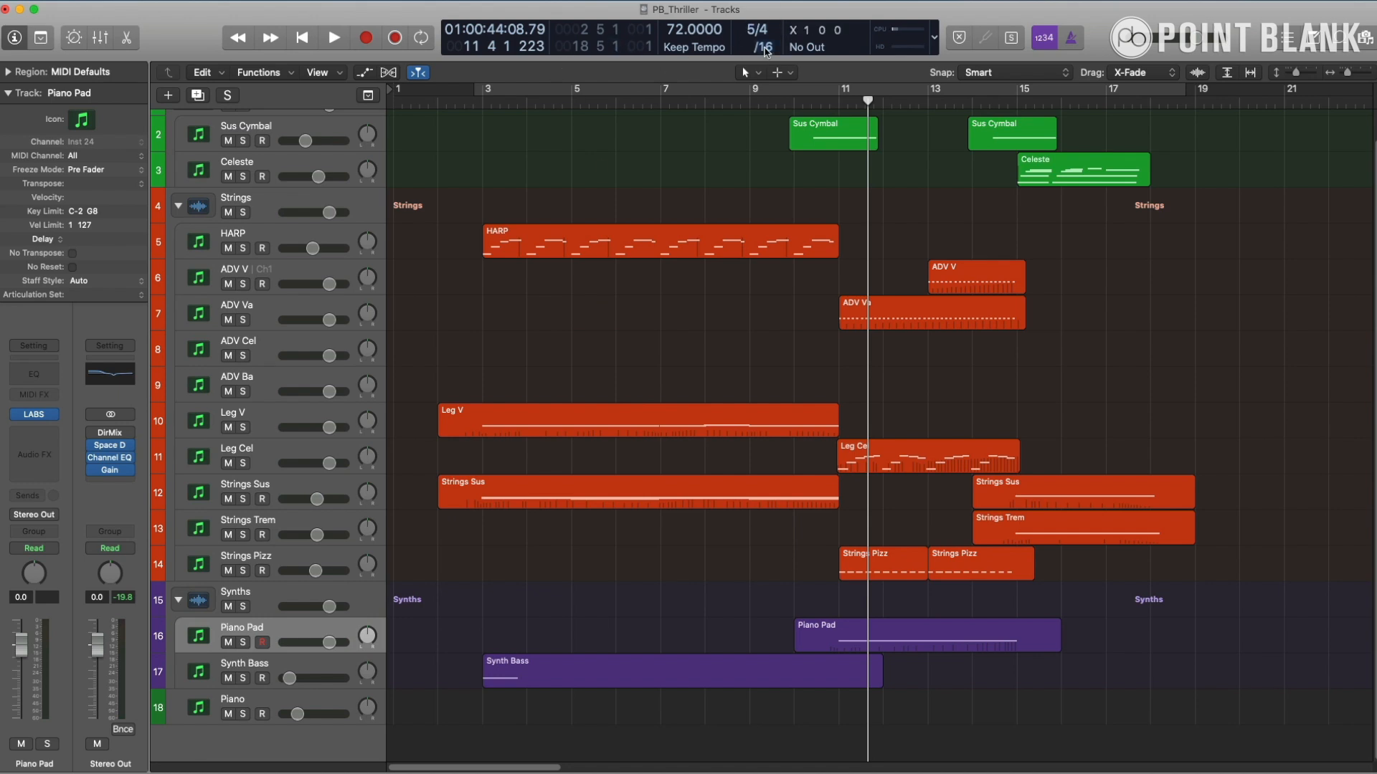
- Place the playhead just before bar 3 and solo the HARP track
click(473, 104)
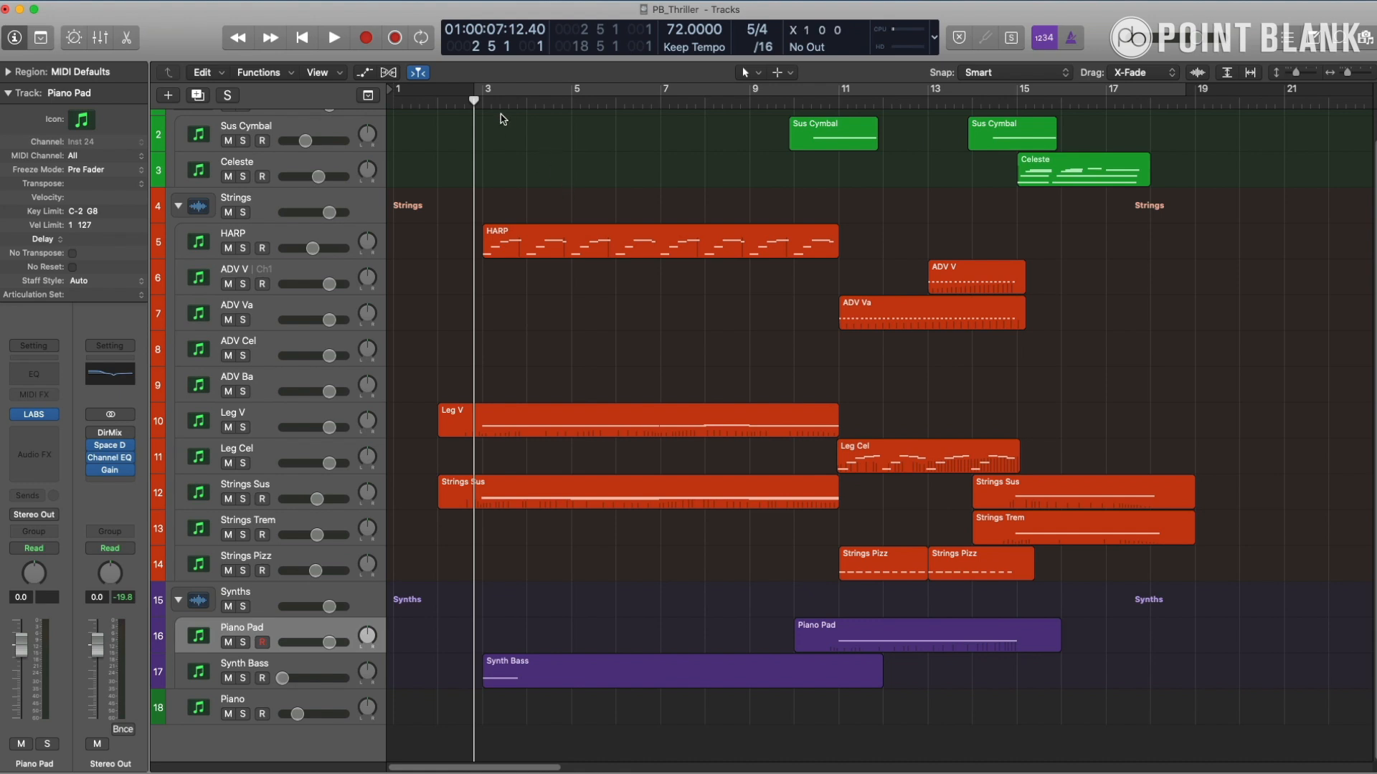
click(291, 232)
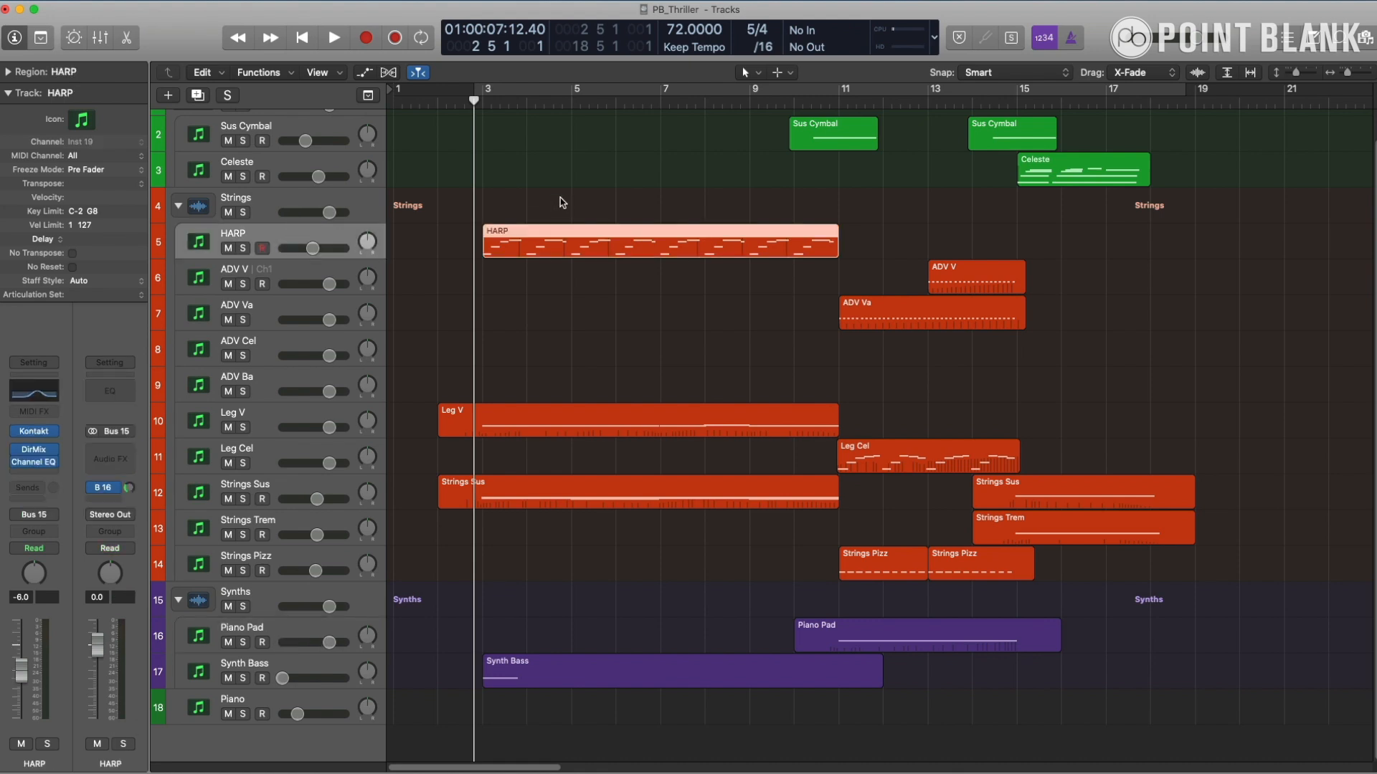
drag(480, 107, 475, 106)
click(231, 248)
click(231, 248)
click(242, 248)
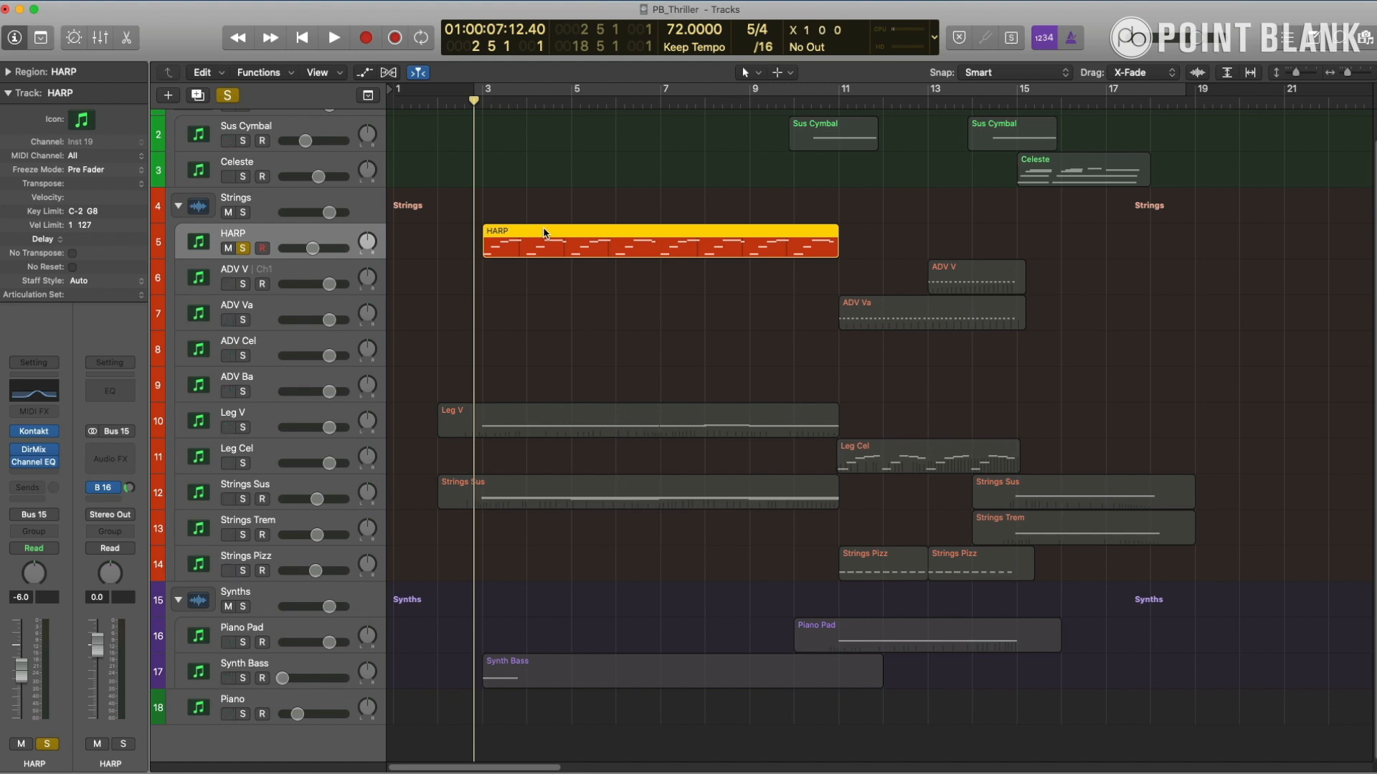
- Move the solo to the Piano track and demonstrate D minor and D minor add 9 chords with the Virtual MIDI Piano Keyboard
click(217, 703)
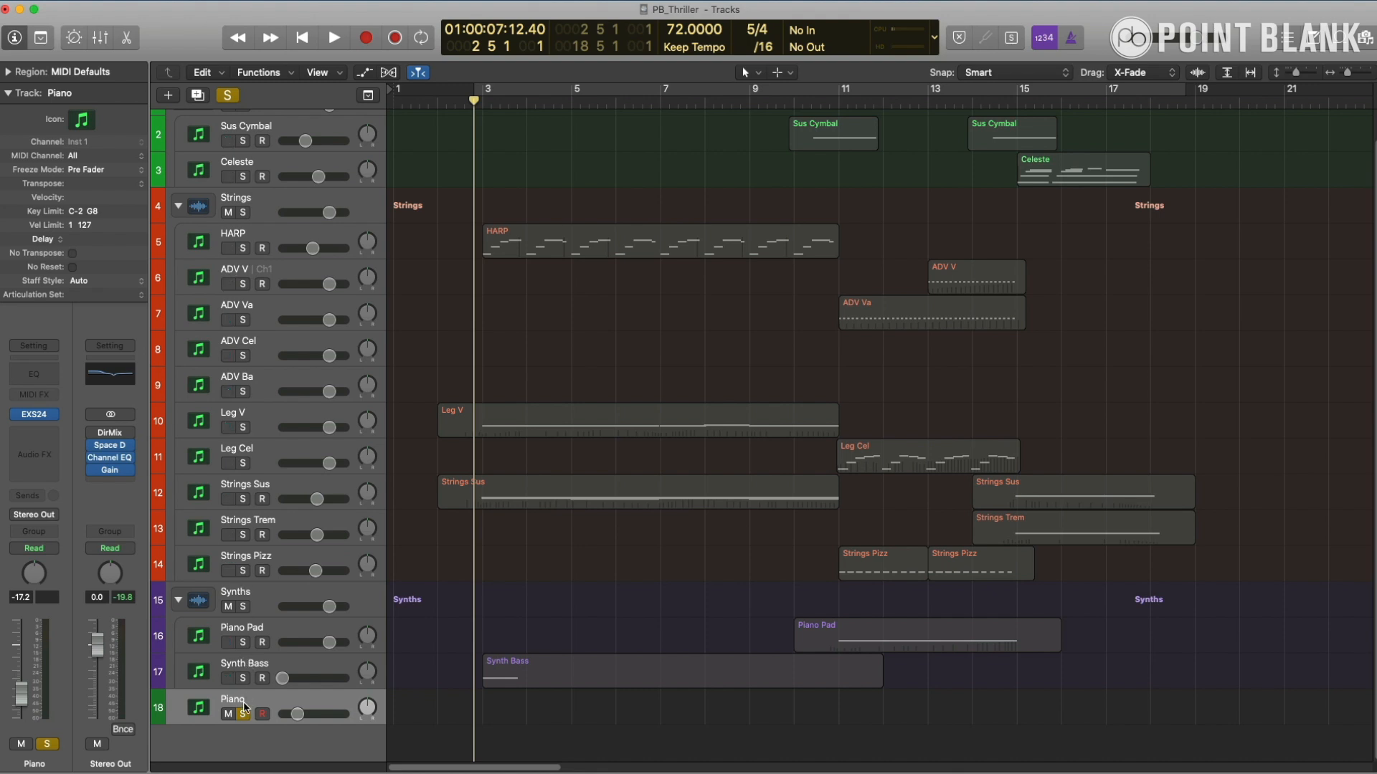
key(super+Tab)
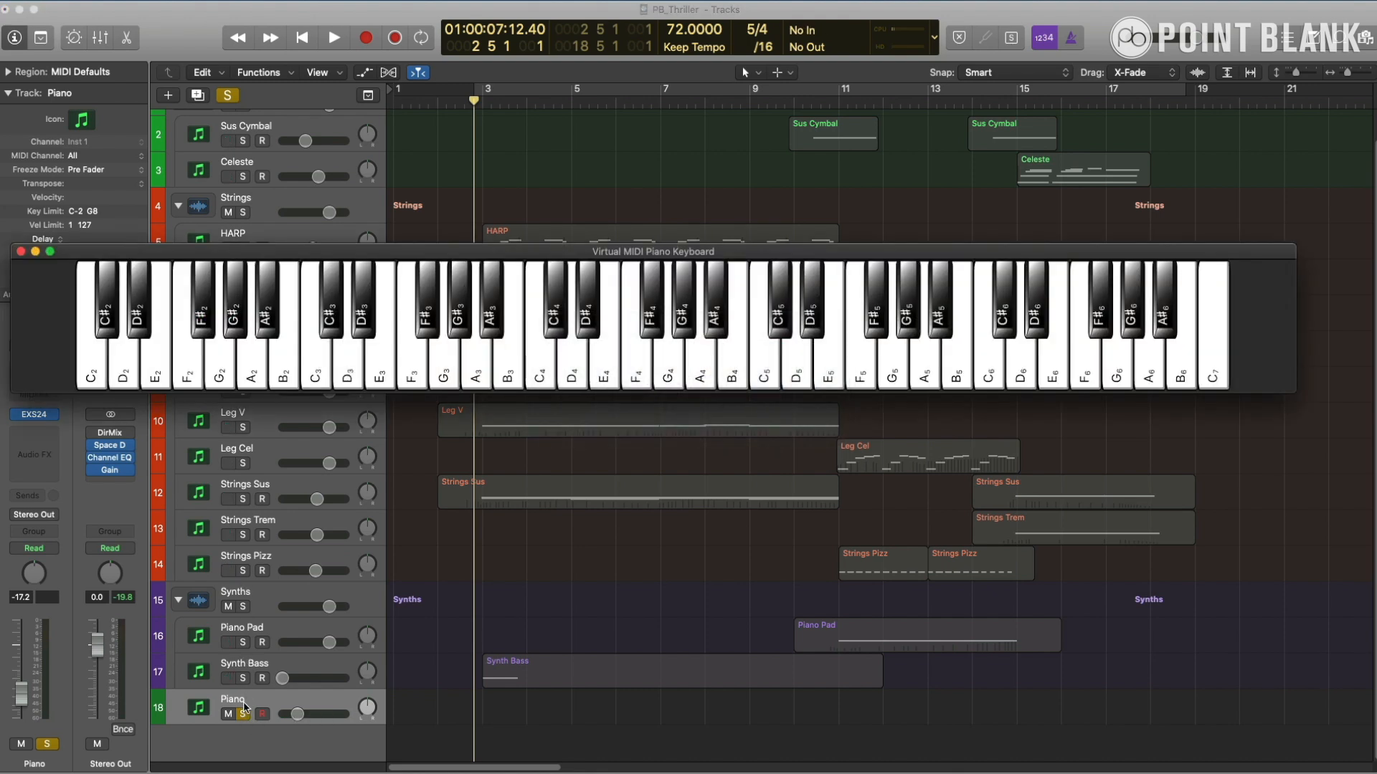
key(x)
key(n)
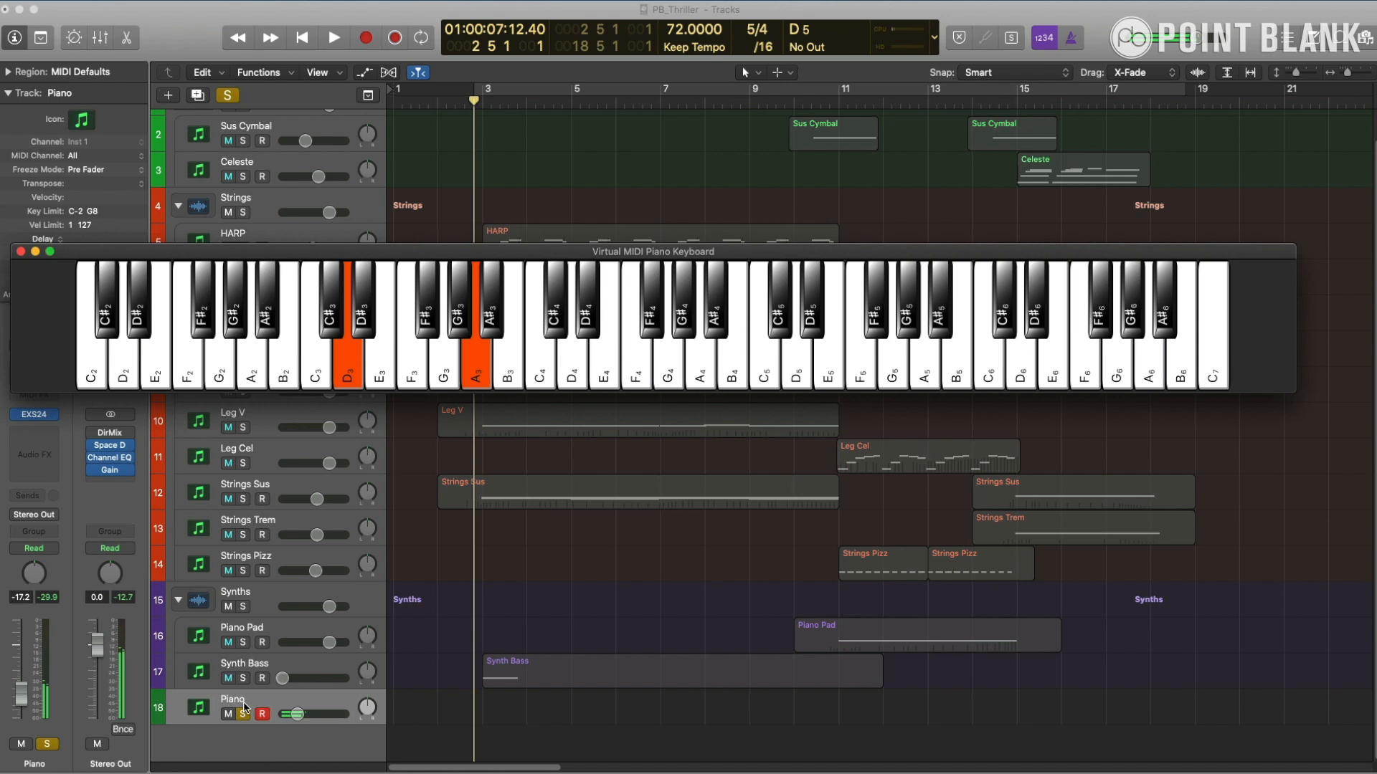
key(period)
key(slash)
key(r)
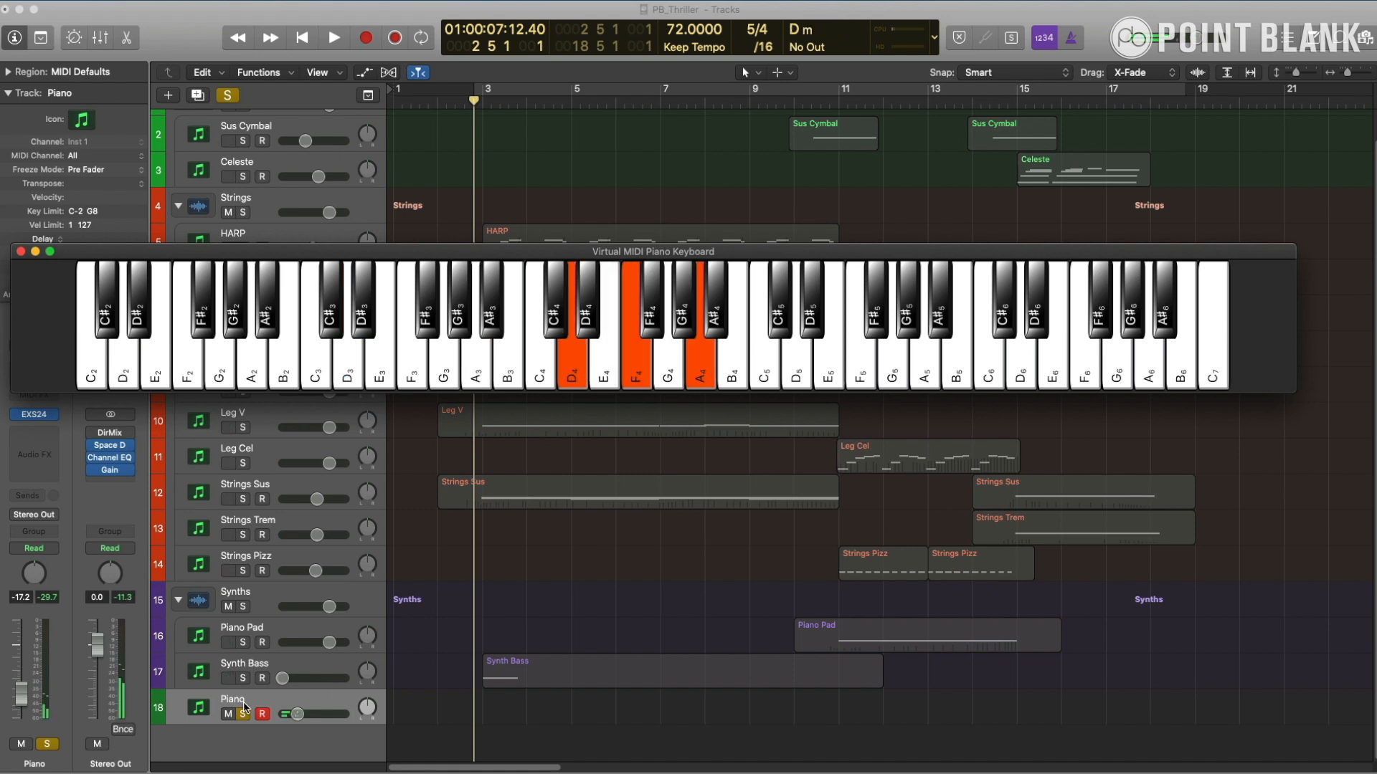
key(e)
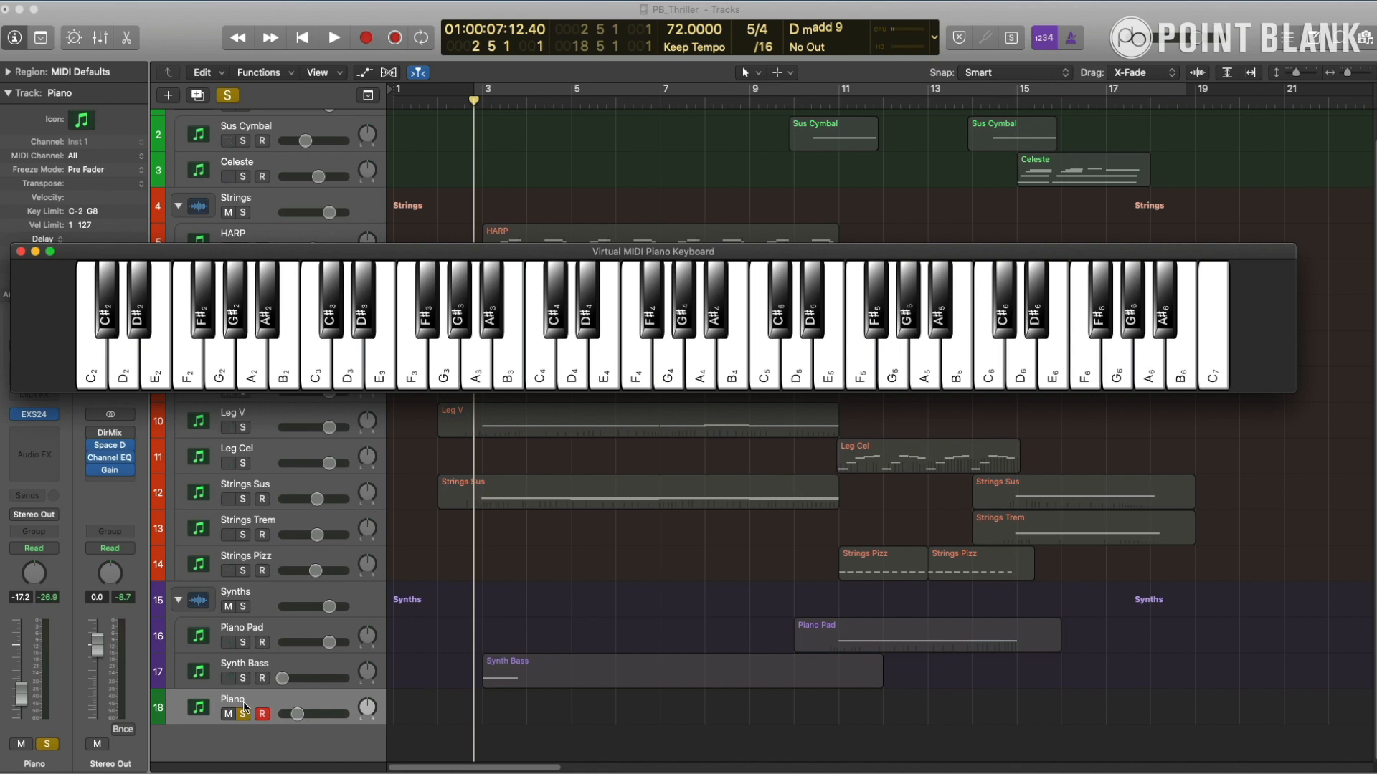
- Clear the Piano solo and close the Virtual MIDI Piano Keyboard
click(21, 251)
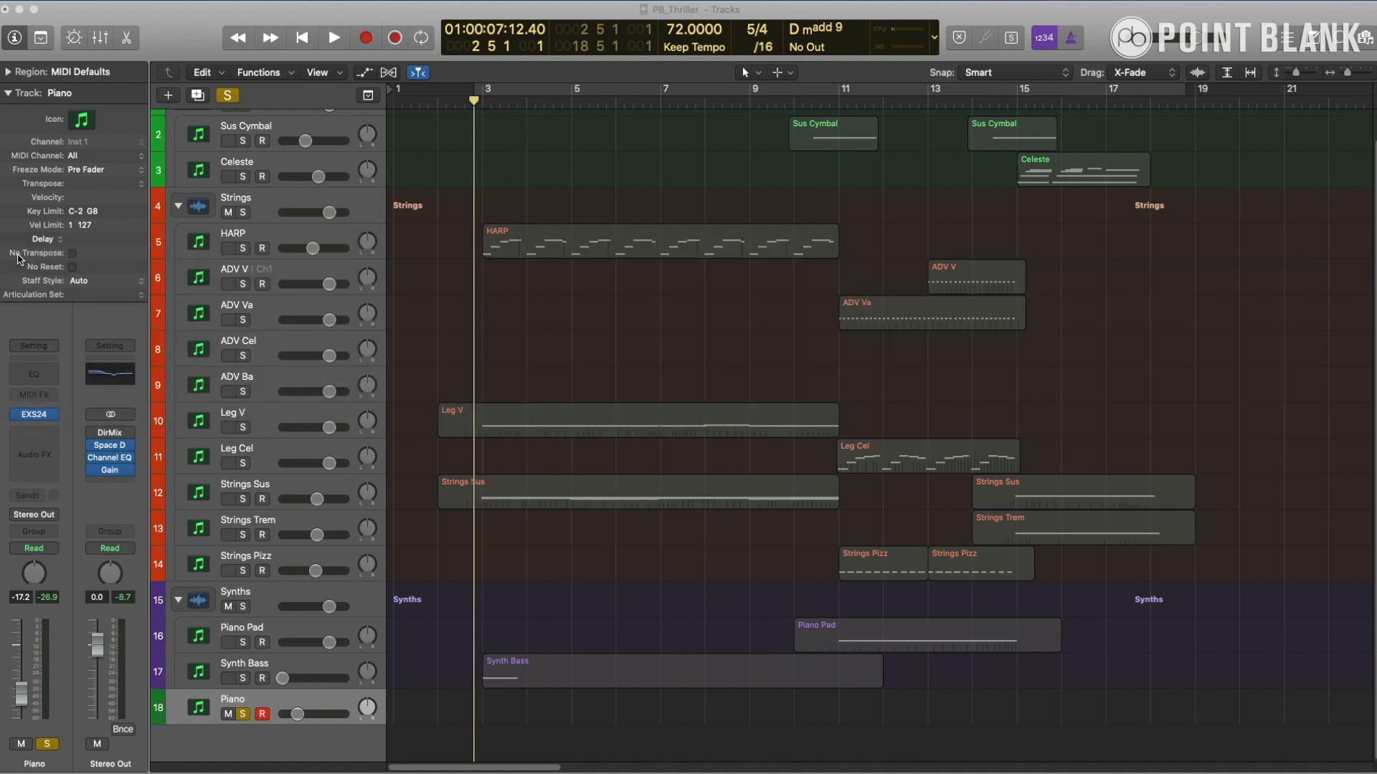
click(228, 97)
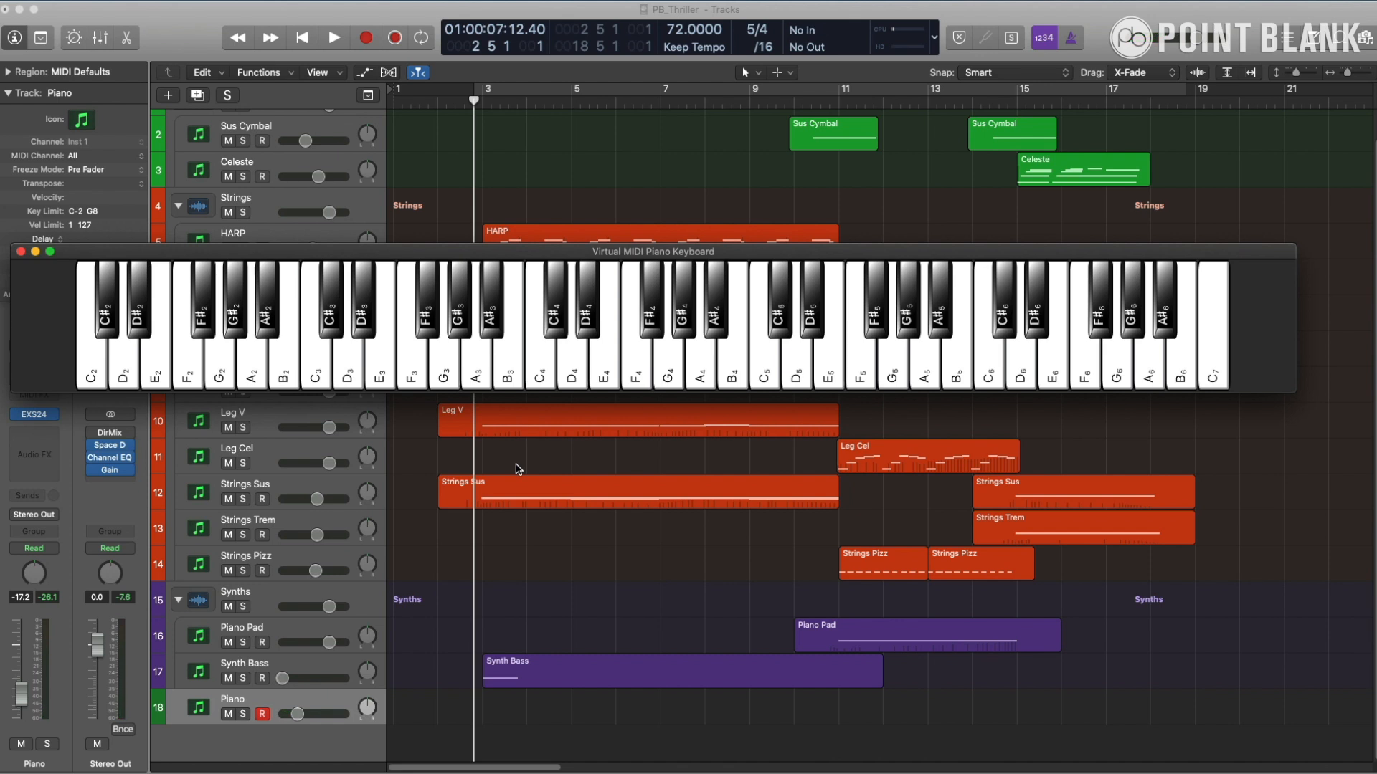
click(20, 251)
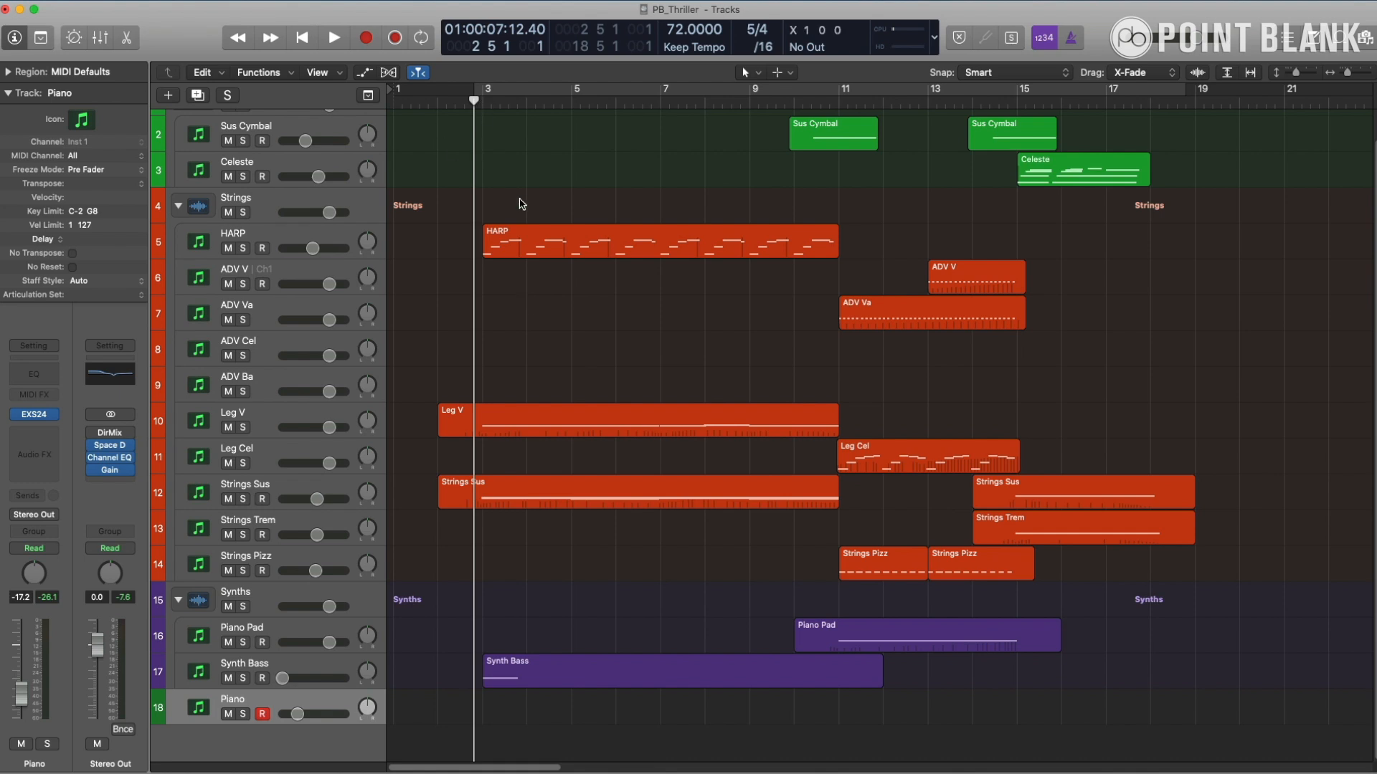
- Play the full arrangement from just before bar 3 and stop it near the end of bar 10
key(space)
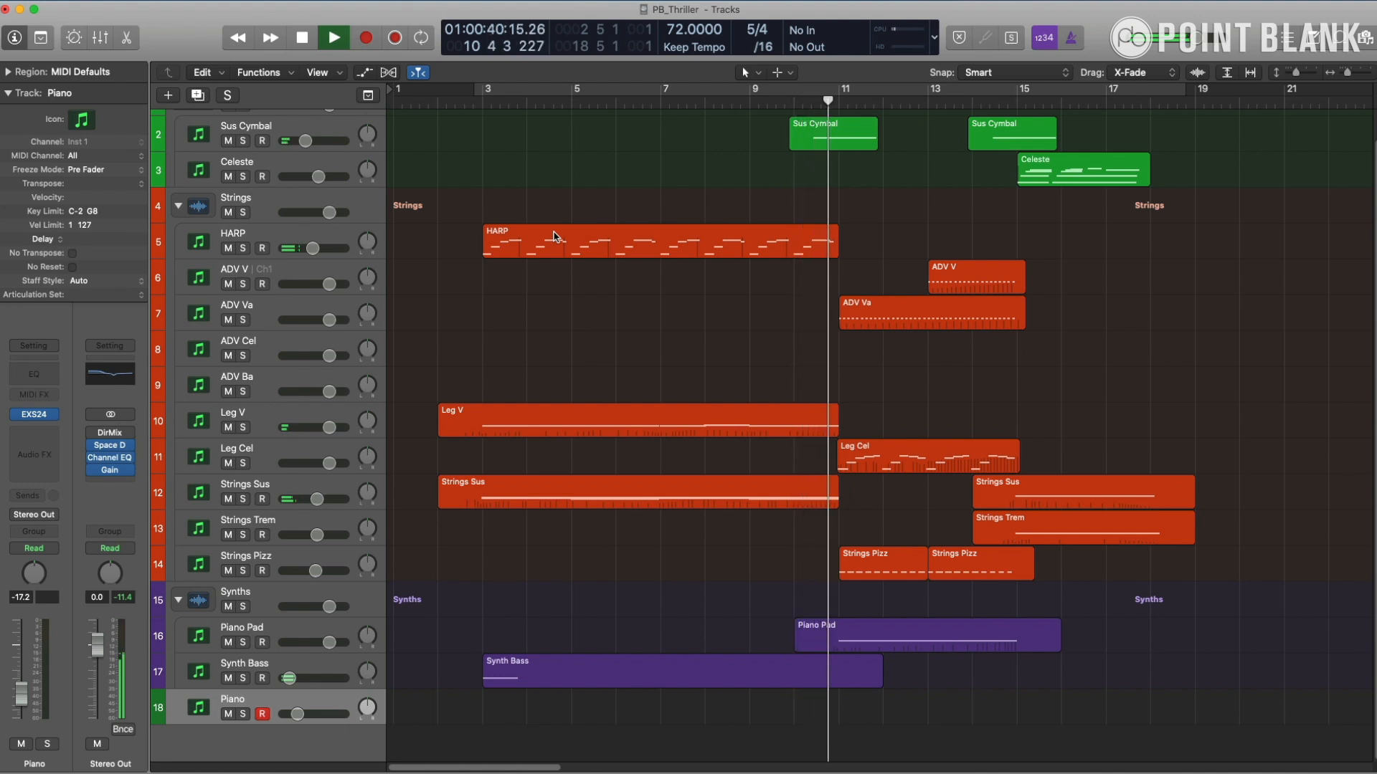
key(space)
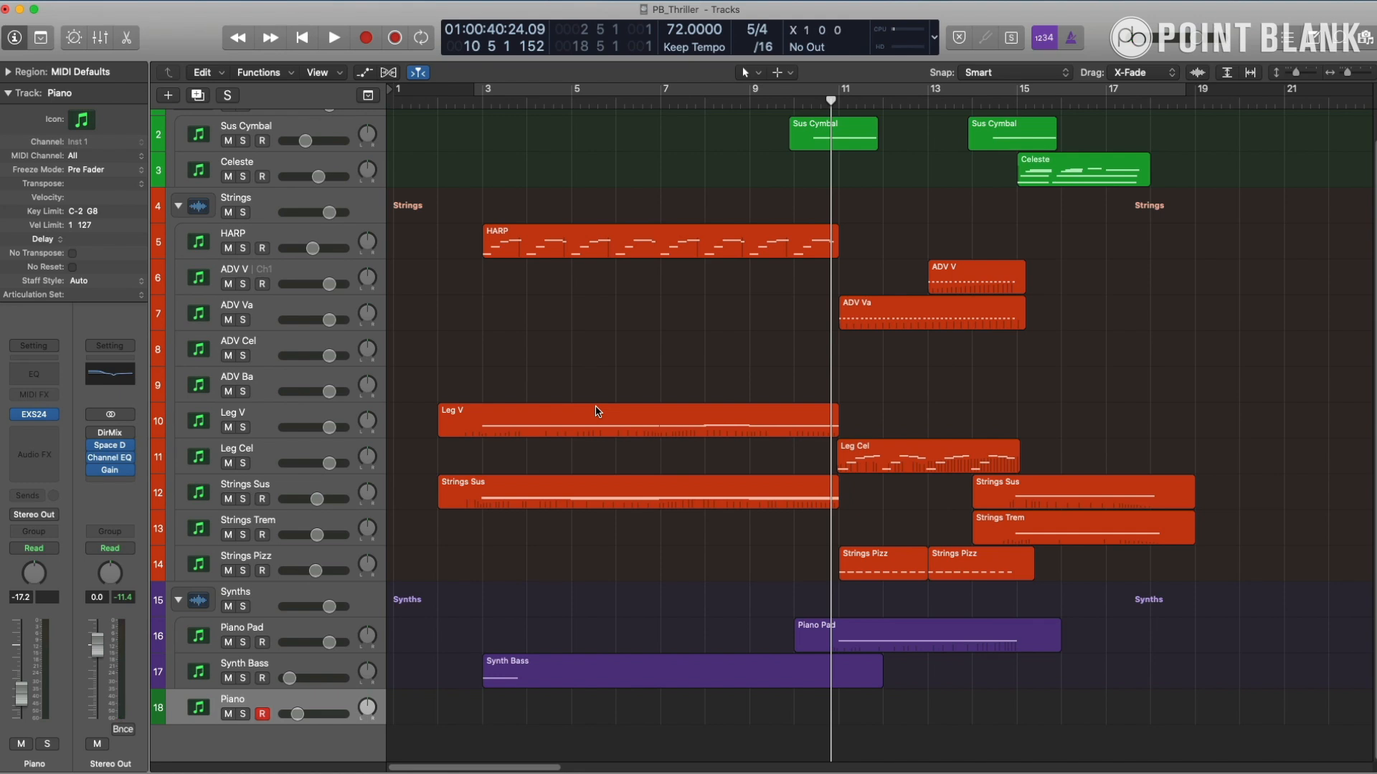
click(510, 750)
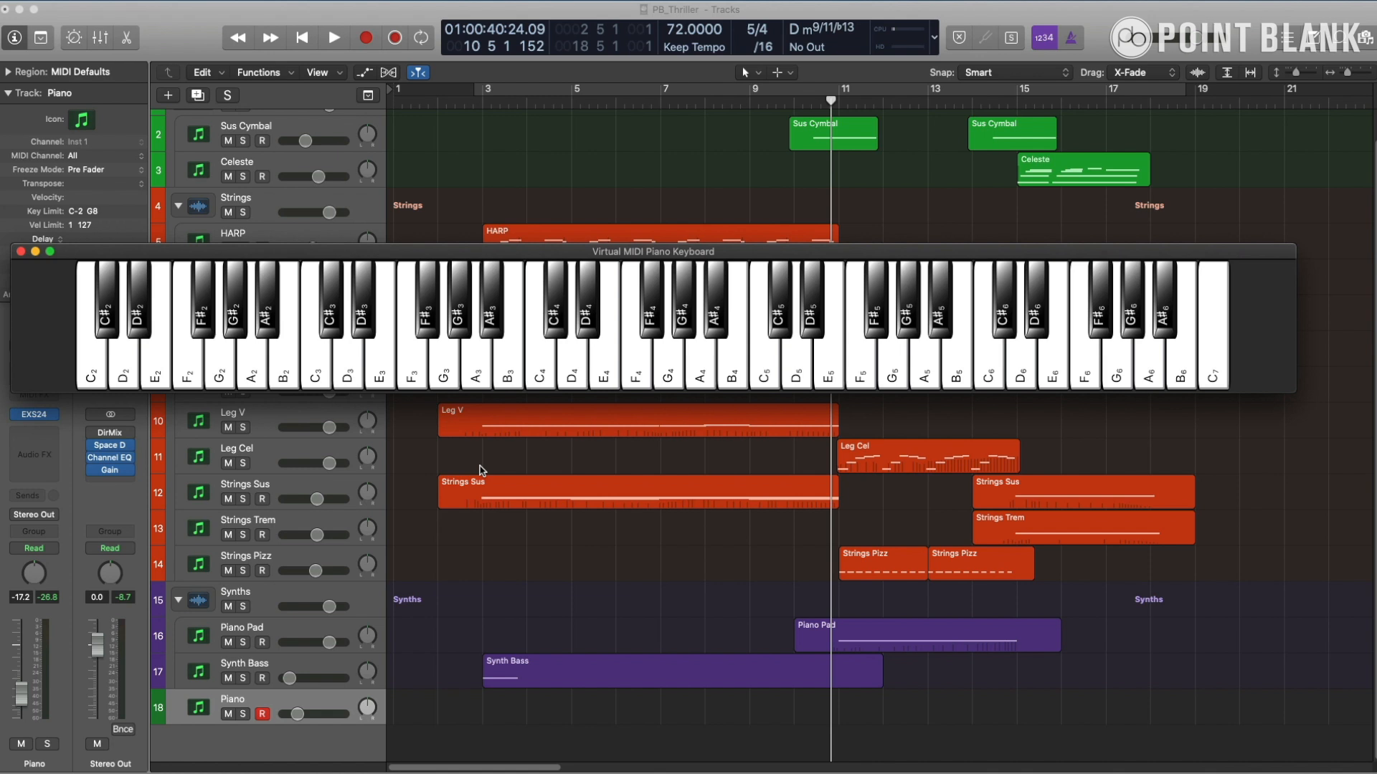
- Play the arrangement from bar 7 to bar 9, then replay it from bar 7 beat 4 up to bar 11
click(649, 102)
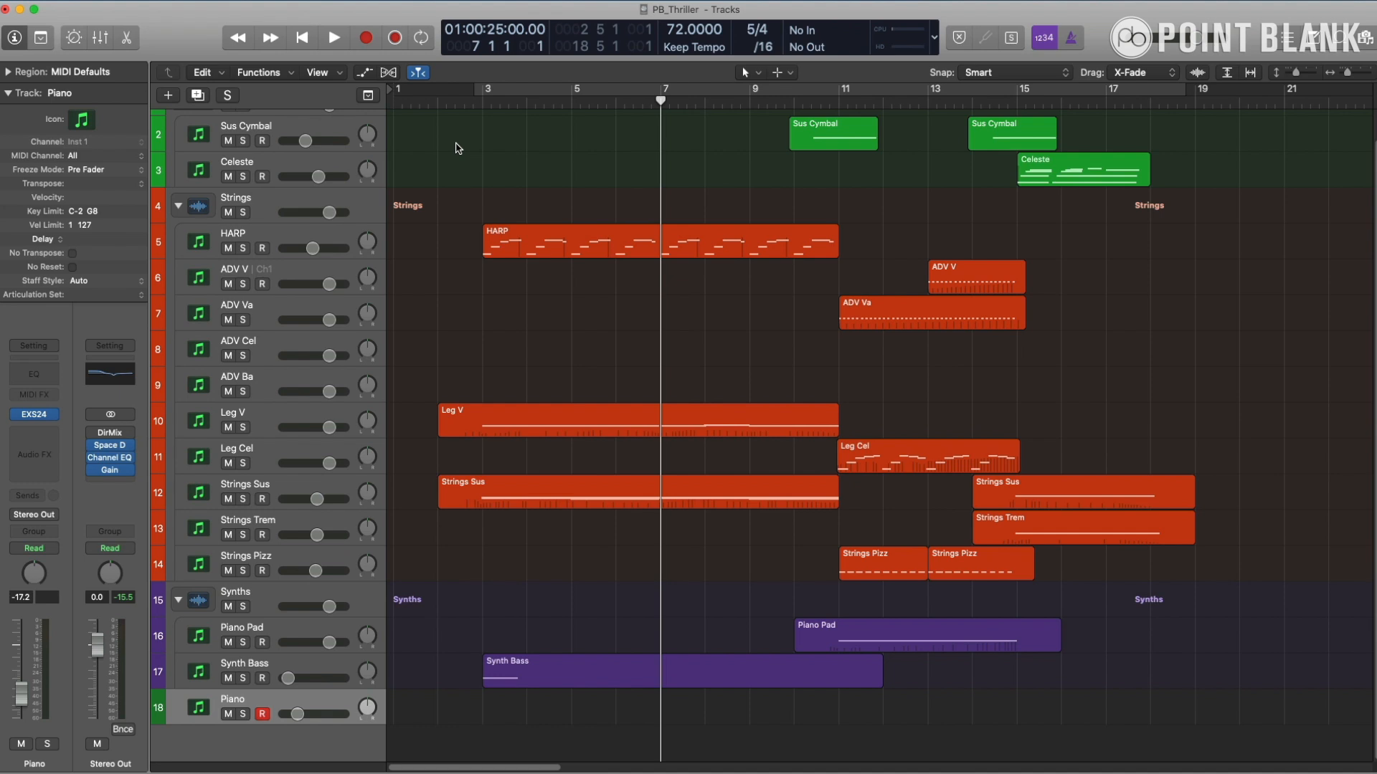
key(space)
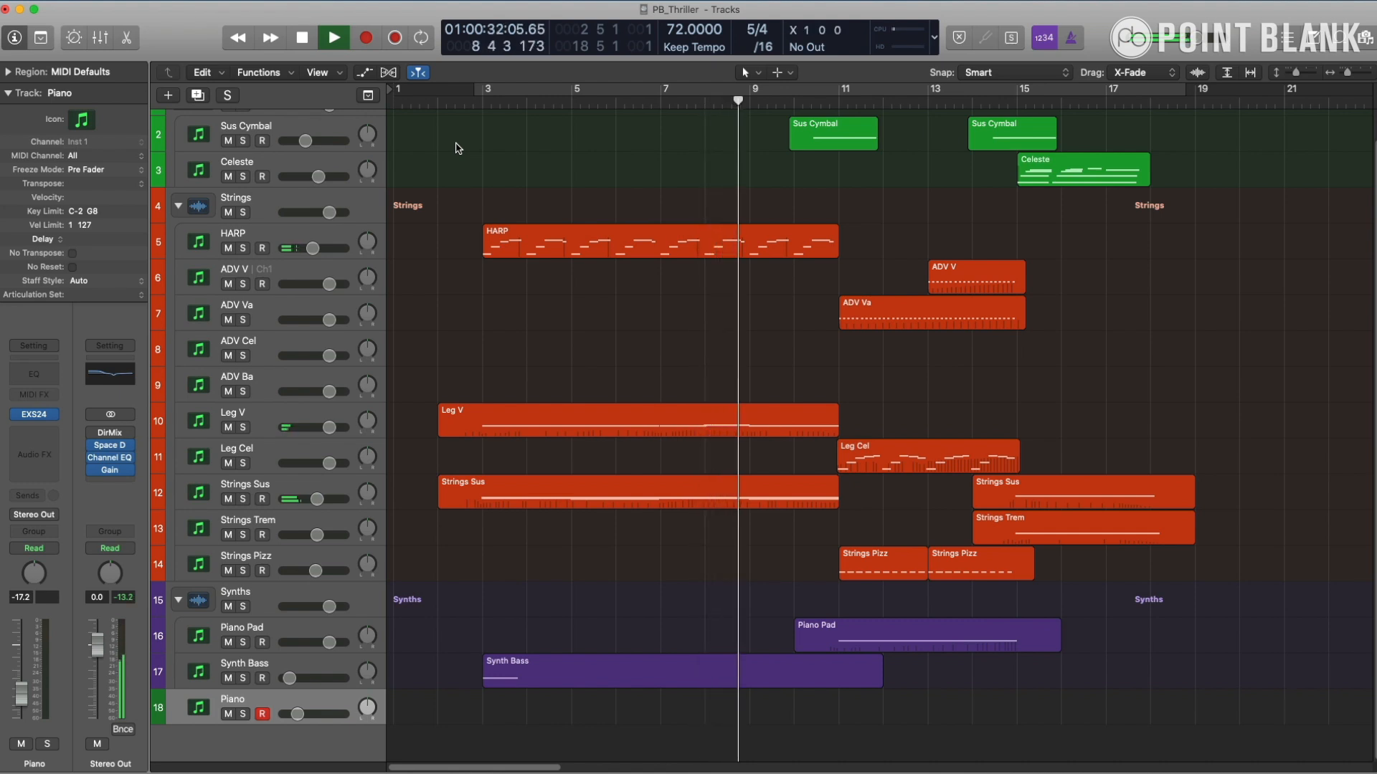
key(space)
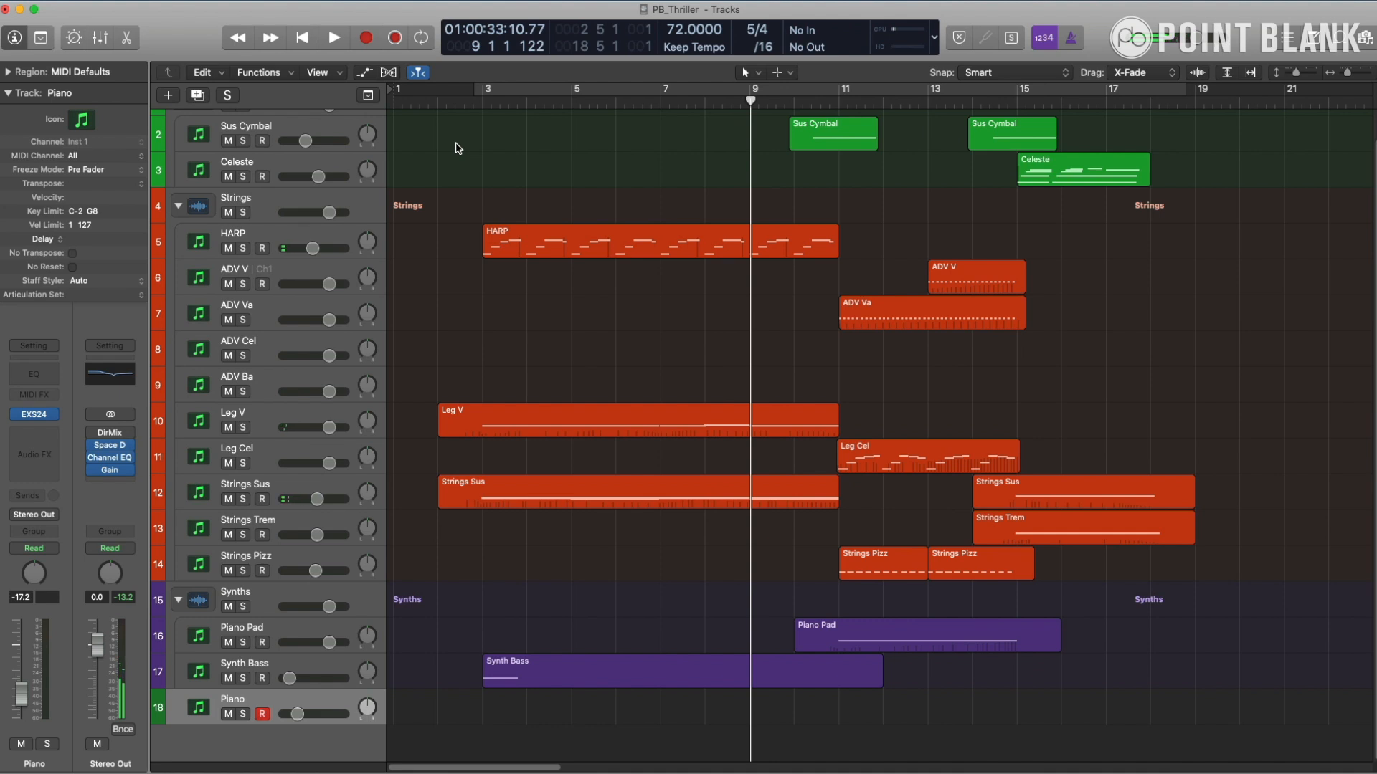
click(687, 102)
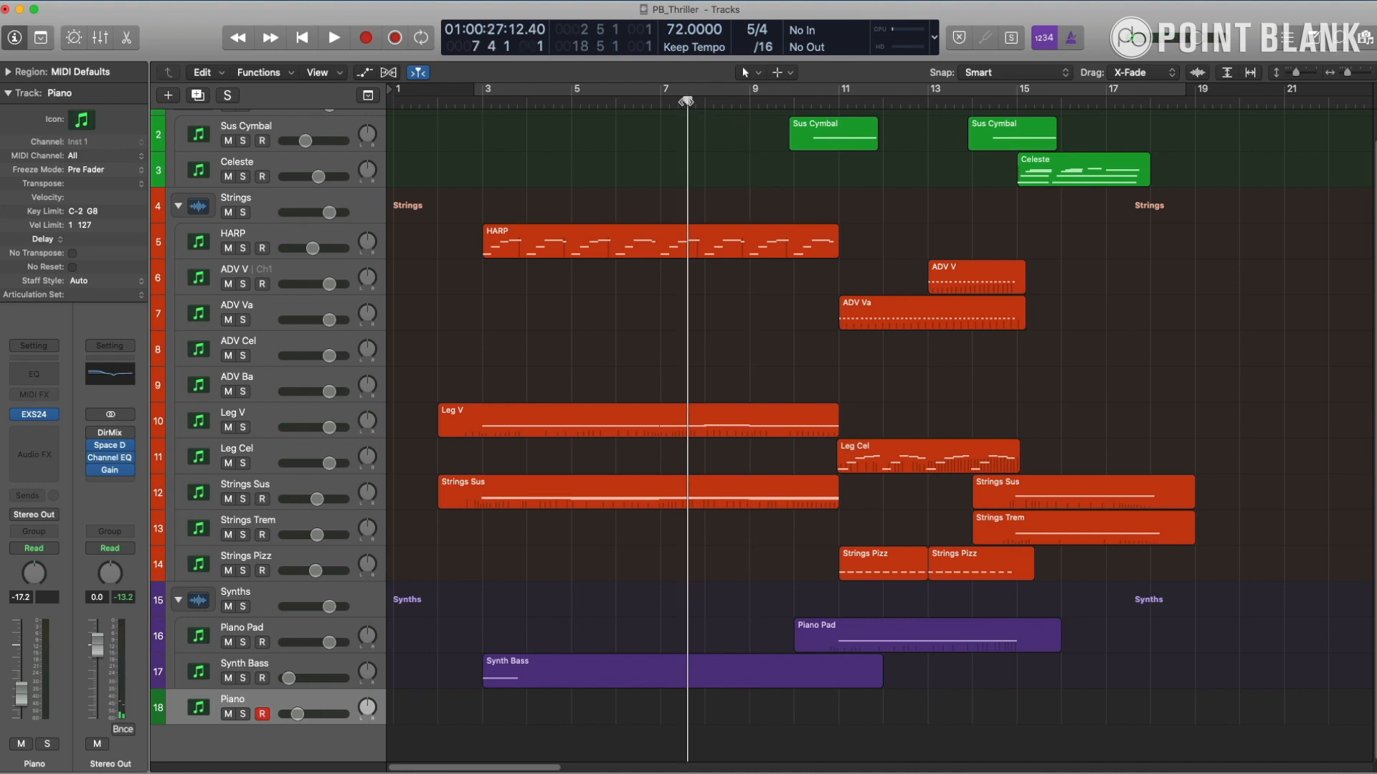
key(space)
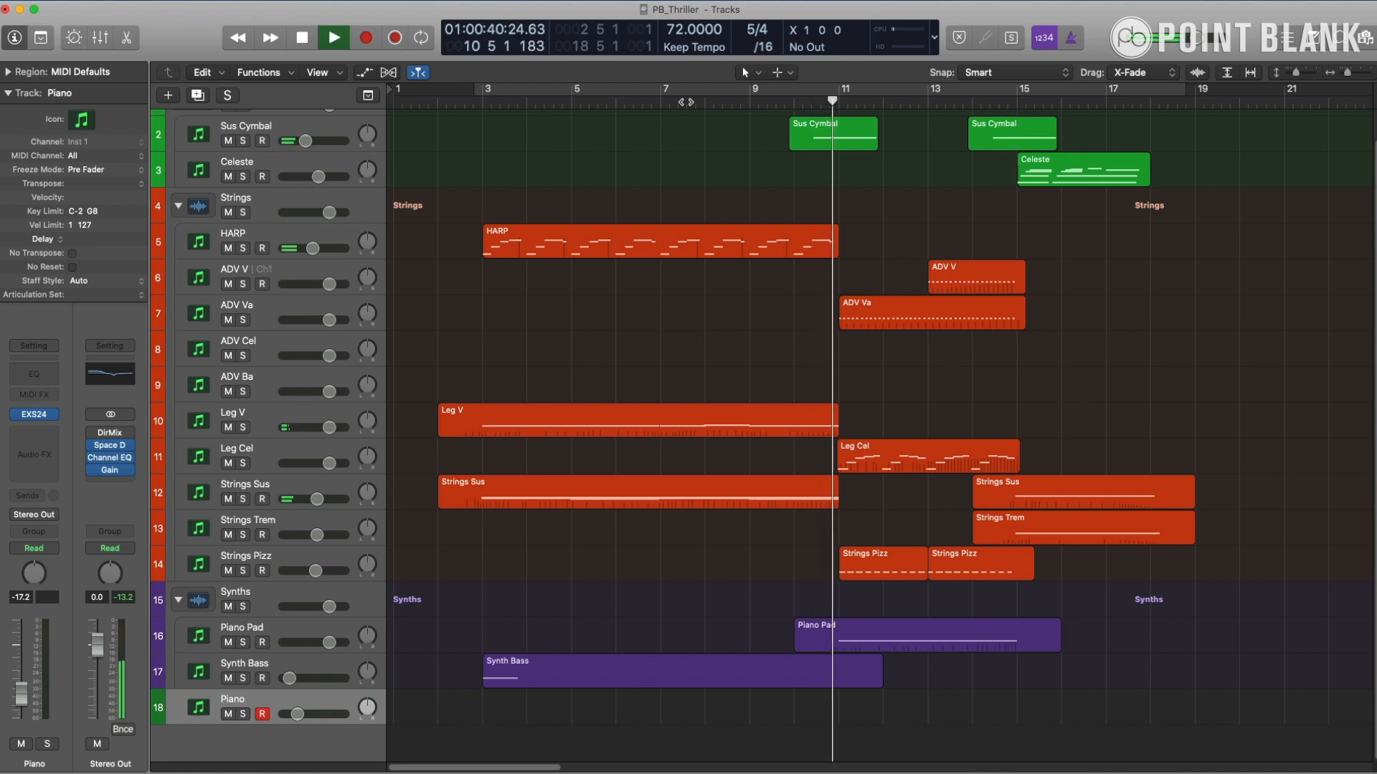
key(space)
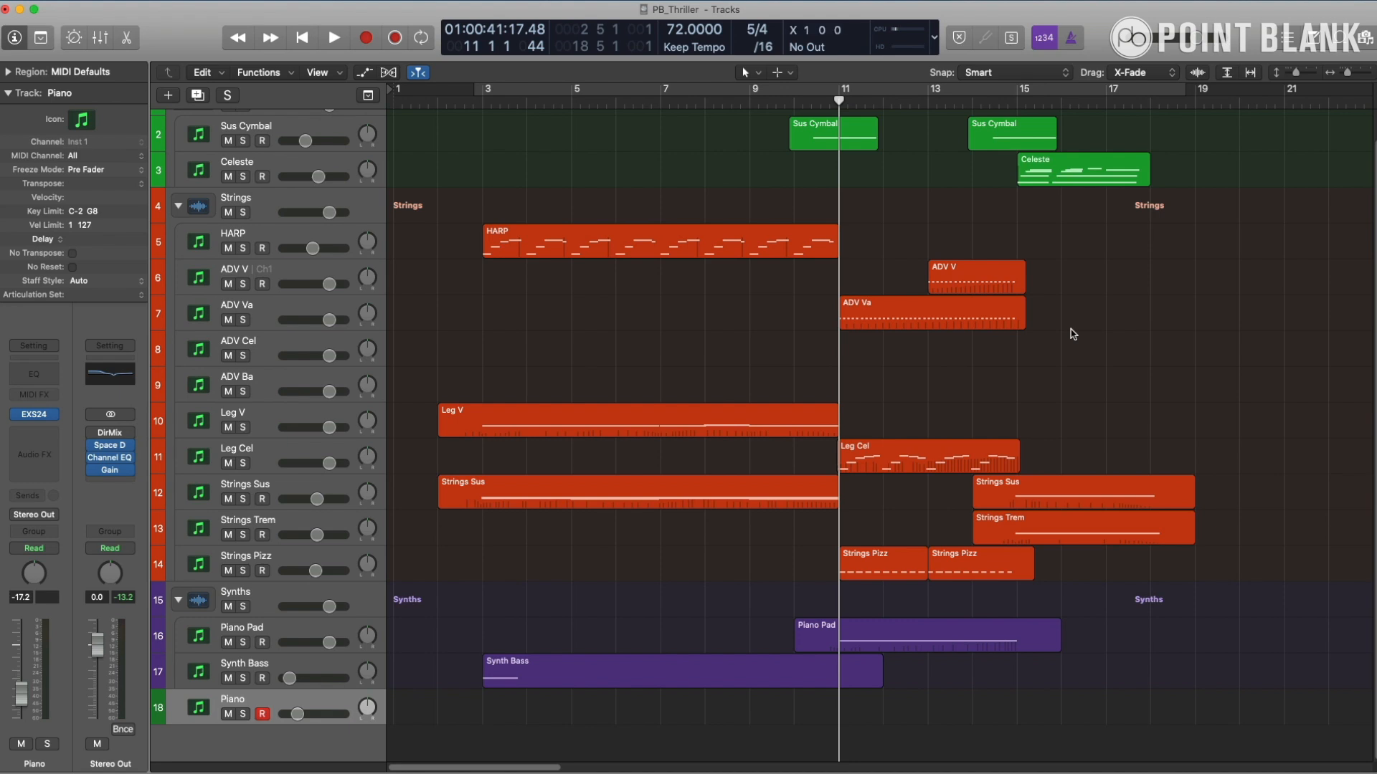
- Play the arrangement from about bar 9 through the transition at bar 11 and stop it in bar 13
scroll(1071, 334, right, 5)
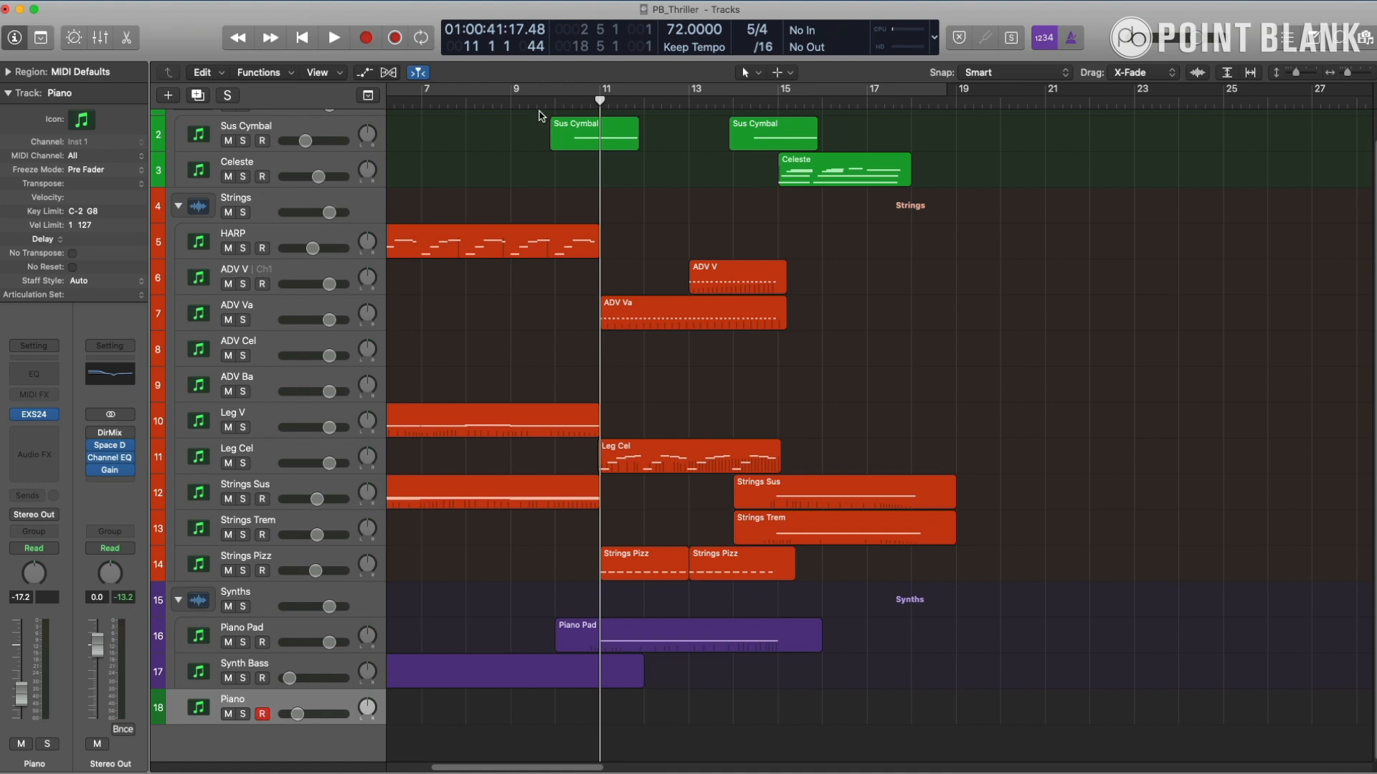
click(512, 106)
drag(511, 105, 510, 106)
key(space)
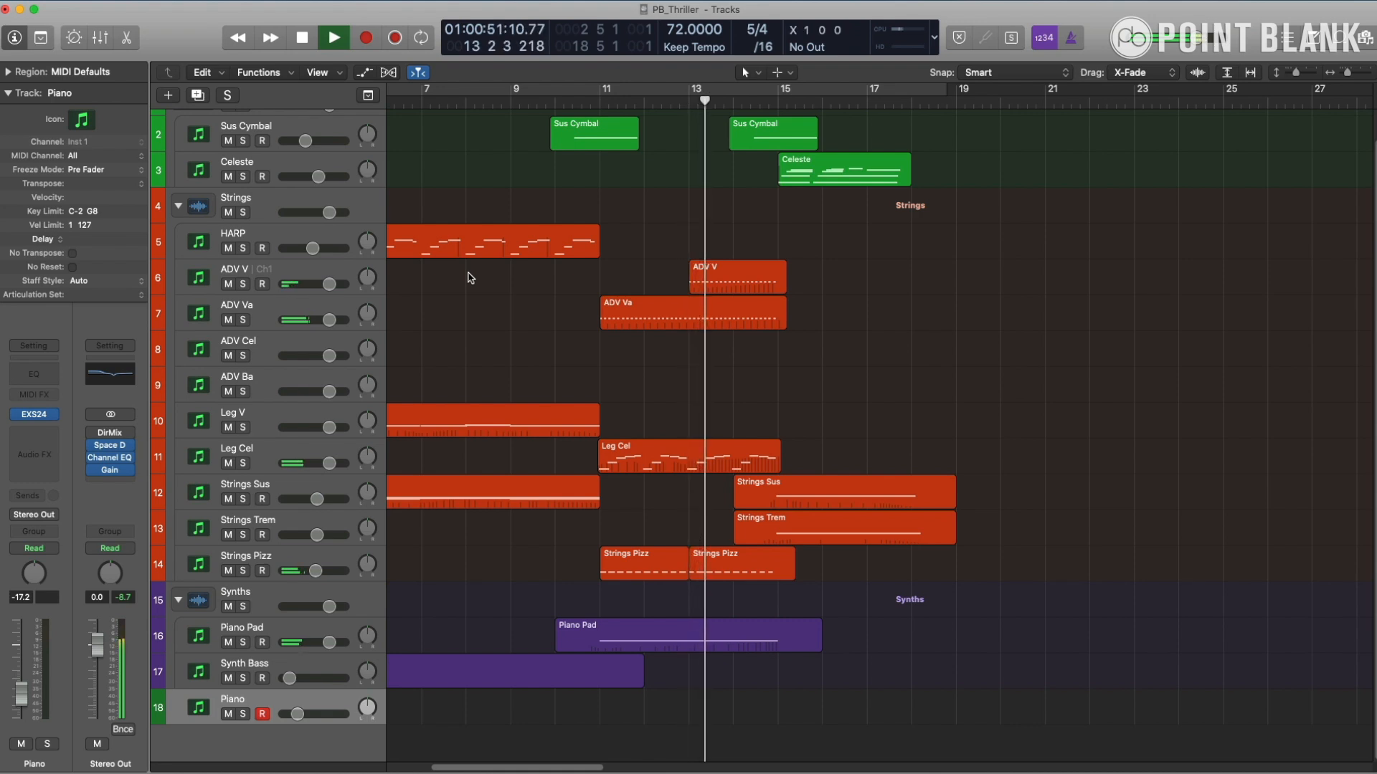
key(space)
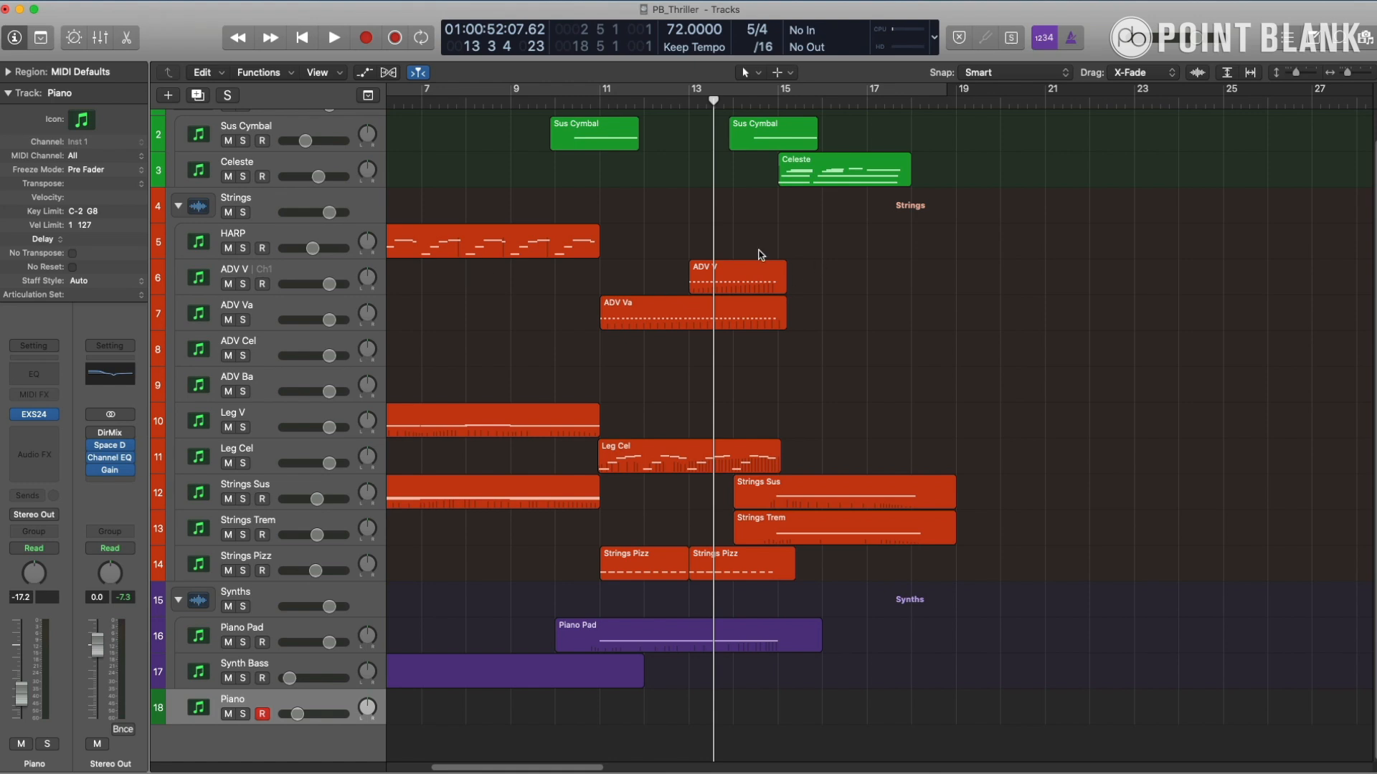
- Move the playhead to the start of bar 11 and solo the ADV V and ADV Va tracks
drag(579, 103, 564, 103)
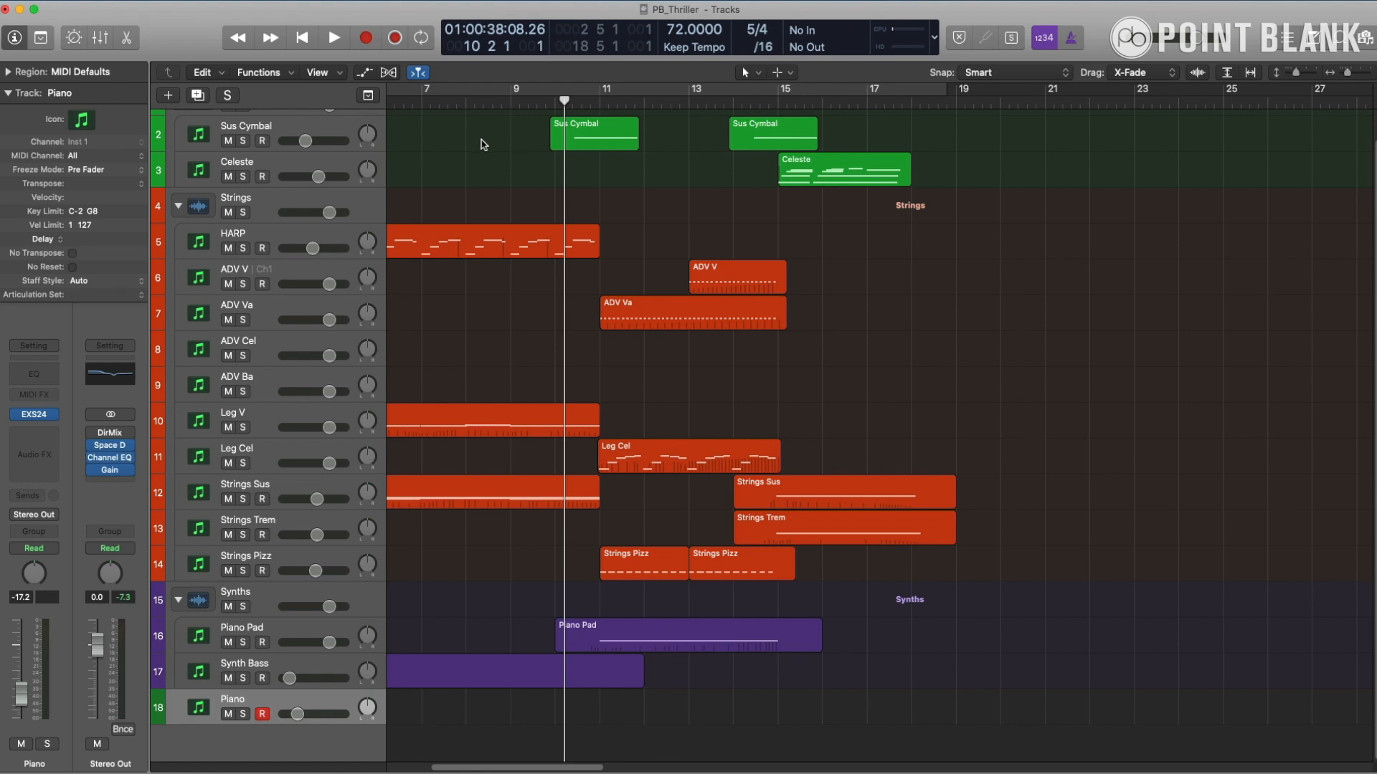
scroll(483, 144, up, 2)
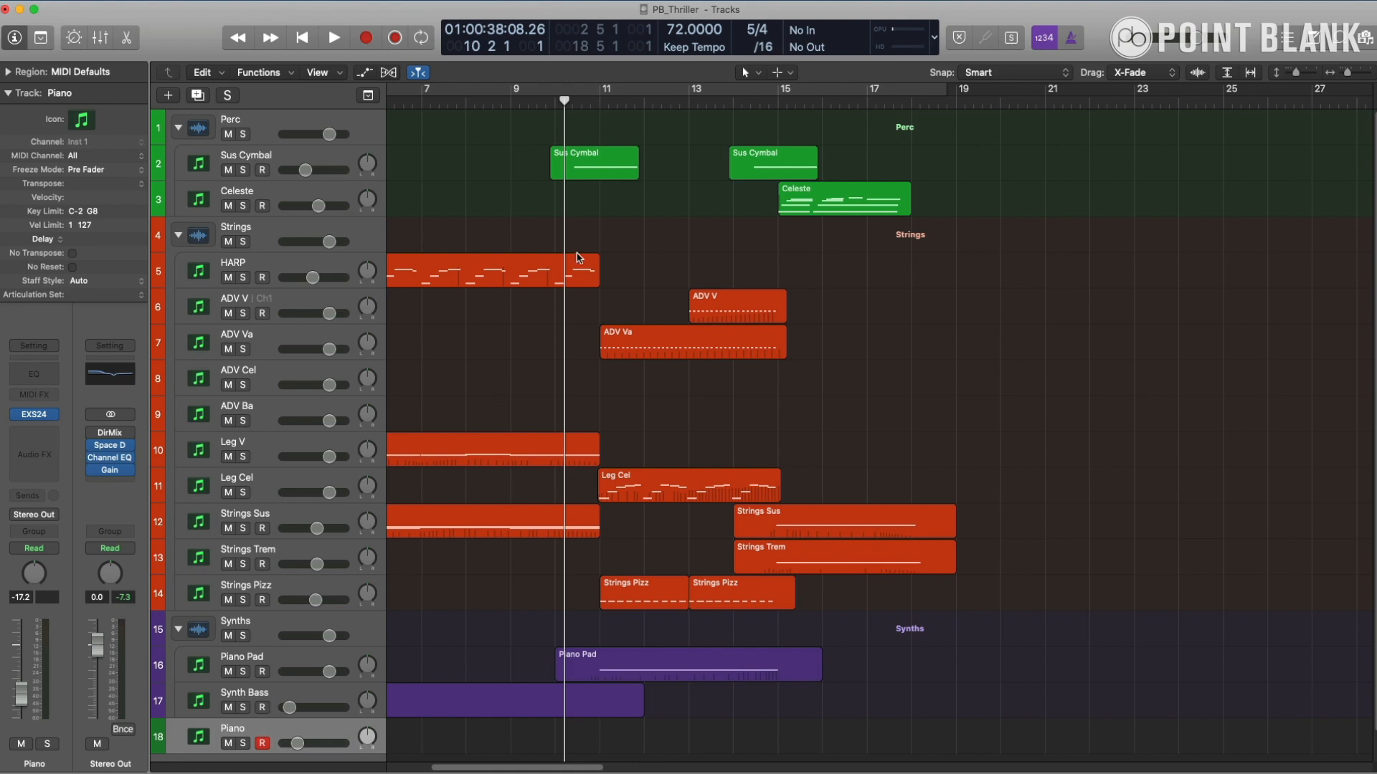
drag(566, 100, 595, 99)
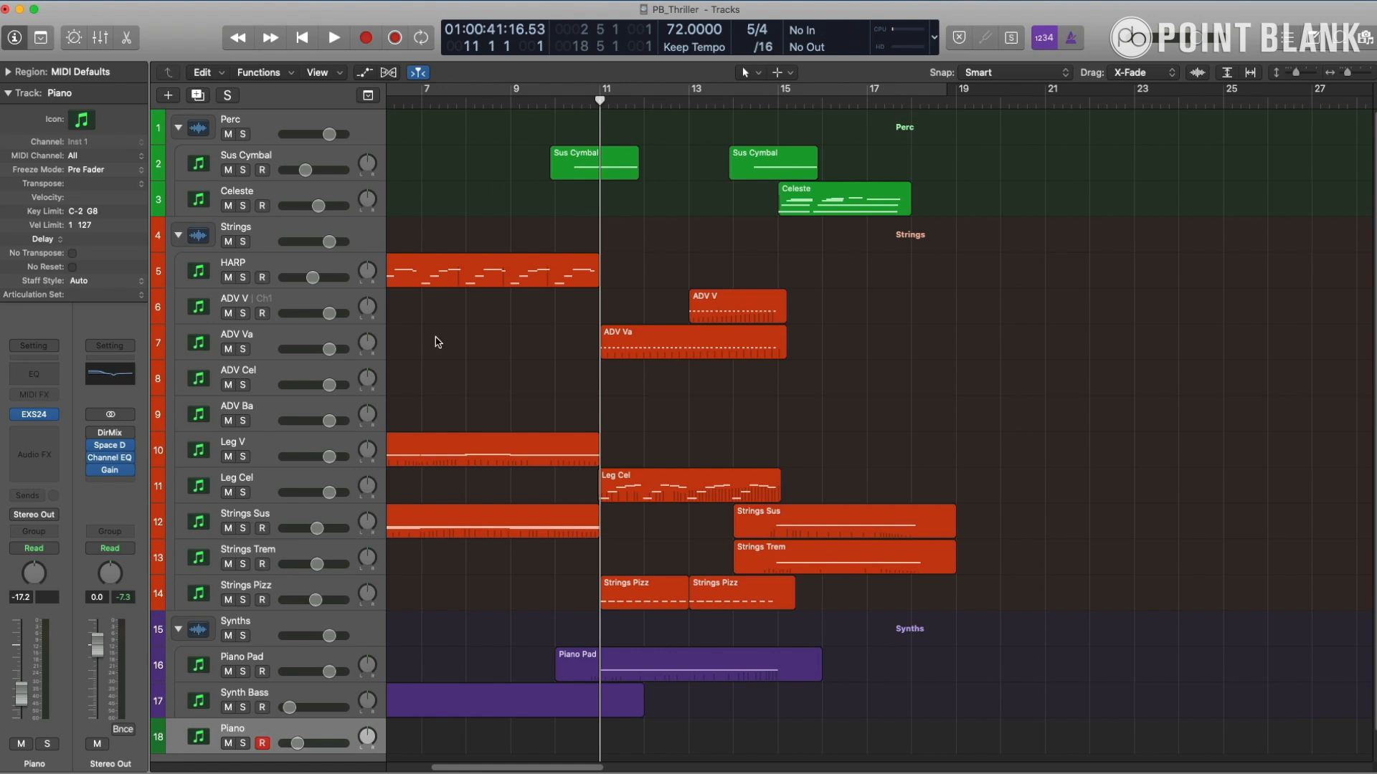
click(243, 349)
click(243, 313)
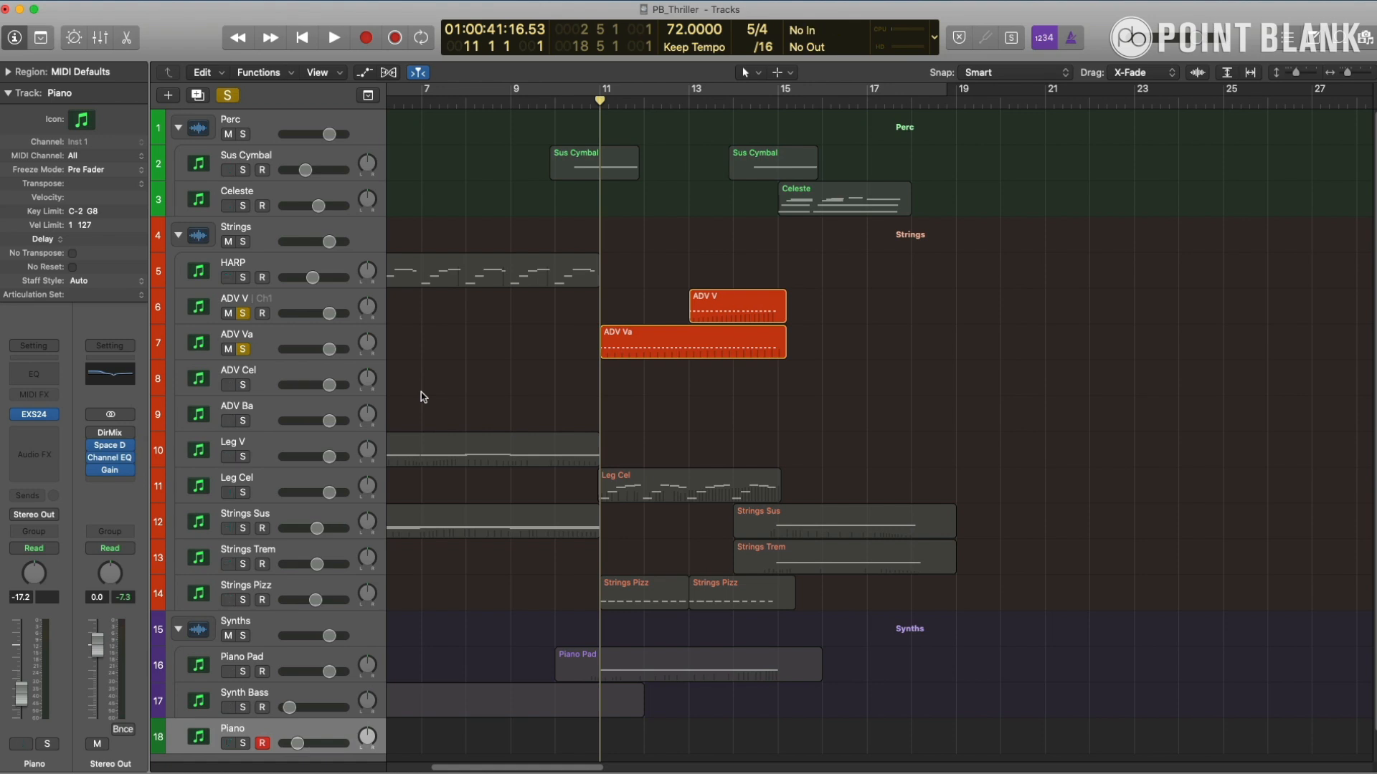
- Open the ADV V and ADV Va regions together in the Piano Roll and play them from bar 11 into bar 12
drag(800, 410, 756, 304)
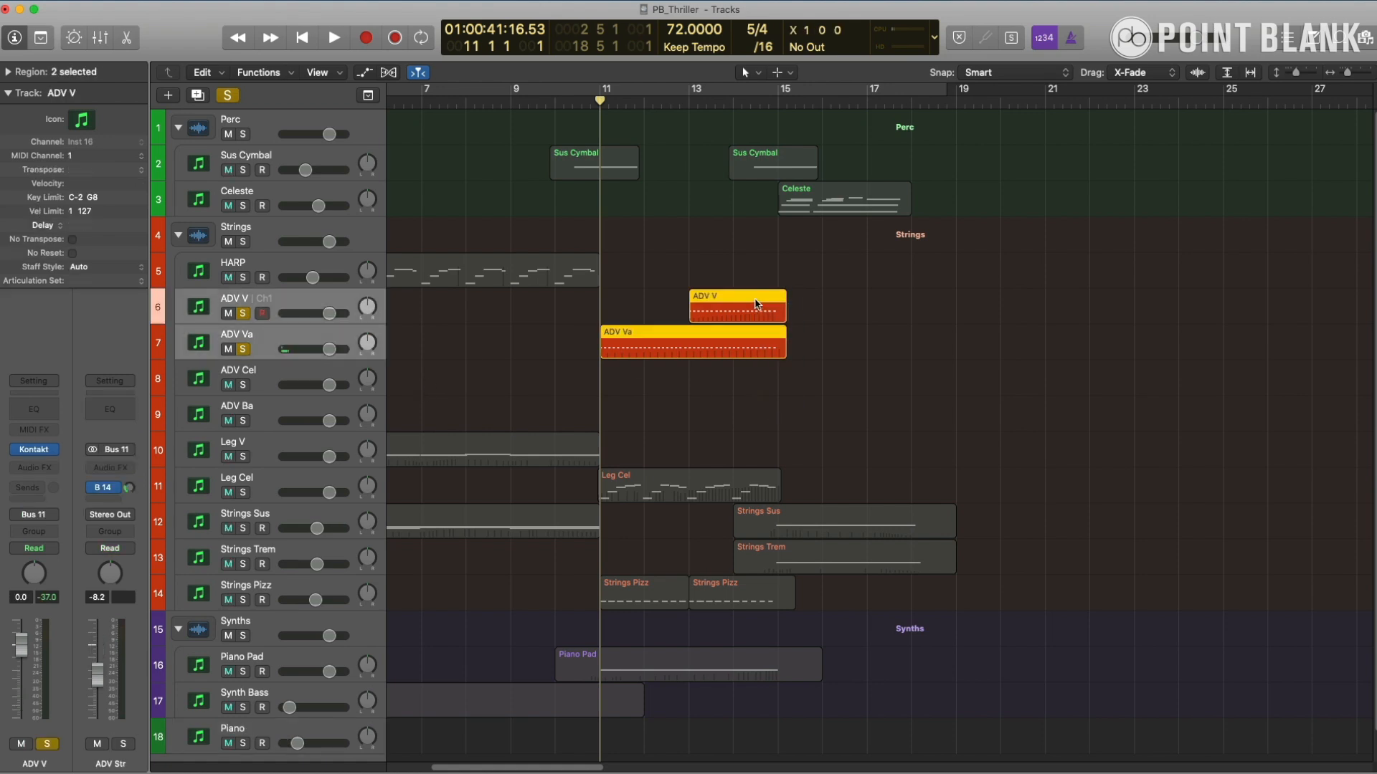
key(p)
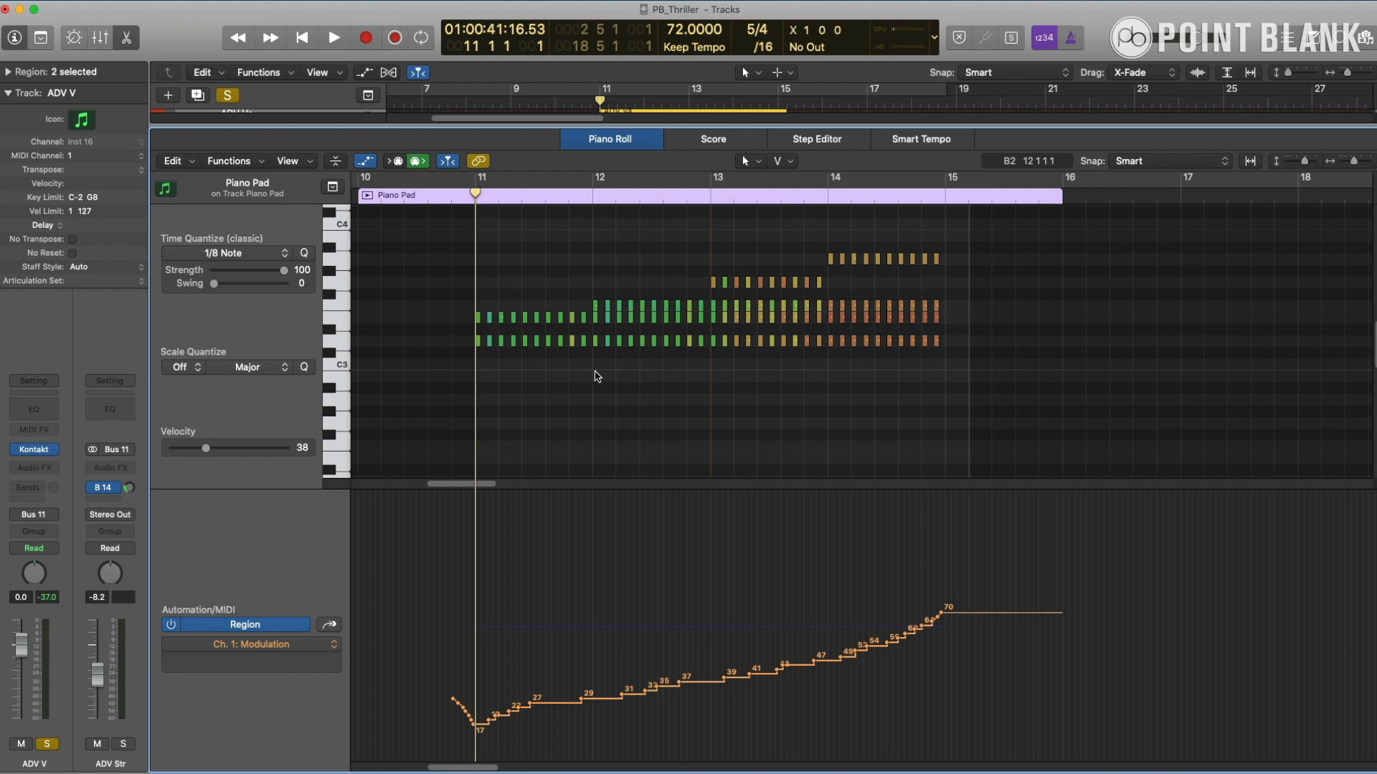
key(space)
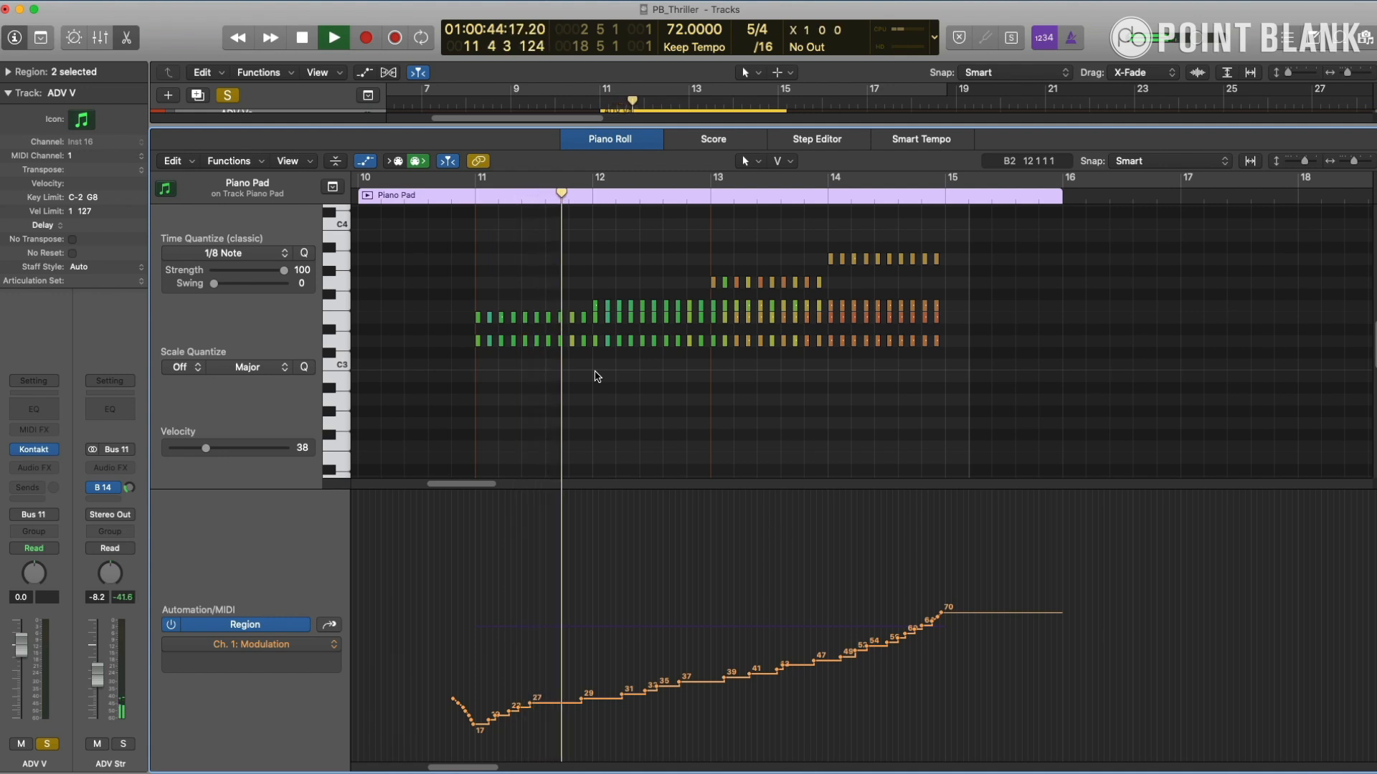
key(space)
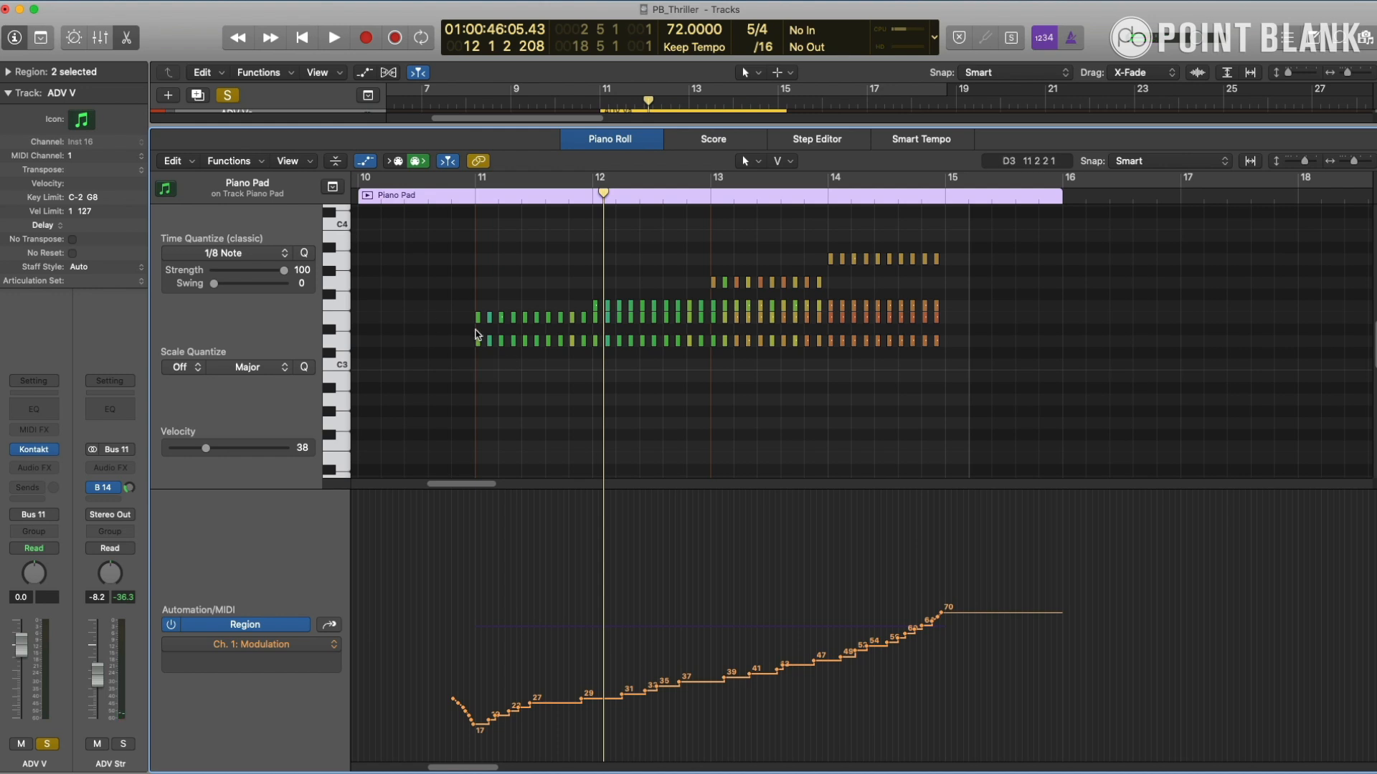
- Select the first note pair at bar 11 and the pair added at bar 12, and play the soloed strings into bar 13
drag(430, 305, 479, 354)
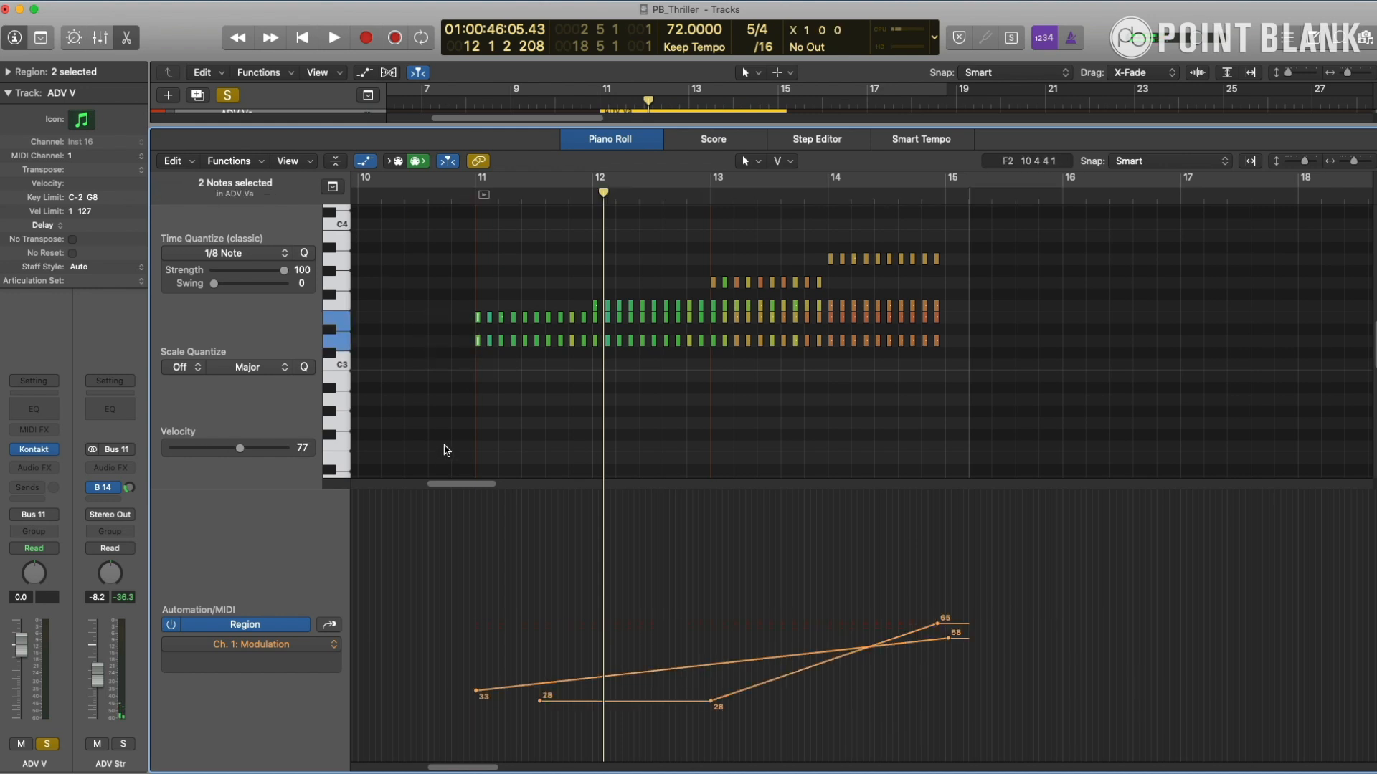
drag(593, 284, 600, 319)
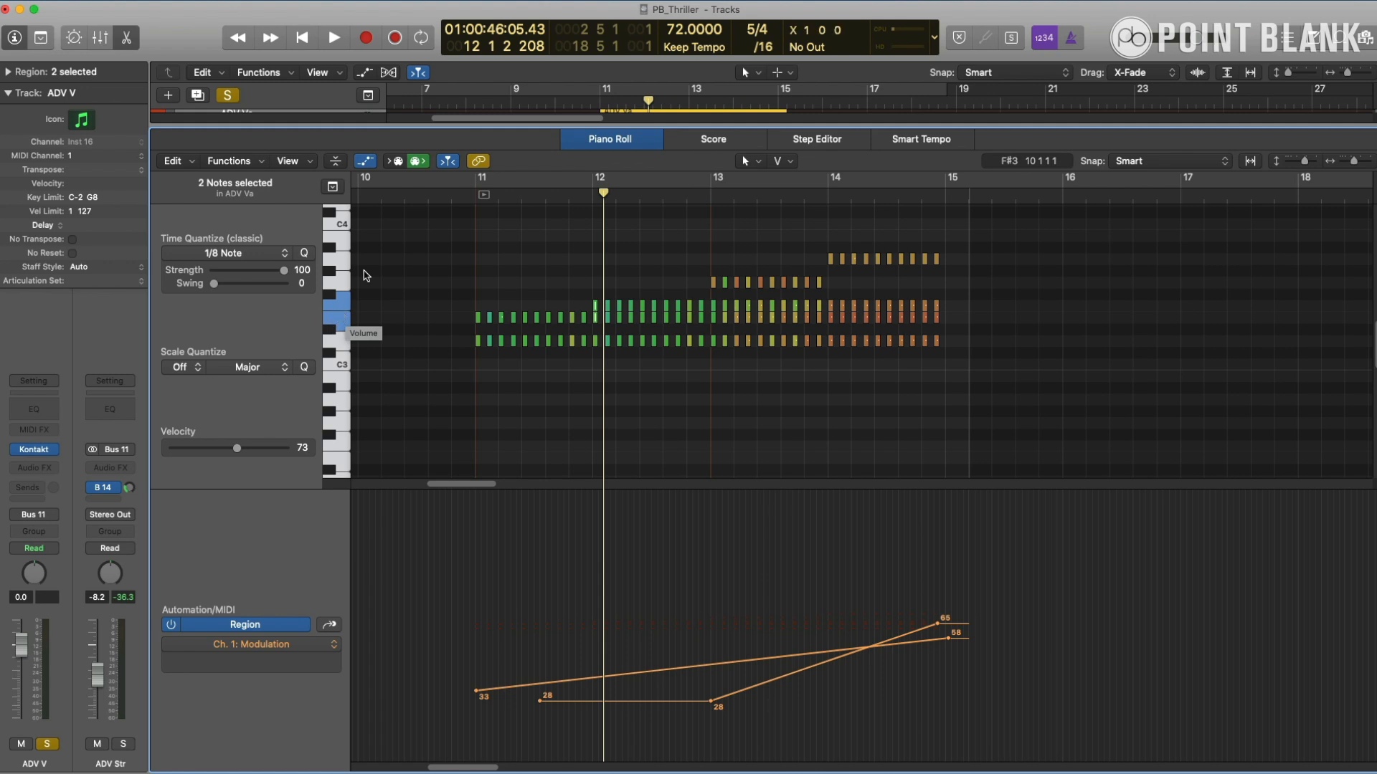
click(463, 193)
key(space)
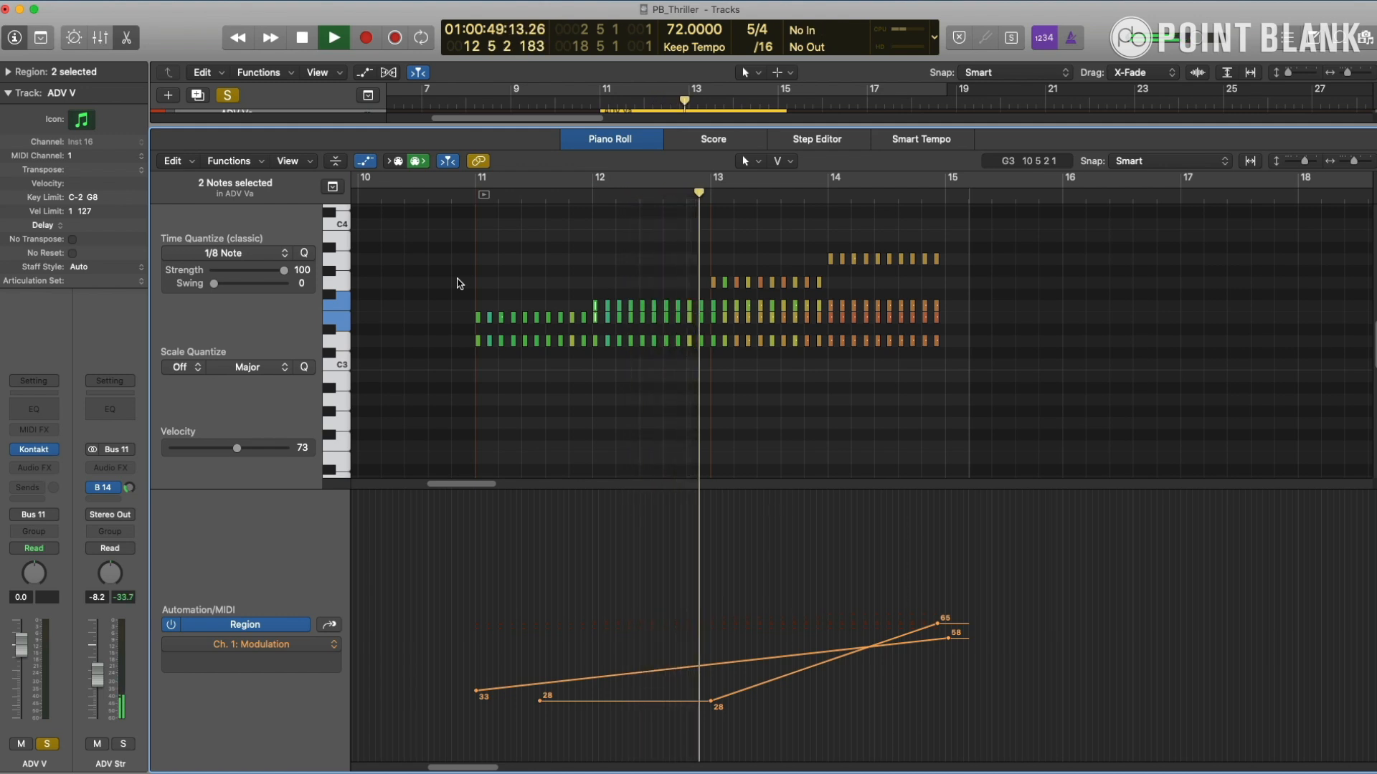
key(space)
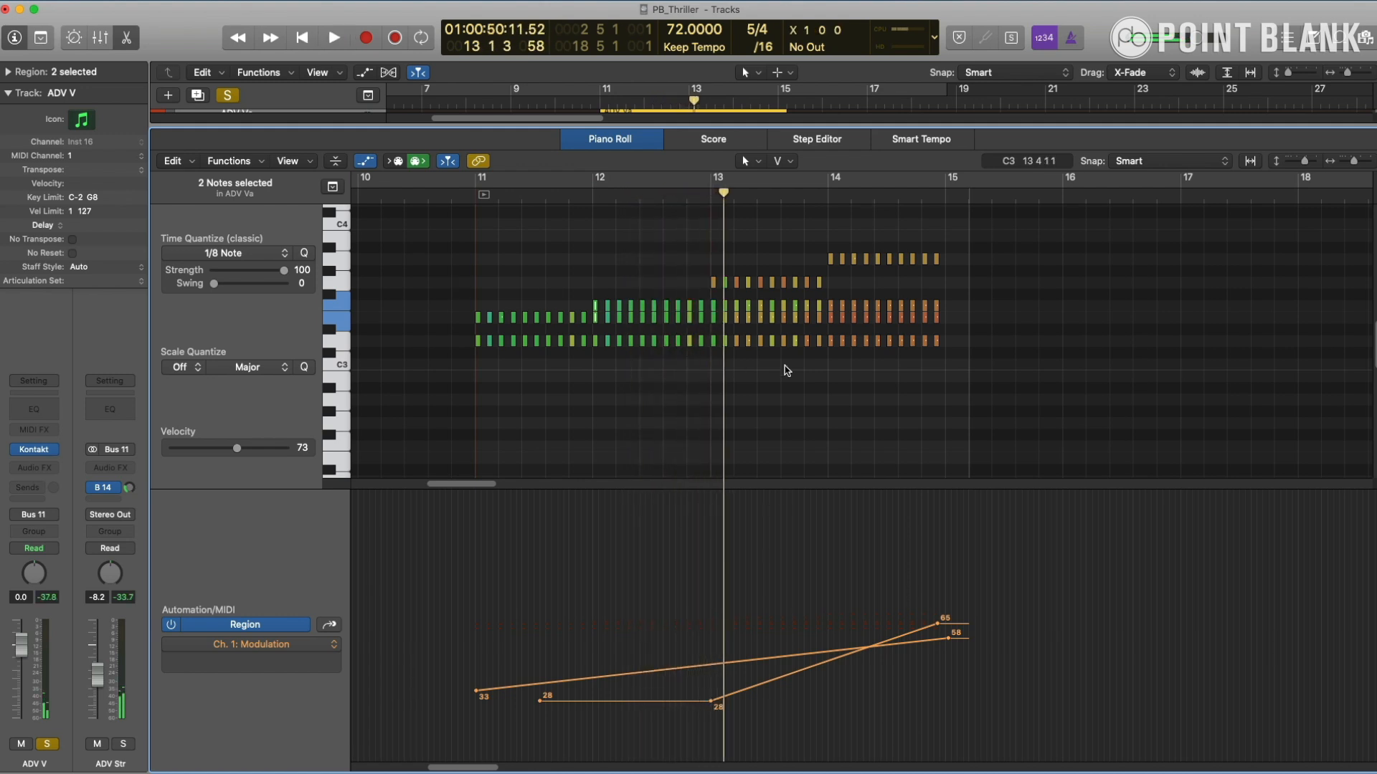
- Select the first ADV V note, G3 at bar 13, and play the rising string part on to bar 15
click(708, 285)
click(712, 283)
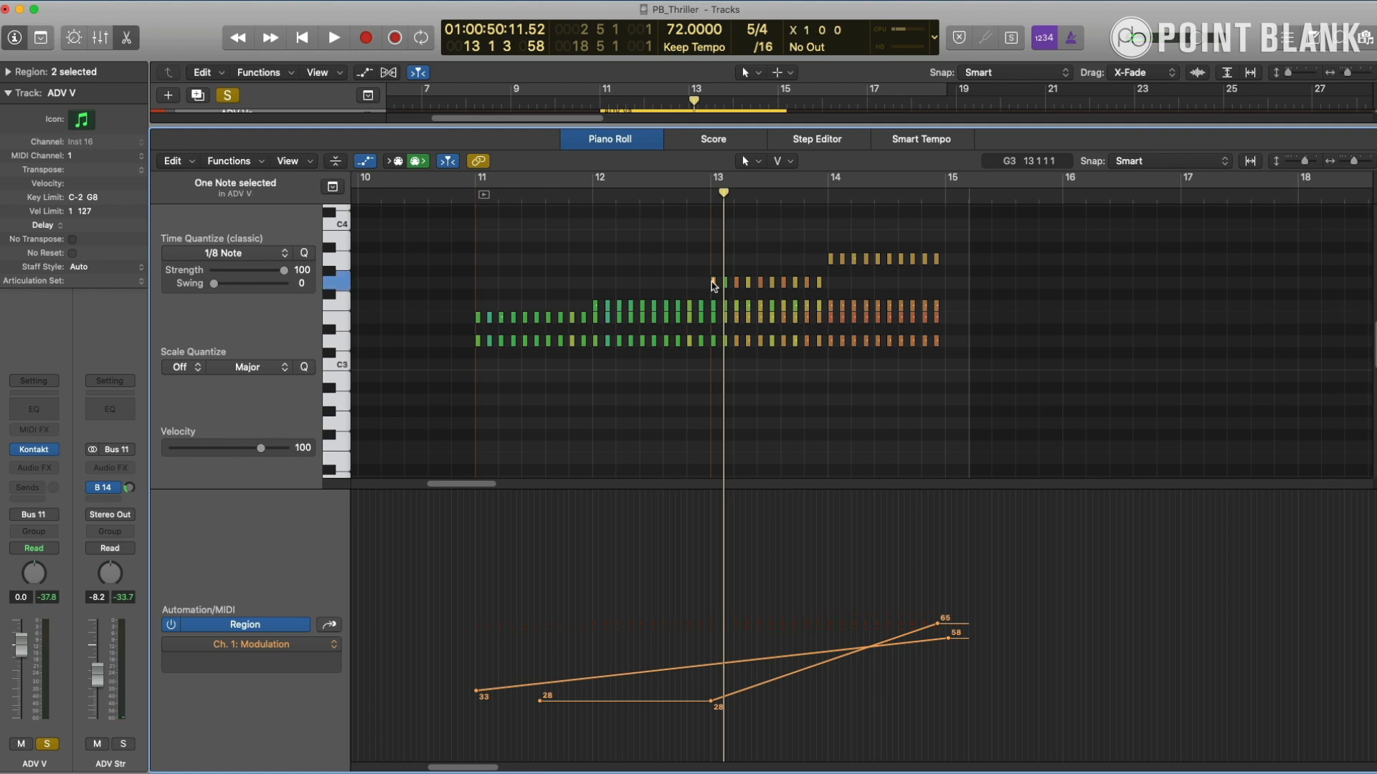
key(space)
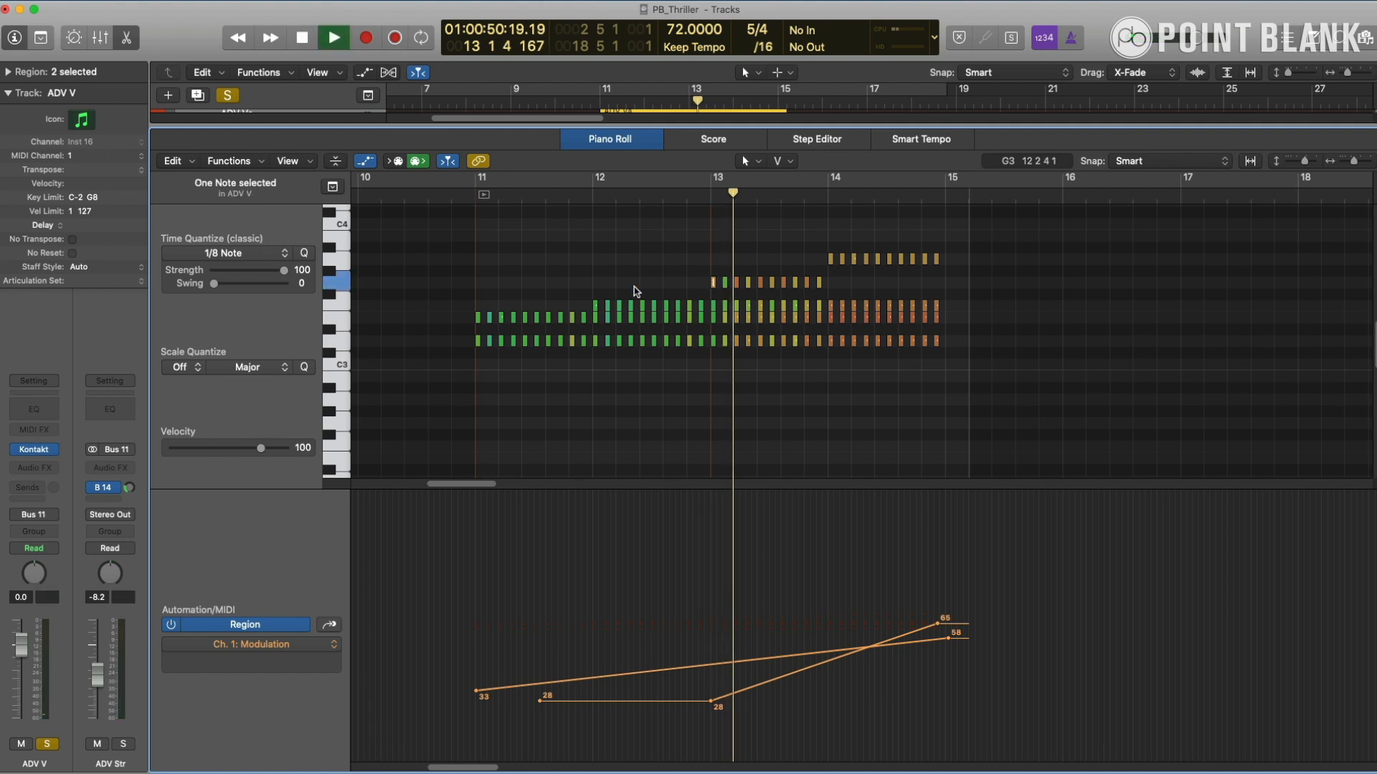
key(space)
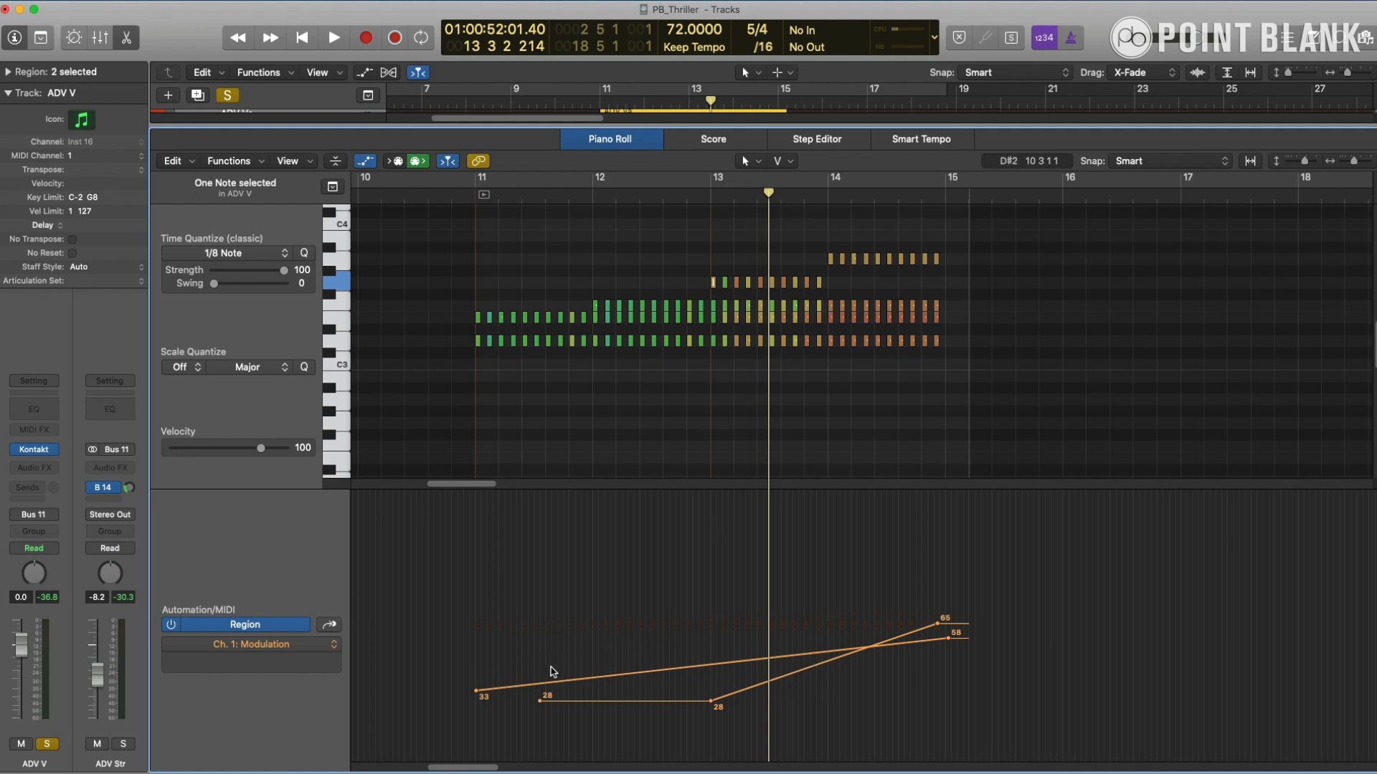
key(space)
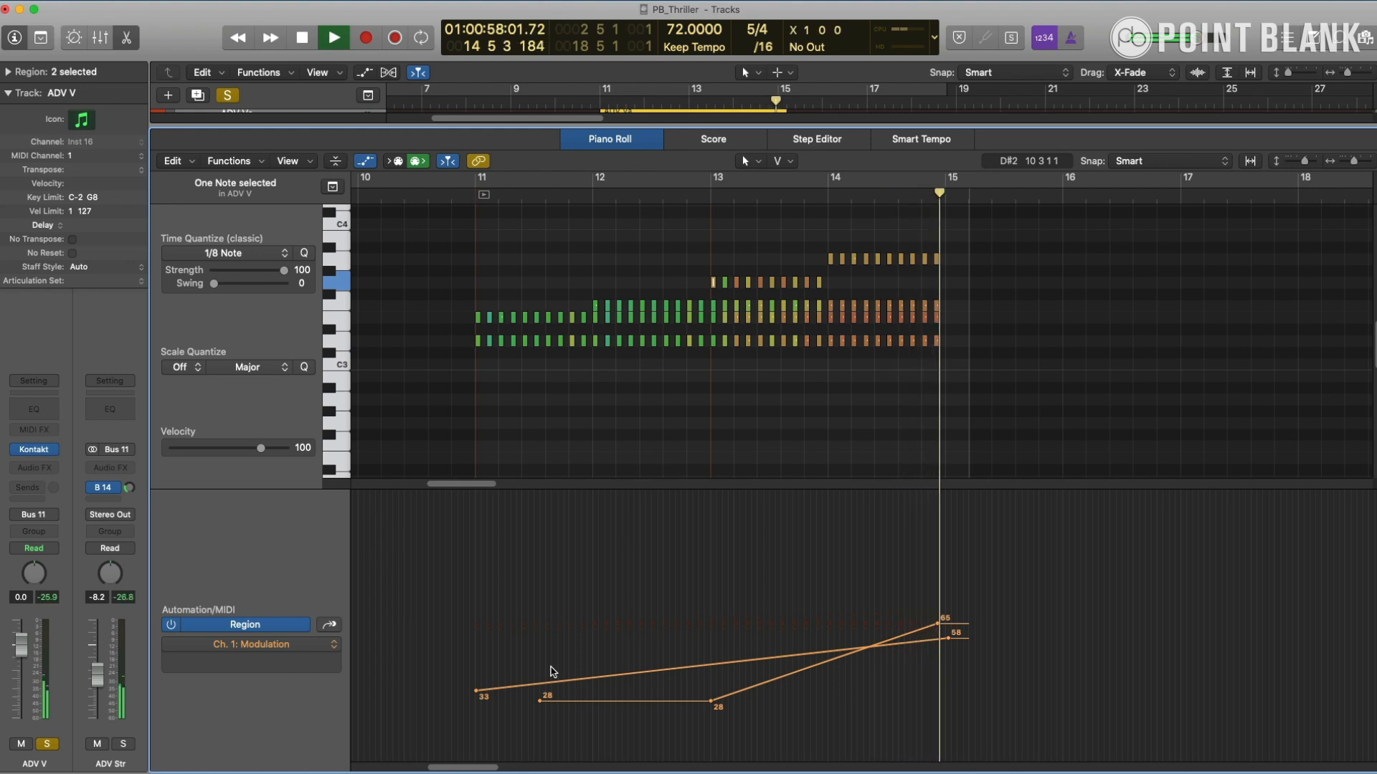
key(space)
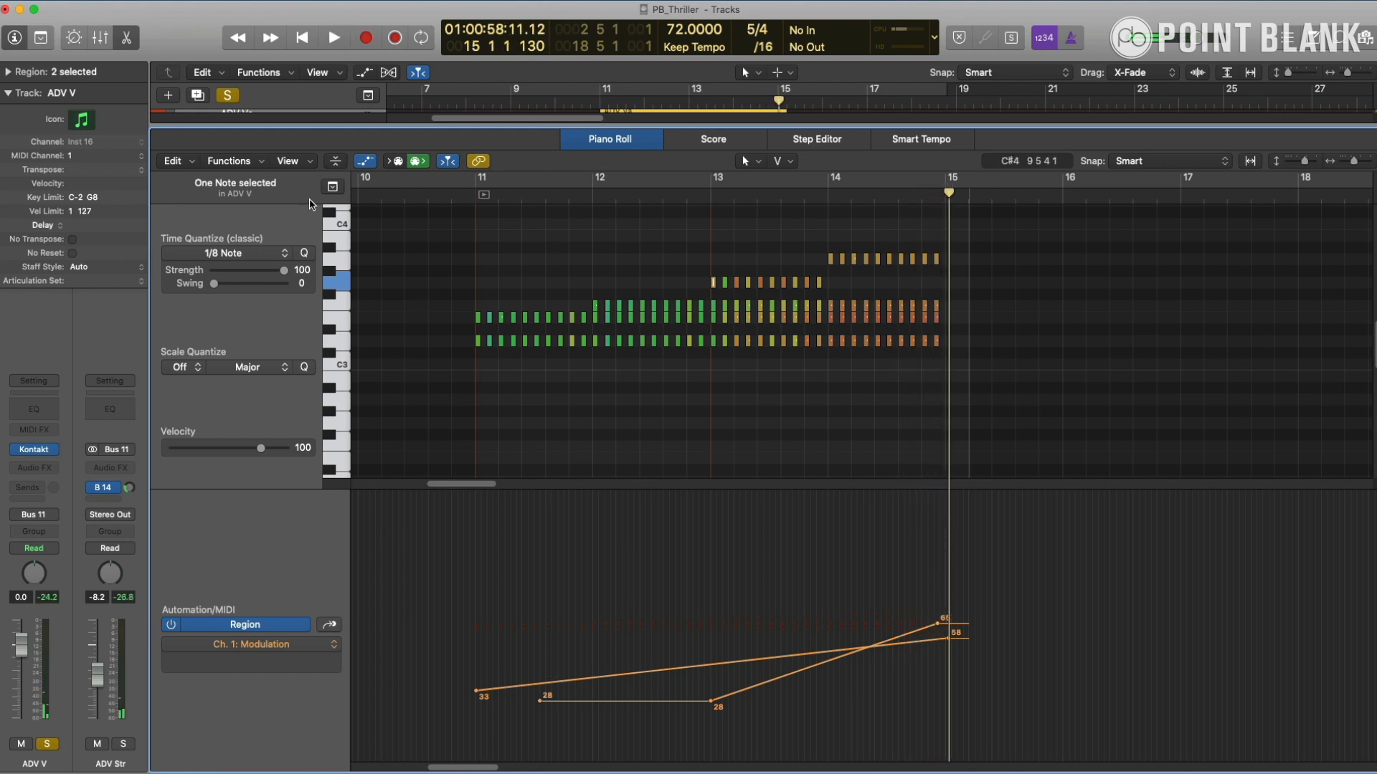
- Close the Piano Roll and clear the solos on ADV V and ADV Va
click(101, 38)
click(101, 38)
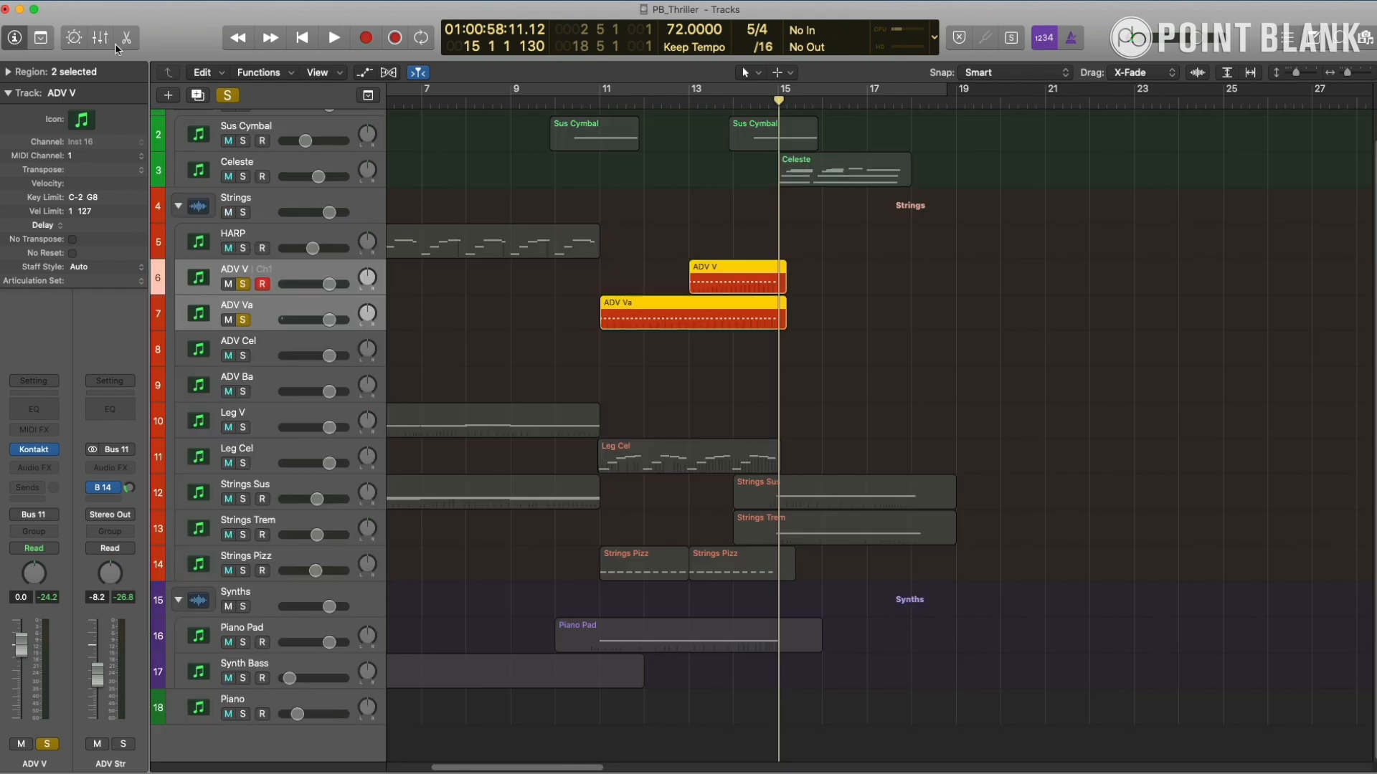
alt+click(243, 284)
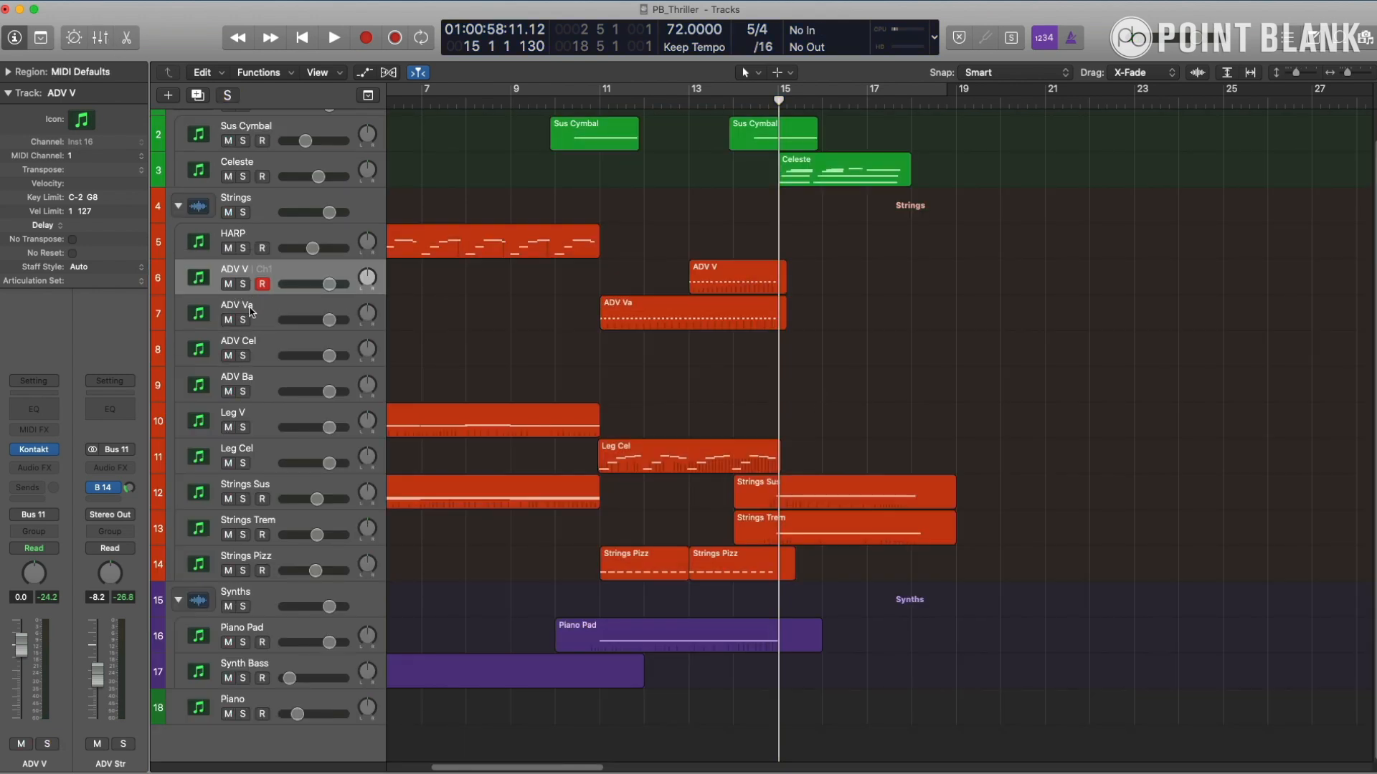
- Select the Strings Pizz track and play the full arrangement from just before bar 11, stopping in bar 12
click(227, 560)
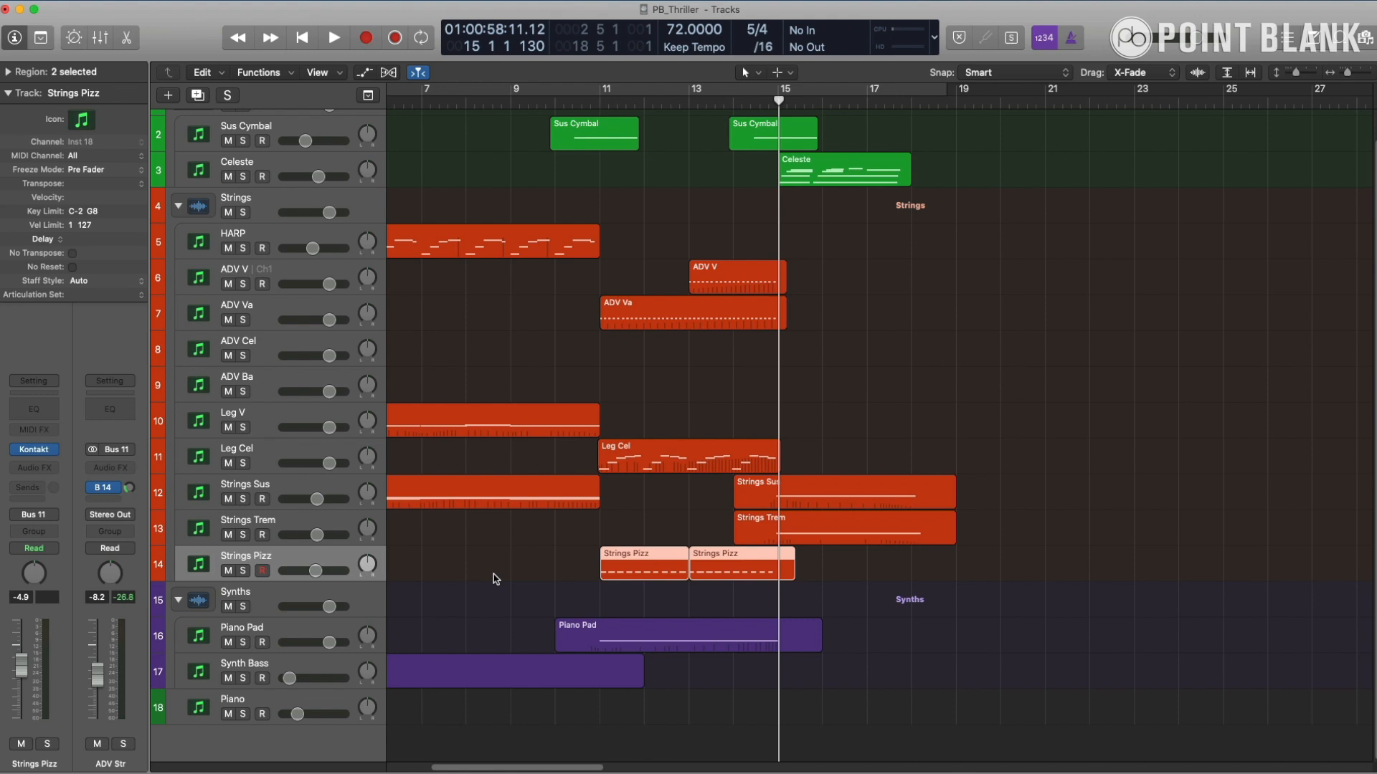
click(582, 102)
key(space)
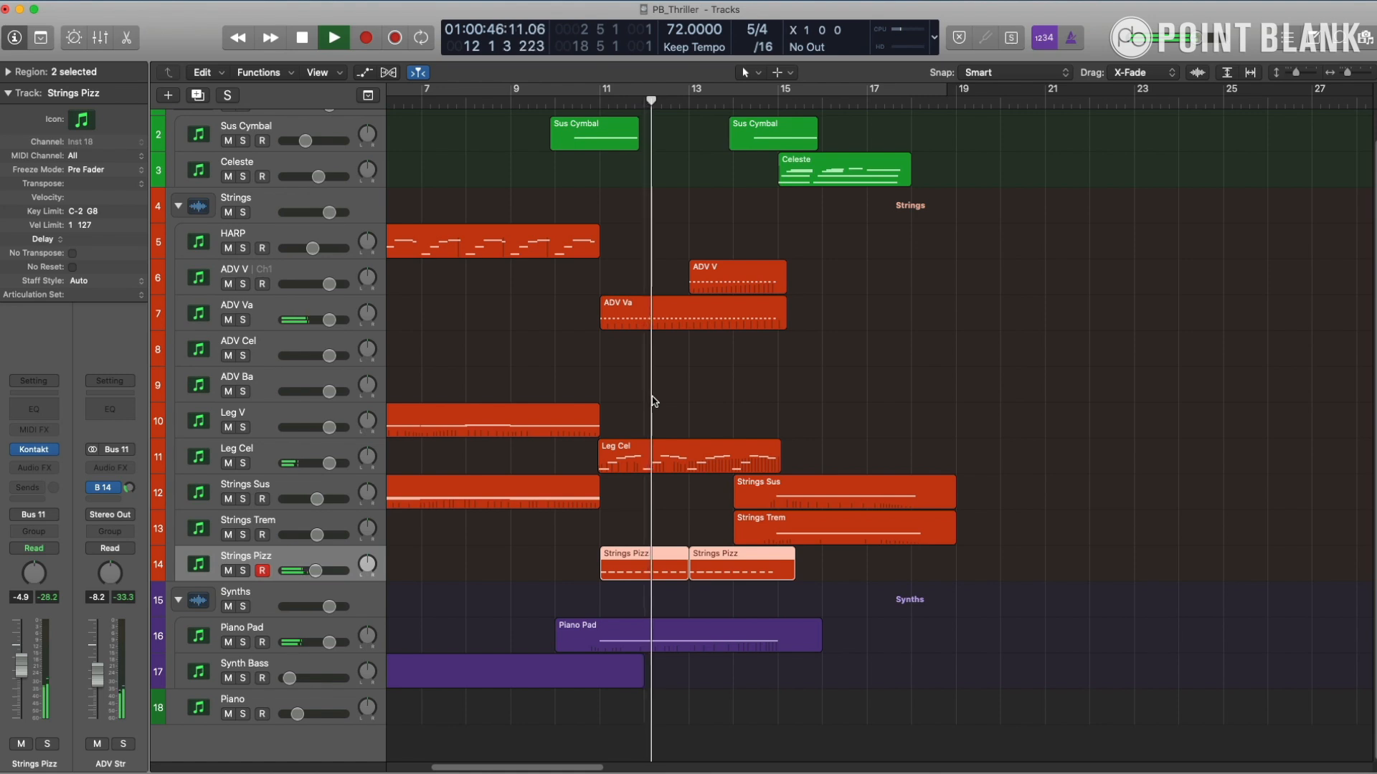
key(space)
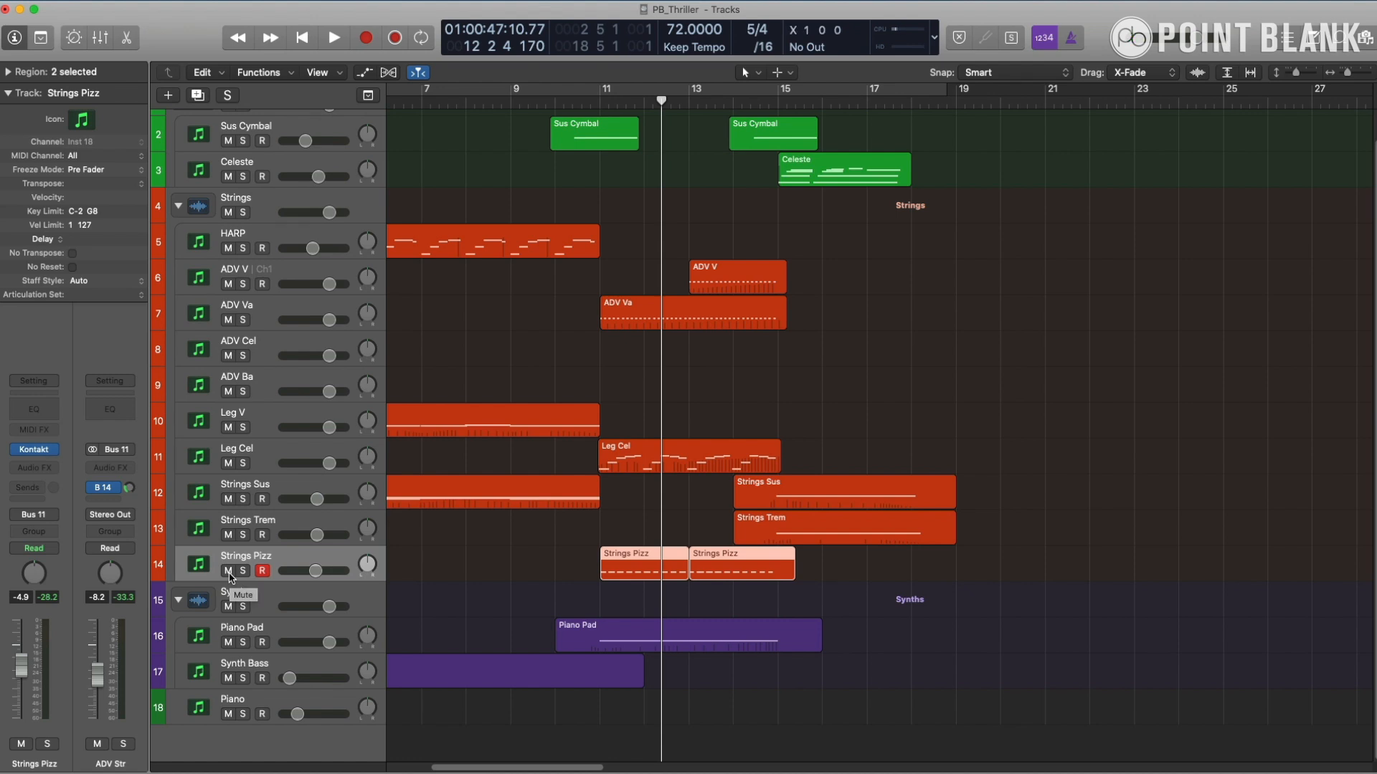
- Mute the Strings Pizz track and replay the arrangement from just before bar 11 to bar 13 without it
click(230, 574)
key(space)
click(583, 98)
click(651, 218)
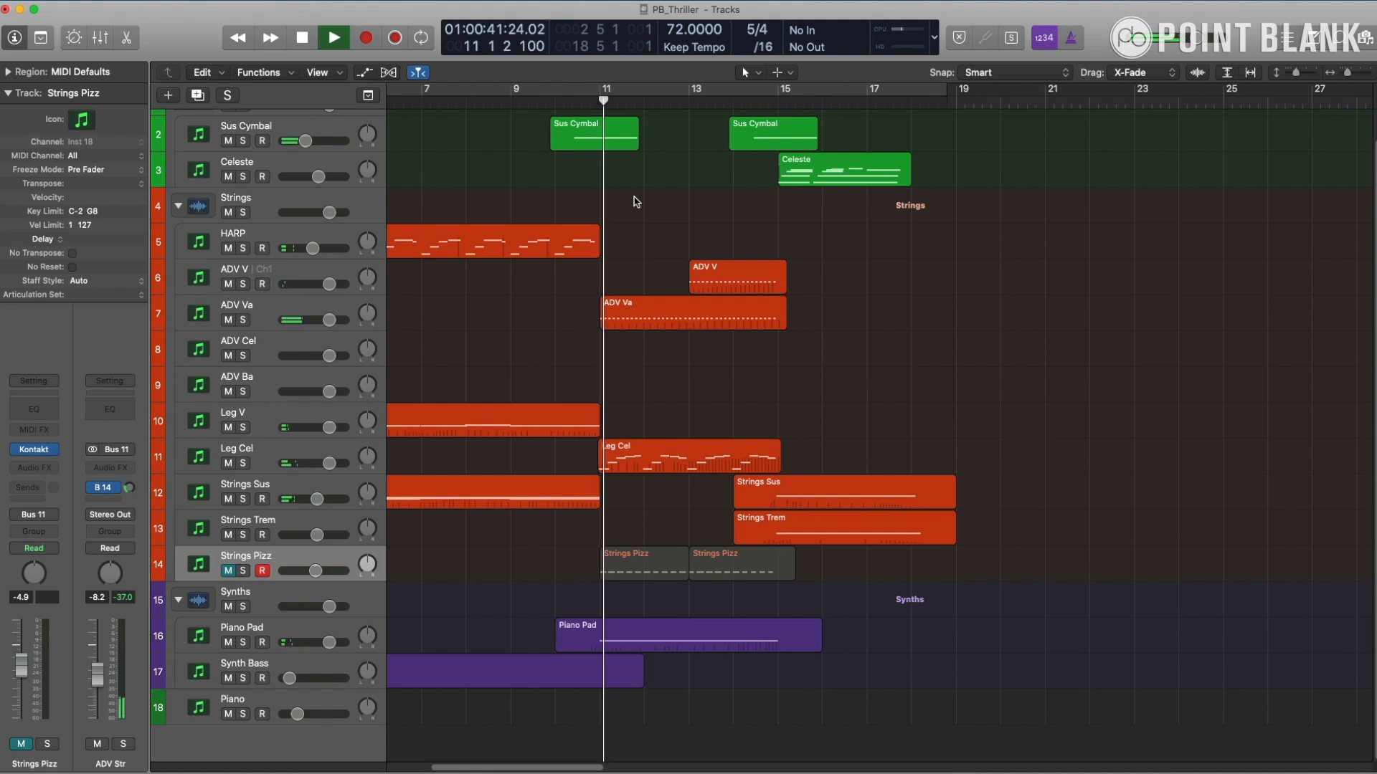
click(304, 40)
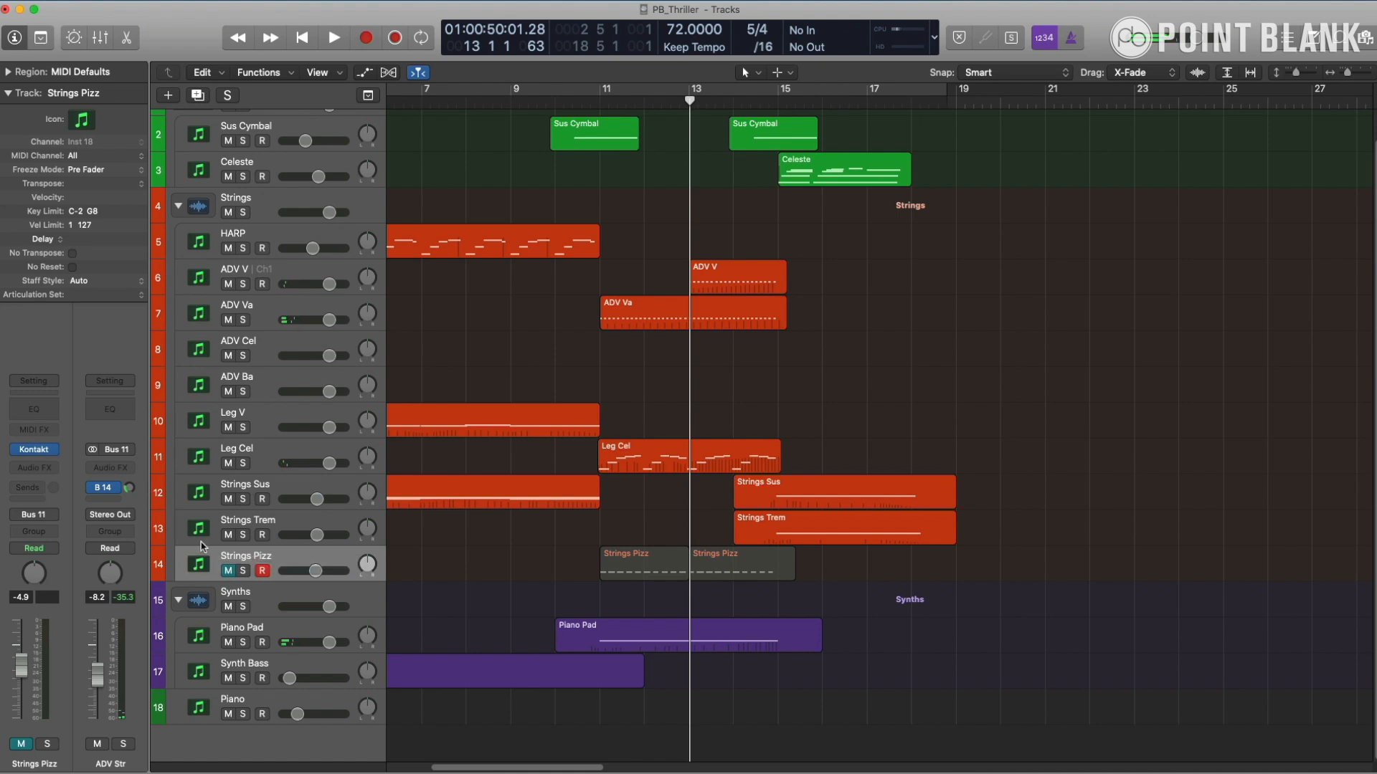
- Unmute Strings Pizz and play the arrangement from bar 10 beat 4 to the end of bar 14
click(226, 572)
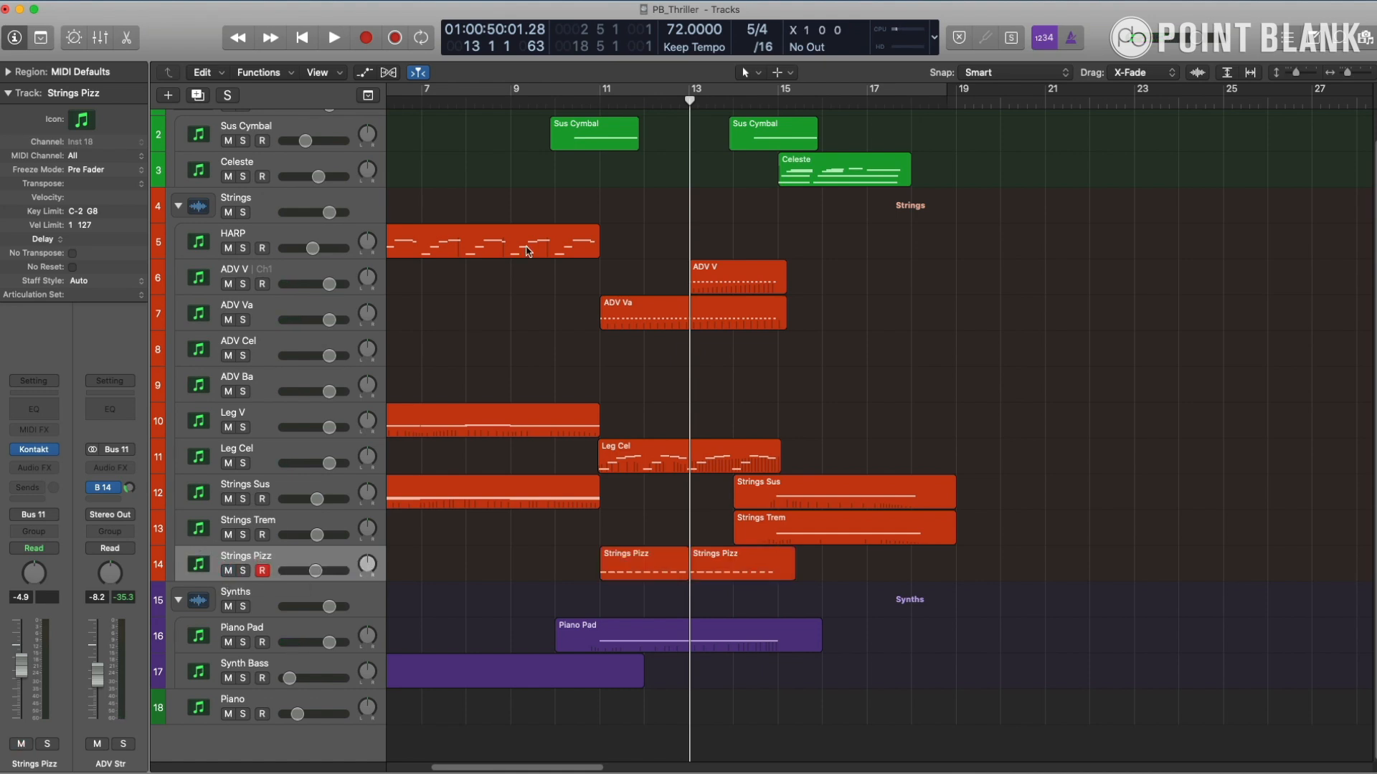
click(582, 104)
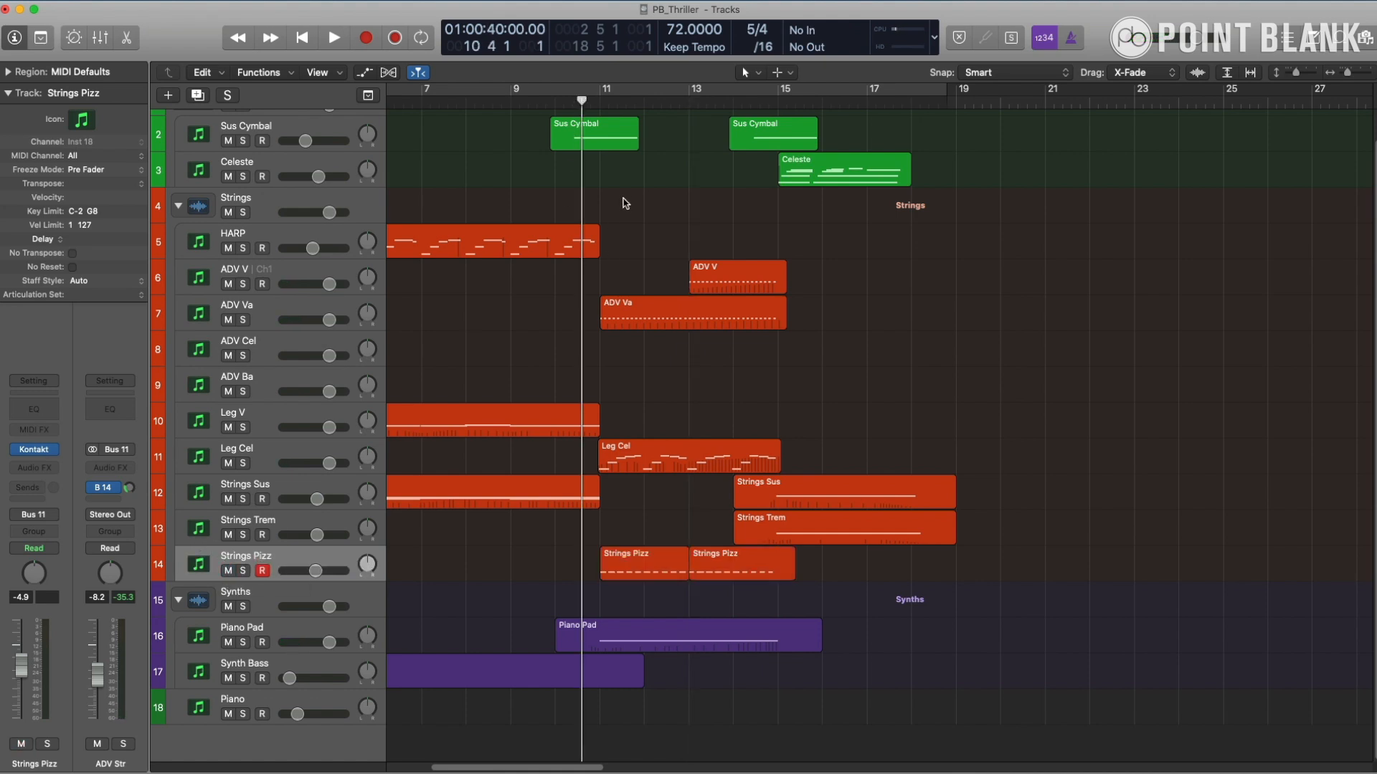
key(space)
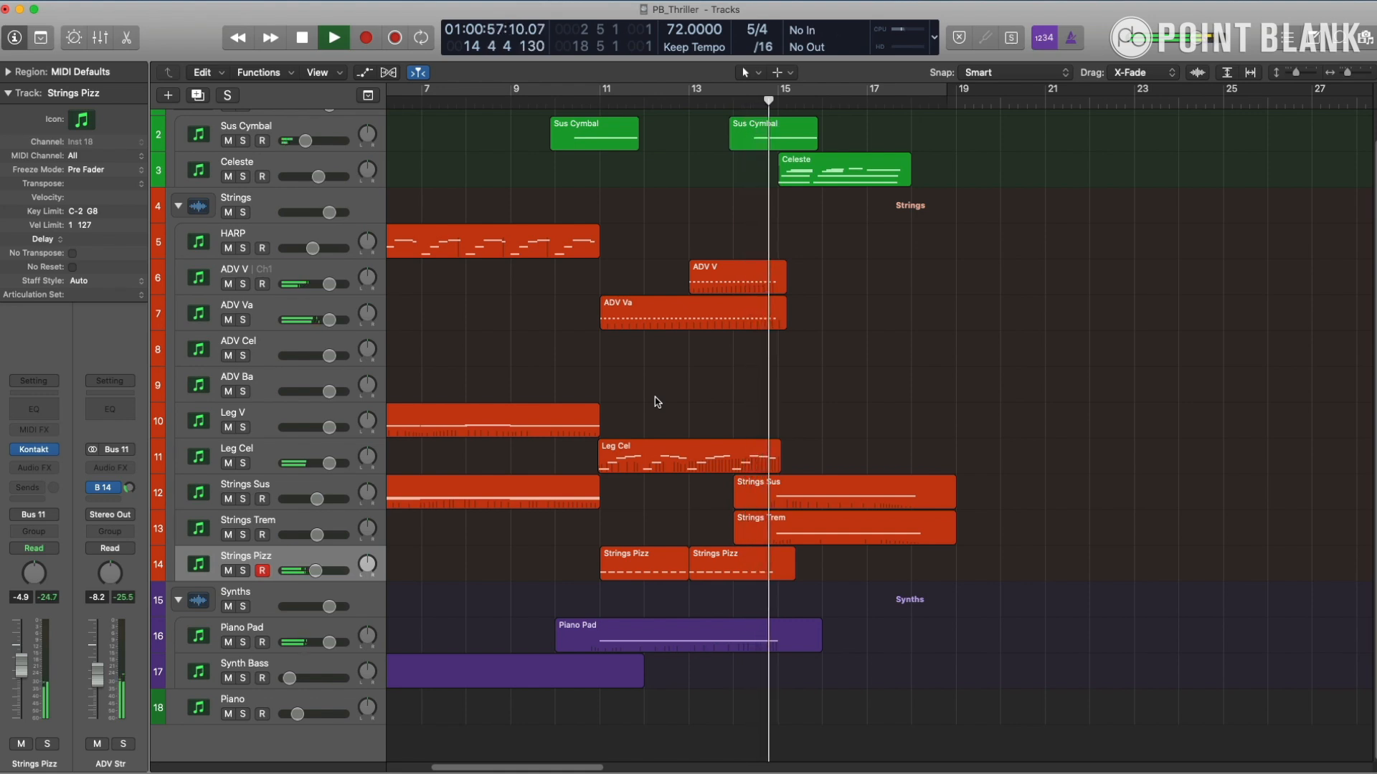
key(space)
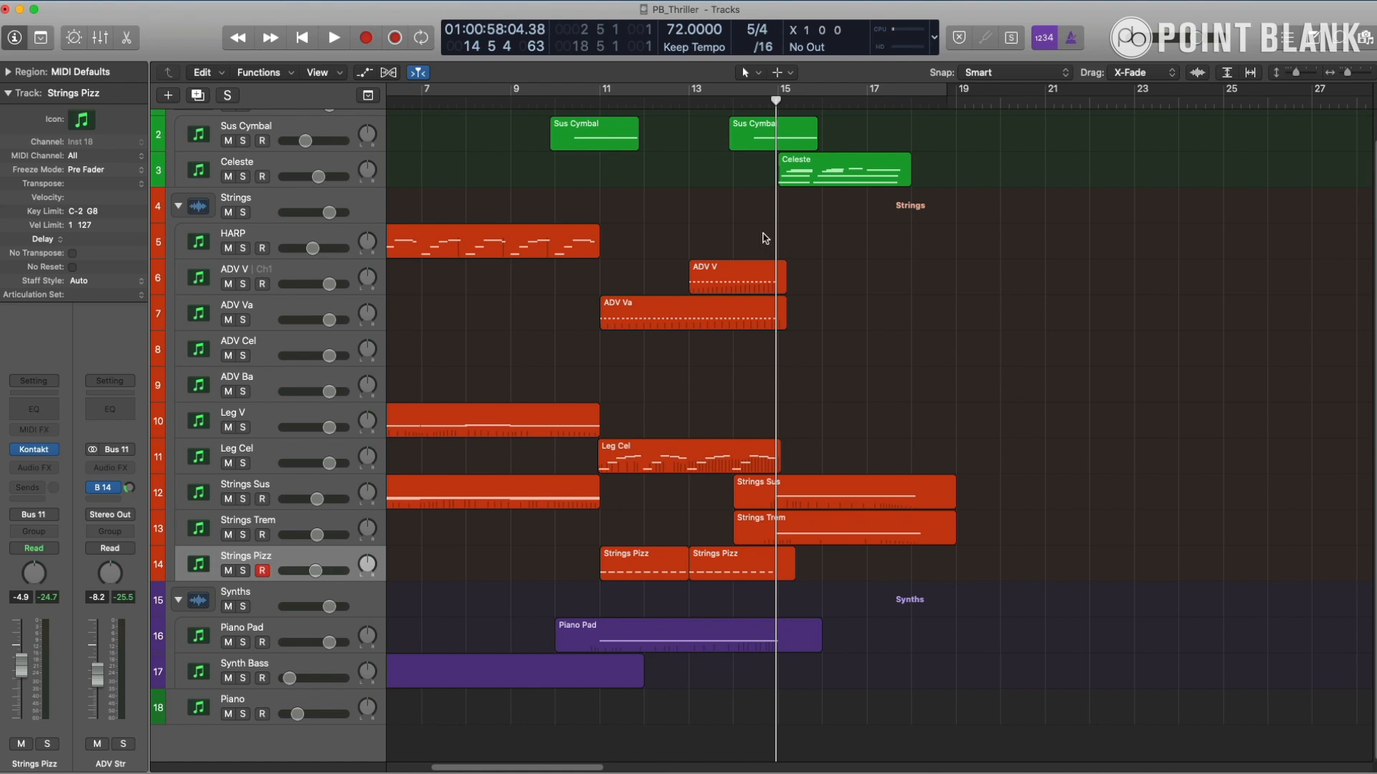
- Open the Strings Sus and Strings Trem regions from bar 14 in the Piano Roll and select the three-note Strings Sus chord
drag(674, 534, 891, 481)
key(p)
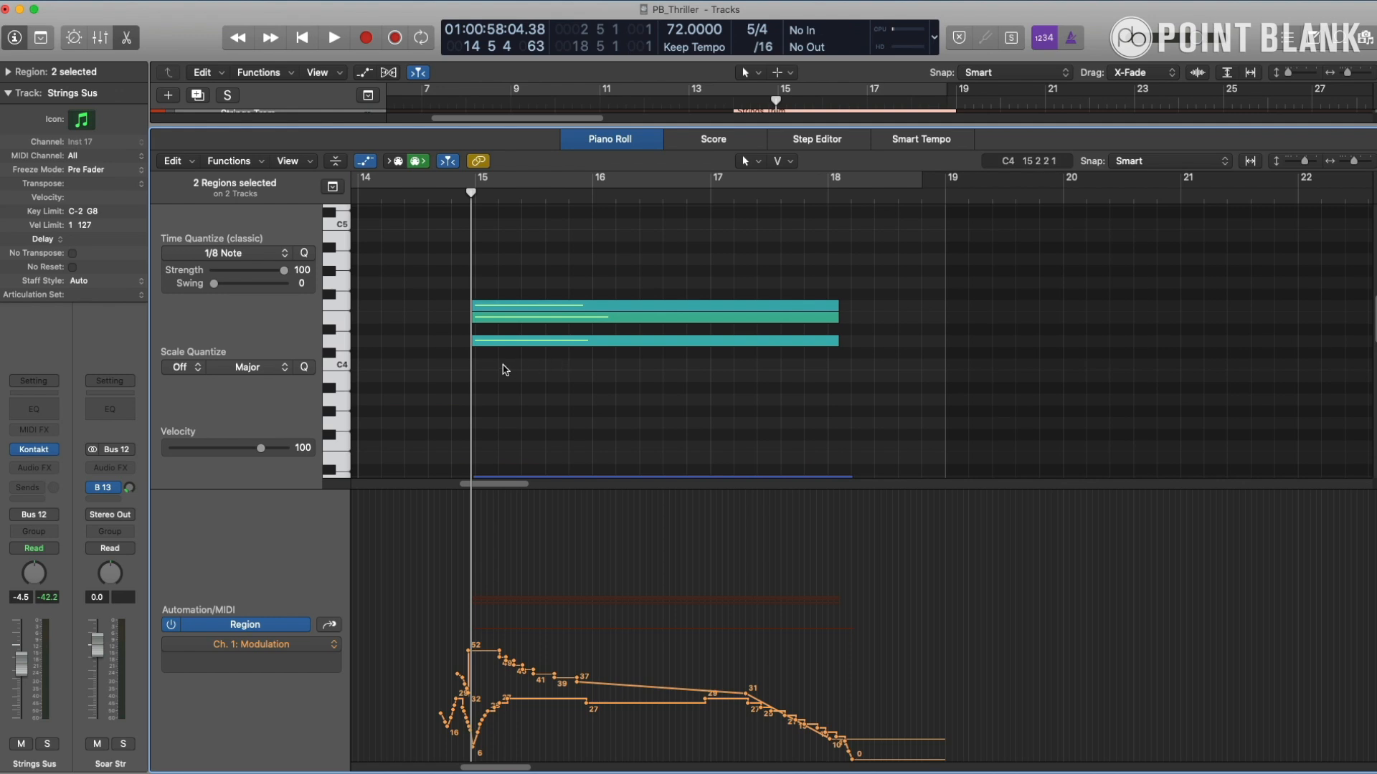
drag(510, 381, 522, 310)
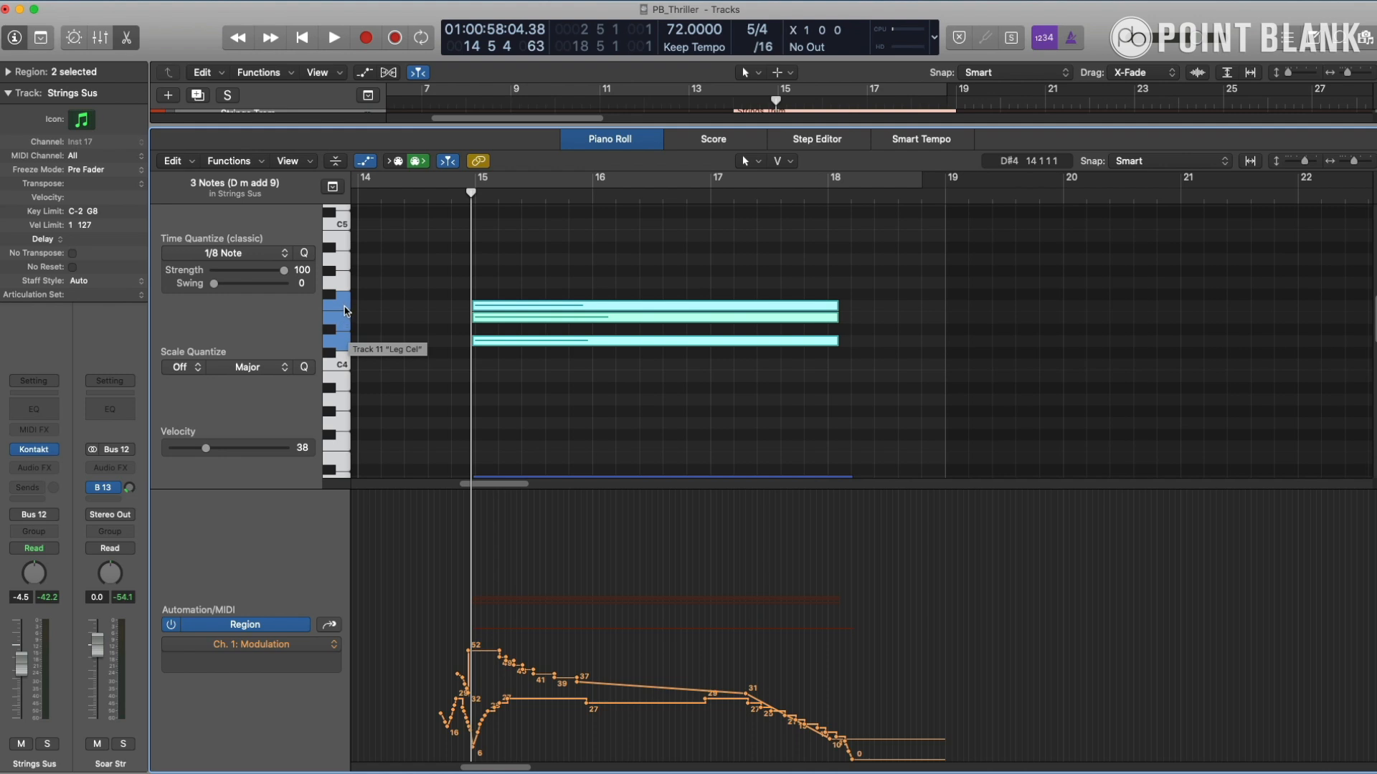
- Open the Strings Trem region in the Piano Roll, audition its sustained D3 note, and close the editor
key(e)
click(953, 381)
click(861, 532)
key(e)
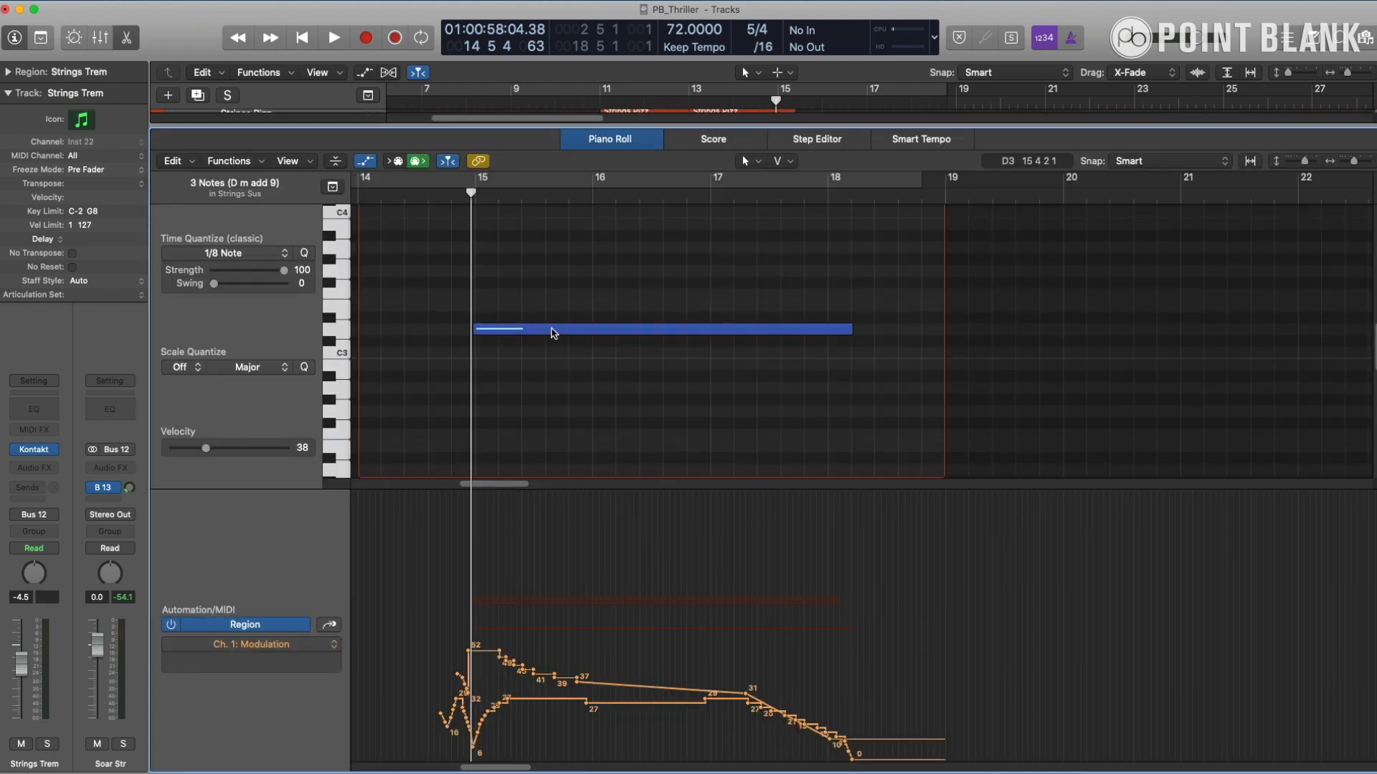
click(553, 330)
key(e)
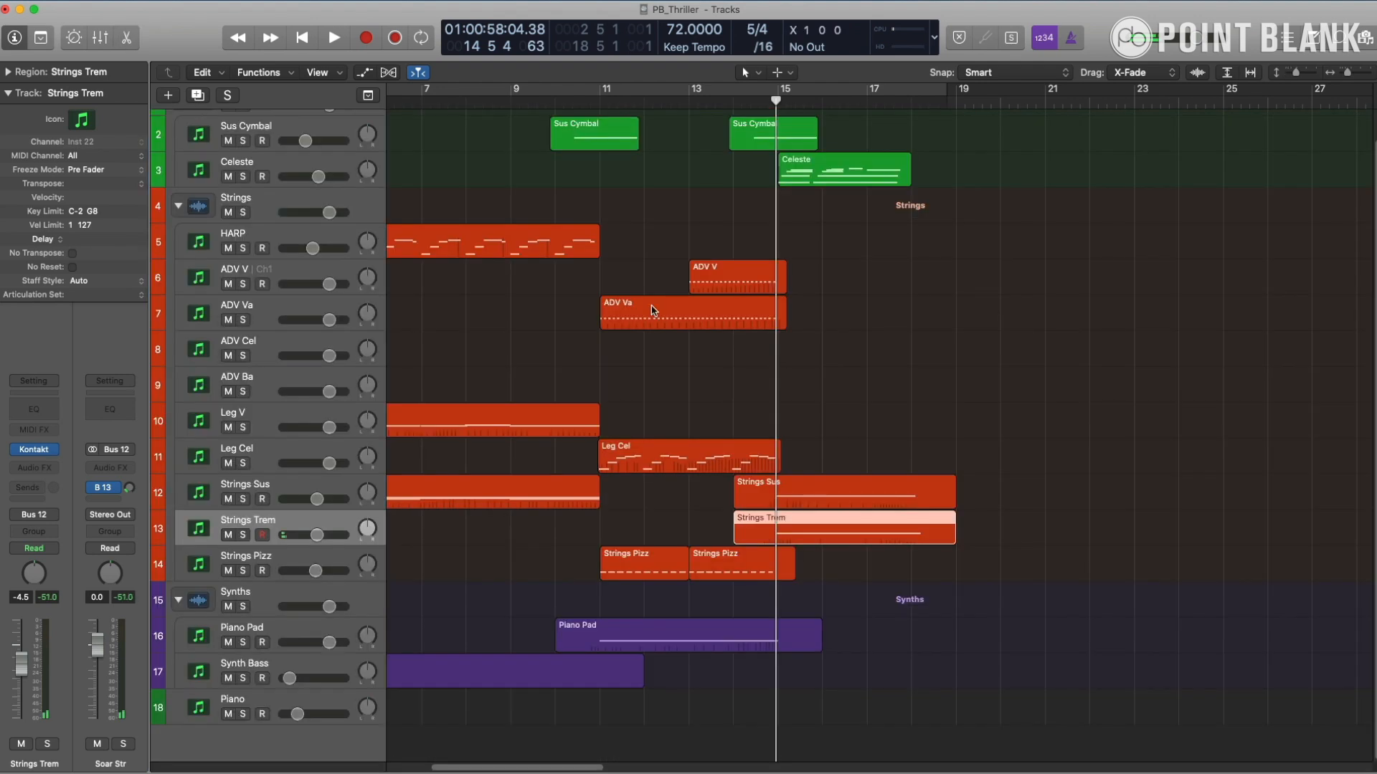
click(784, 363)
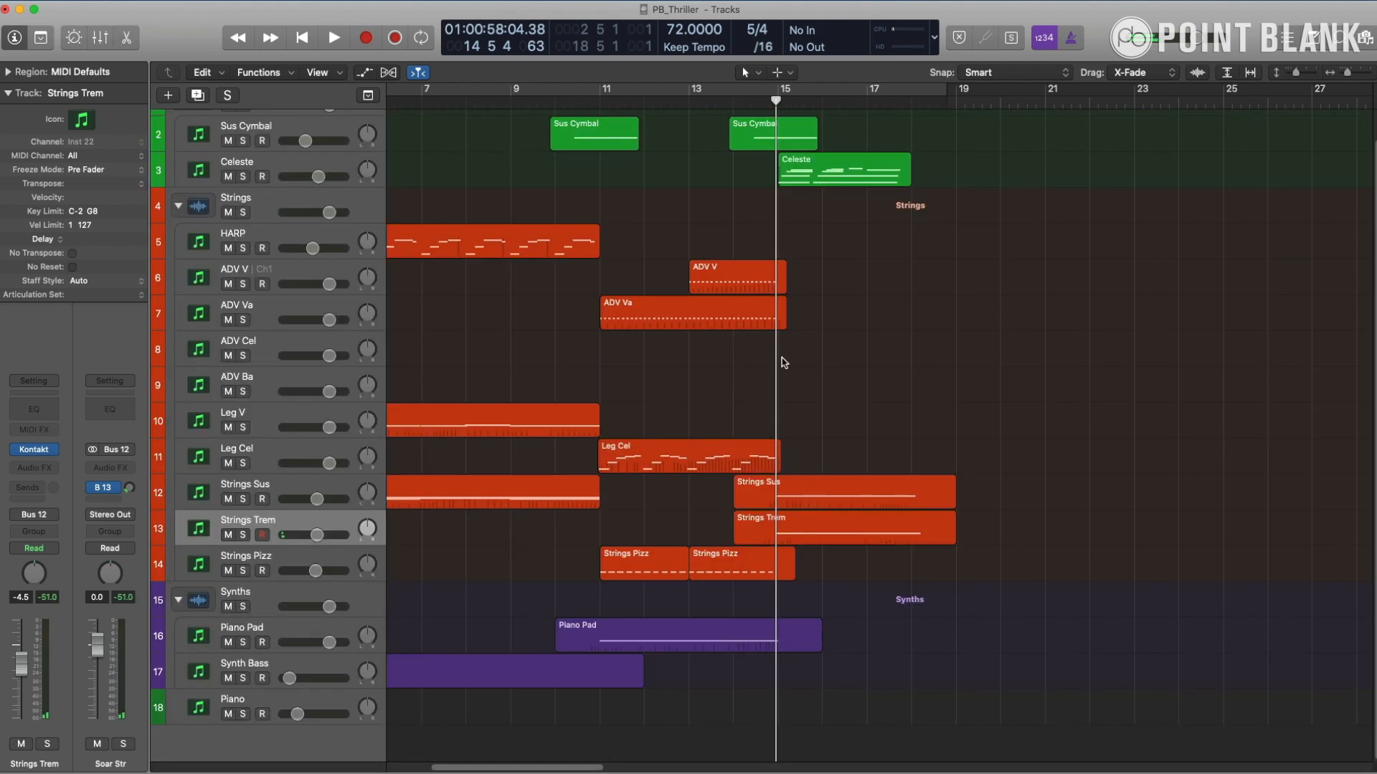
- Play the arrangement from bar 15 into bar 18, opening the Celeste region in the Piano Roll during playback
key(space)
key(space)
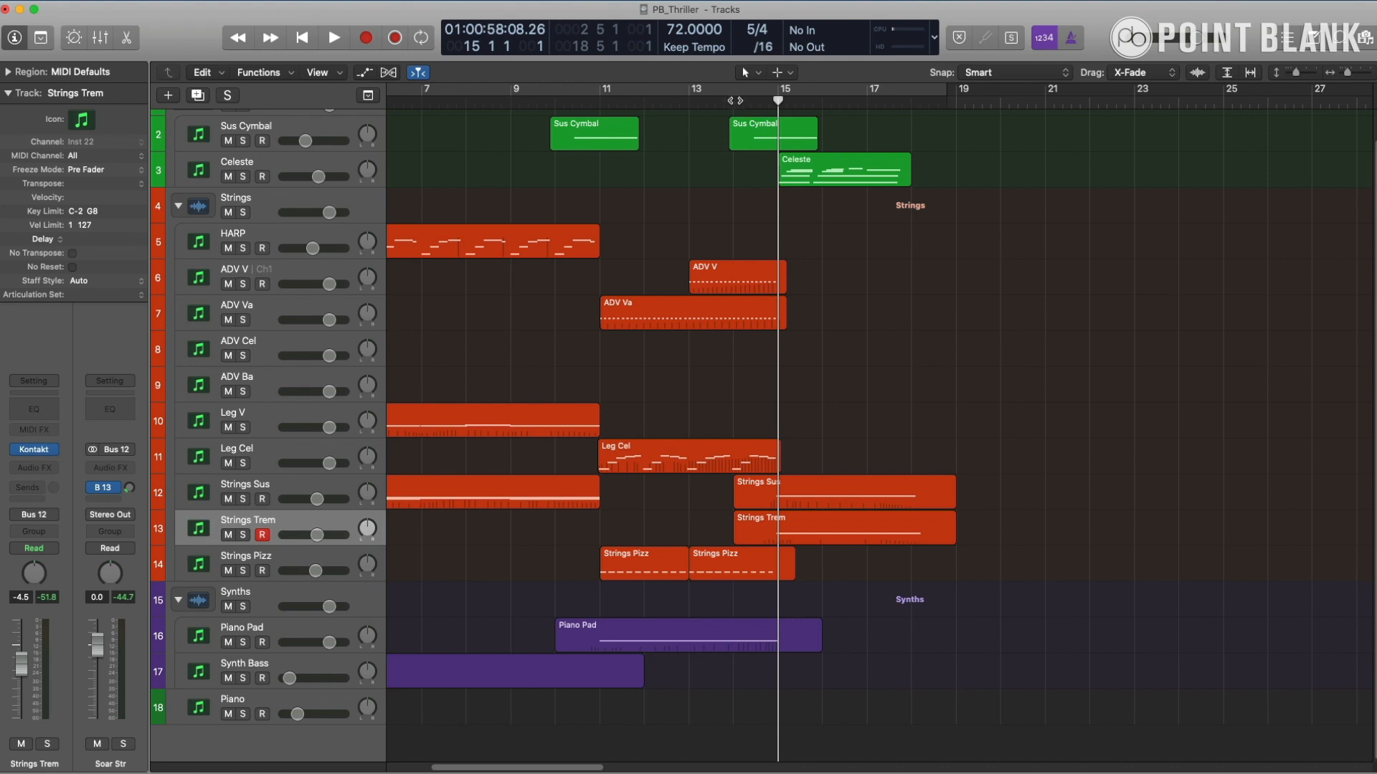
key(space)
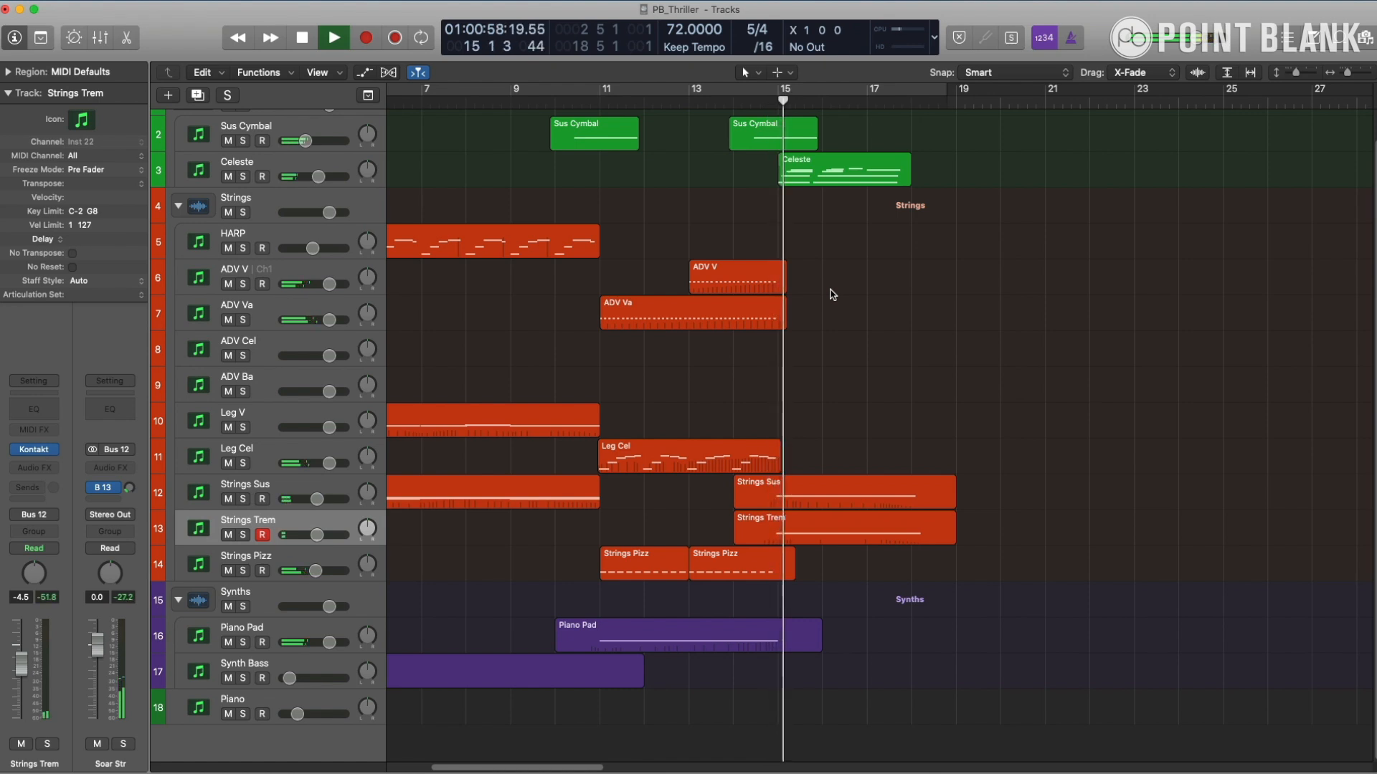
click(318, 168)
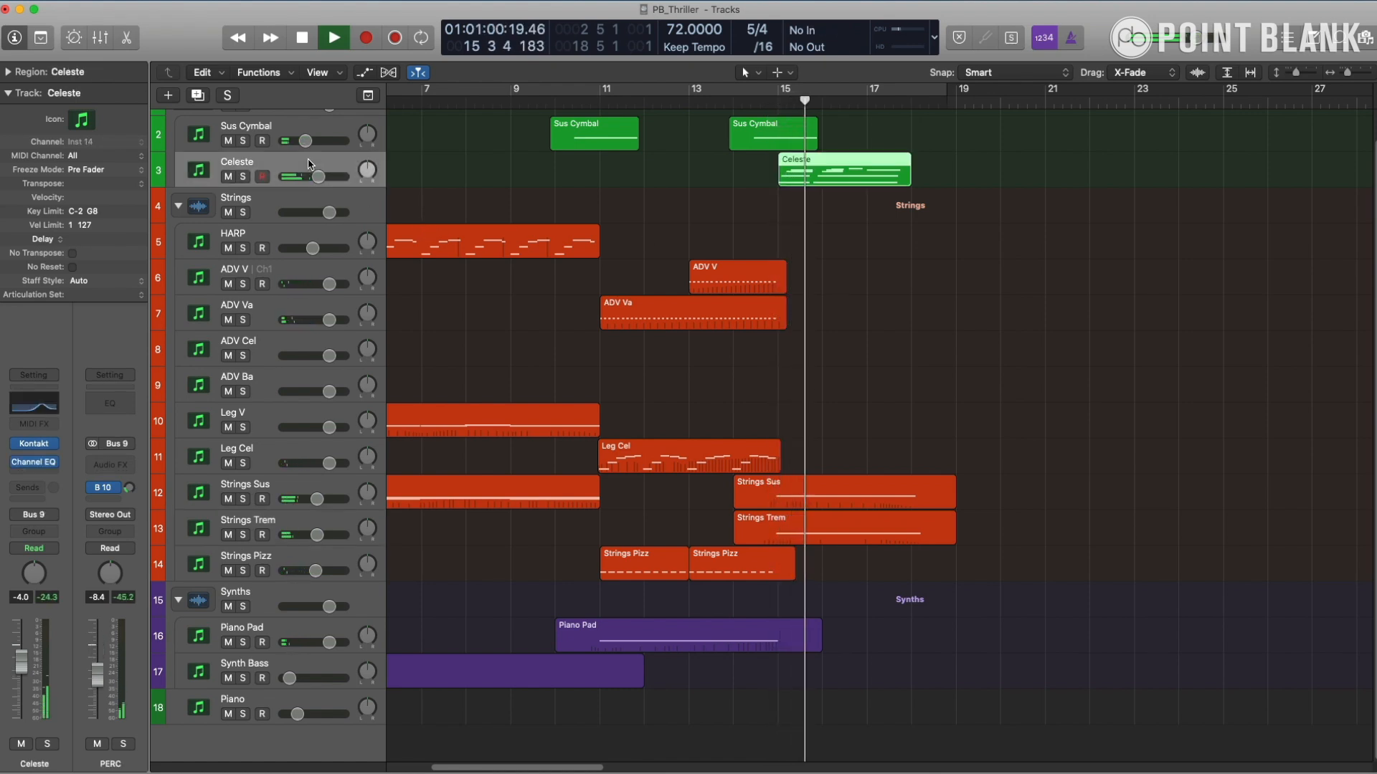
key(p)
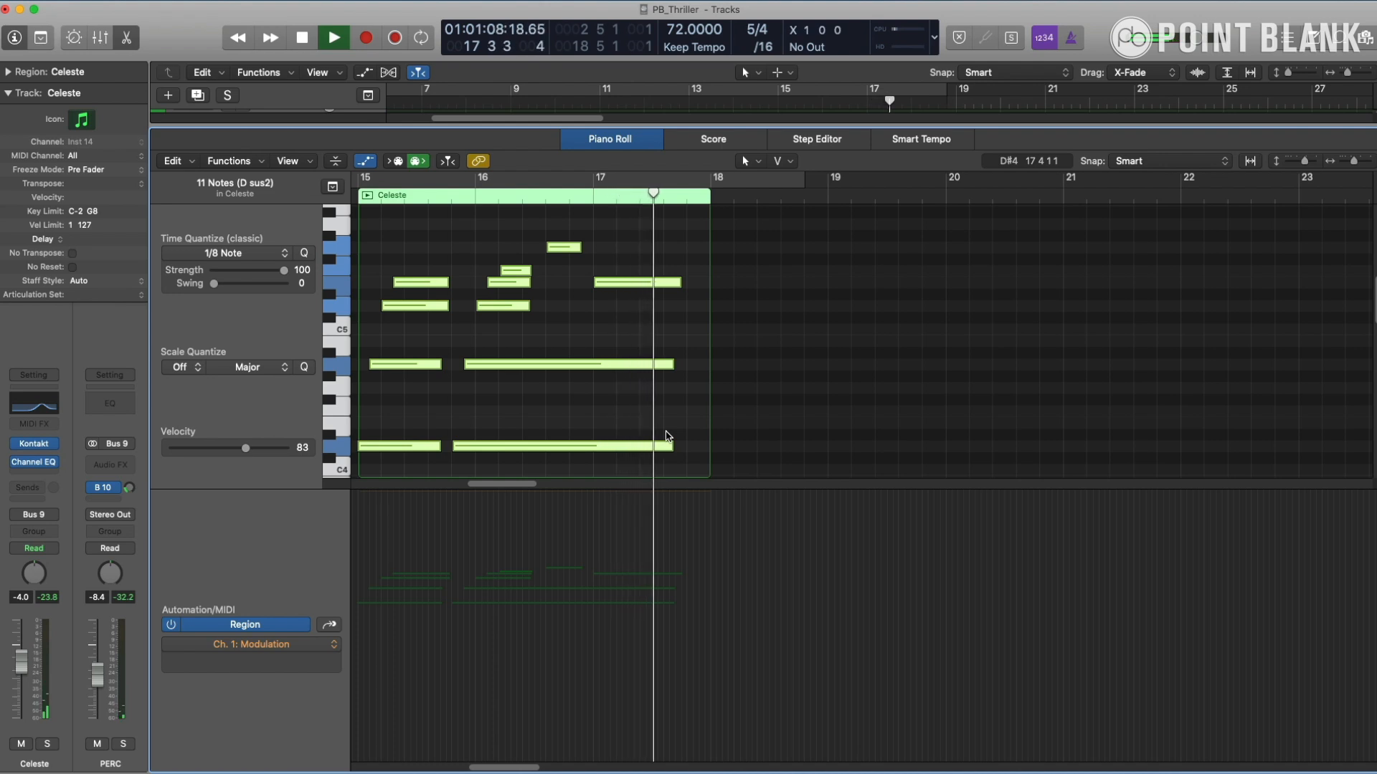
key(space)
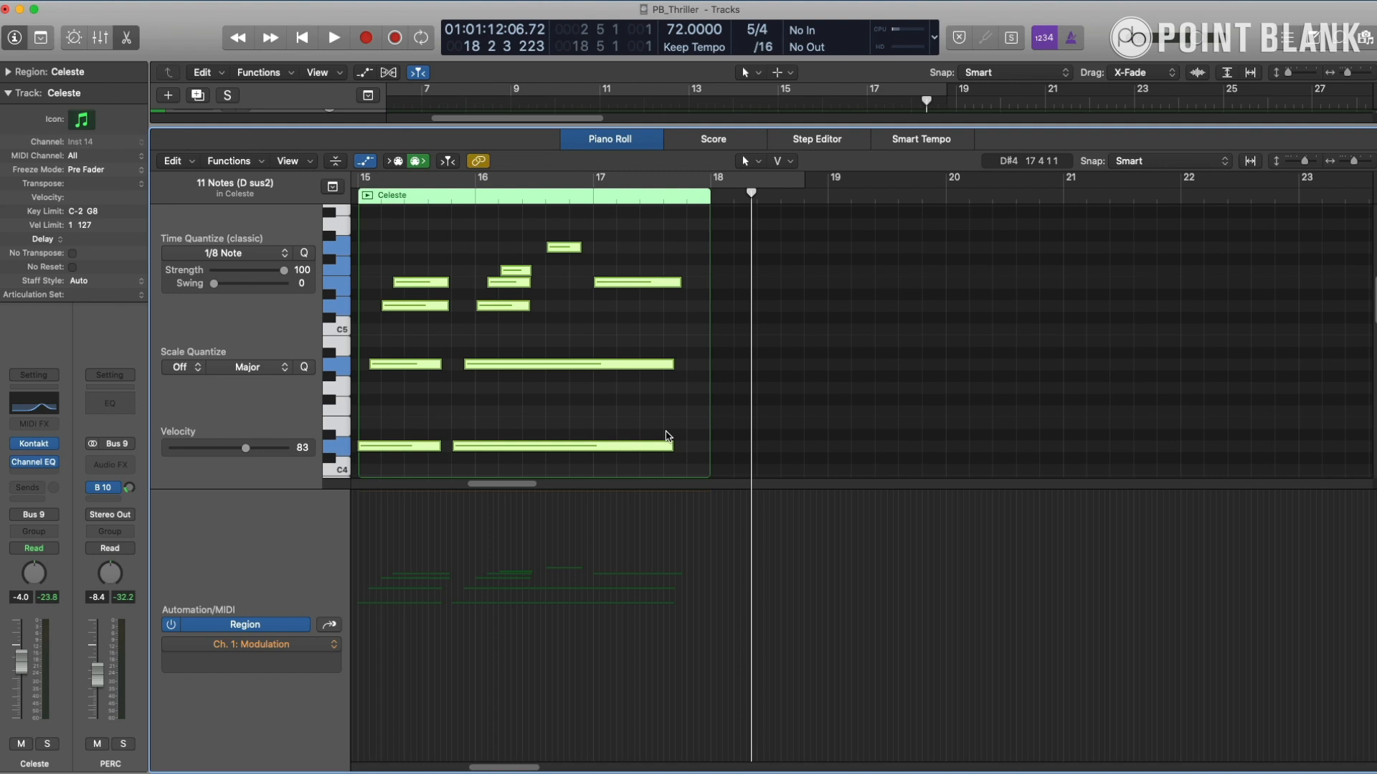
- Audition the opening D4 and D5 notes of the Celeste region and close the Piano Roll
click(417, 446)
click(398, 306)
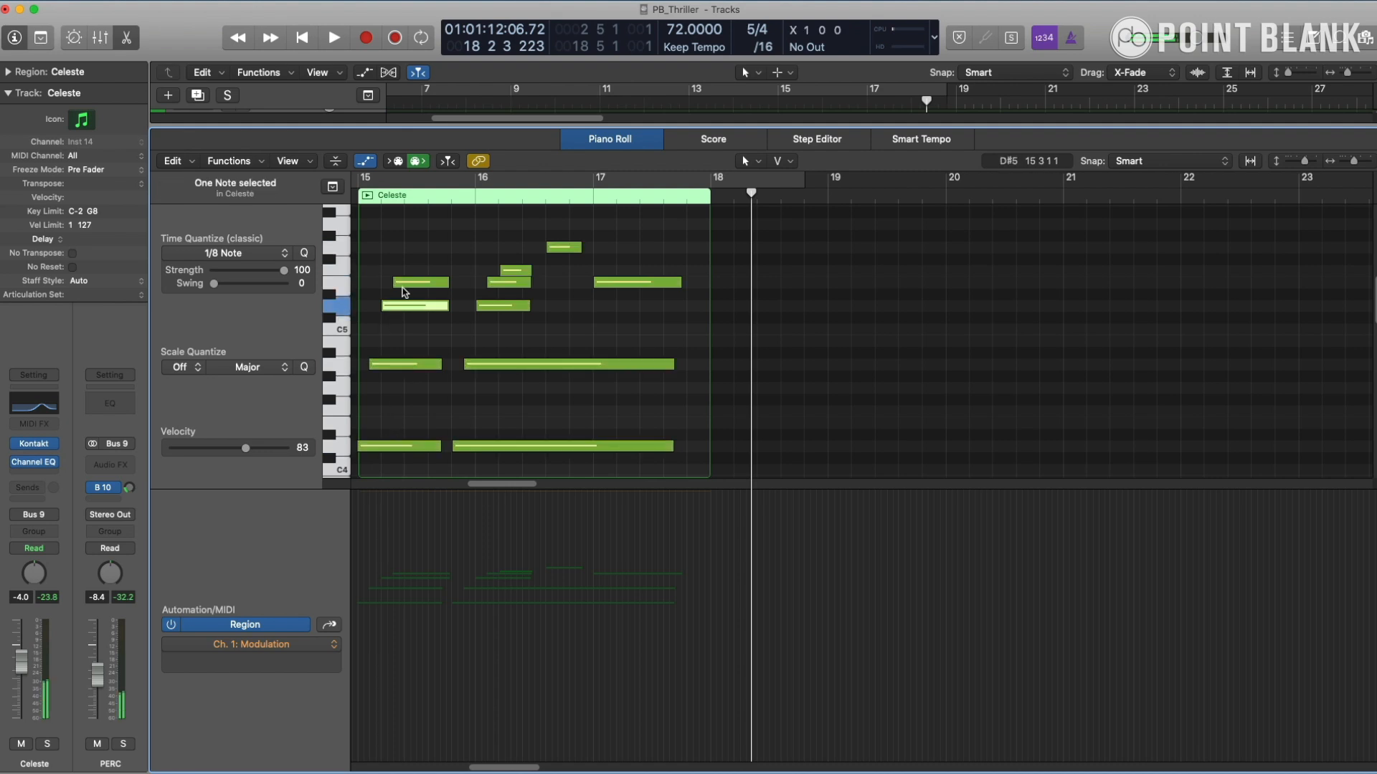
mouse_move(403, 288)
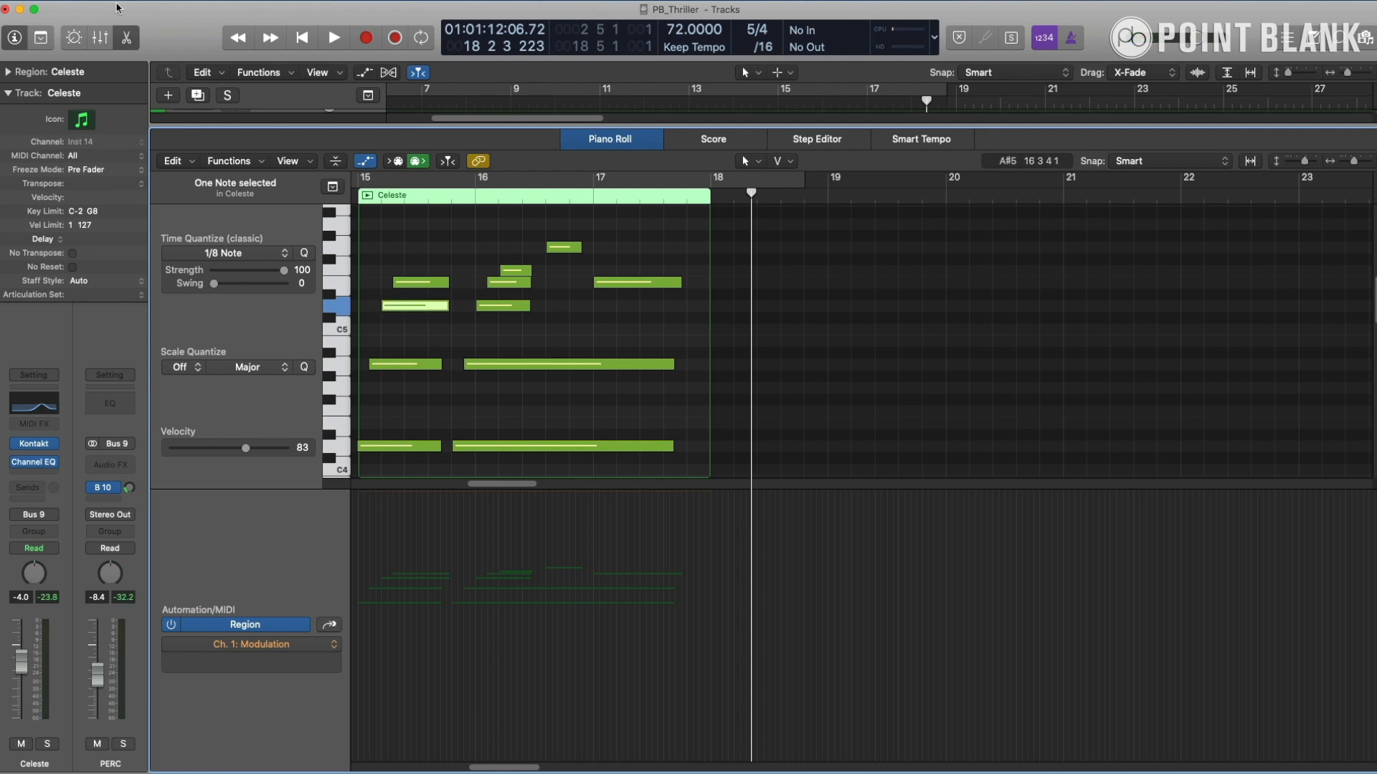
click(131, 40)
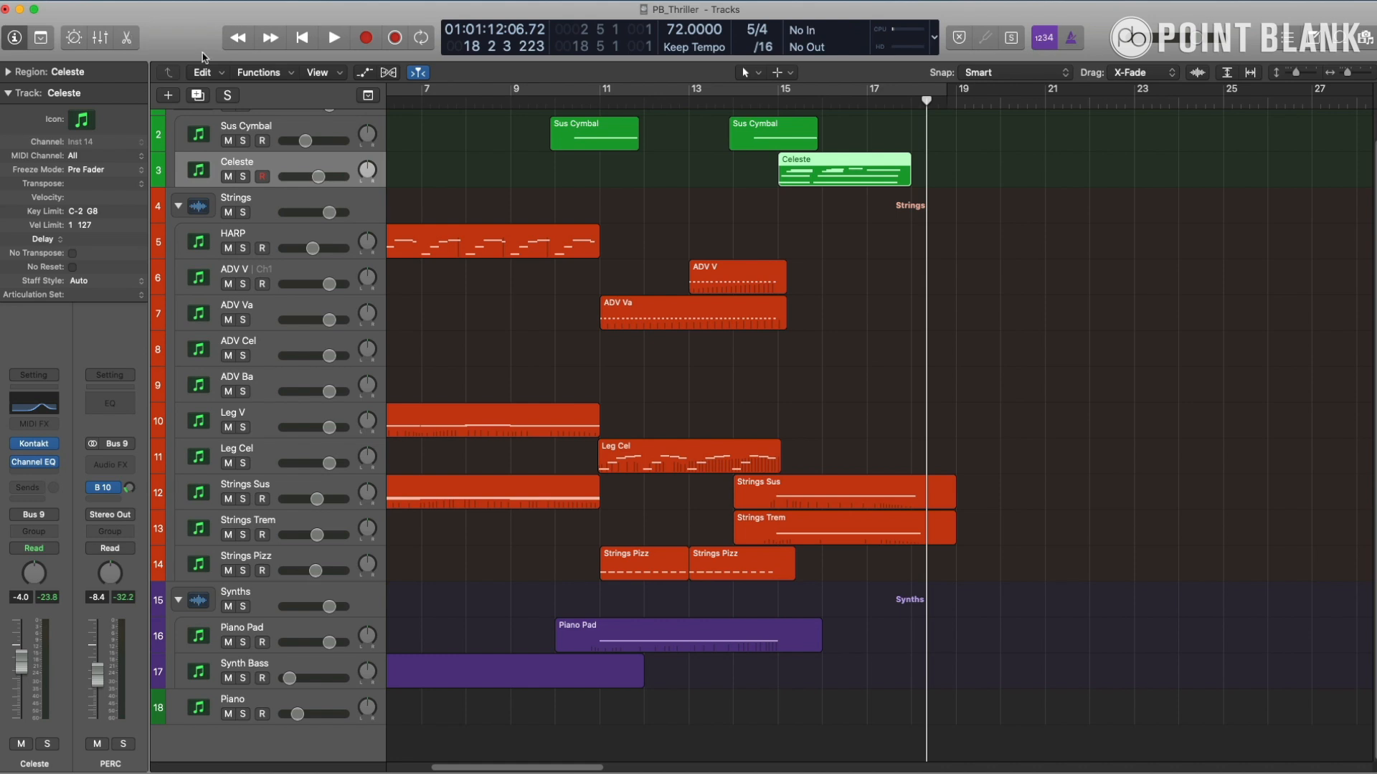
- Select the Piano track, bring up the on-screen keyboard to demonstrate a D minor add 9 chord, and dismiss the keyboard
click(251, 706)
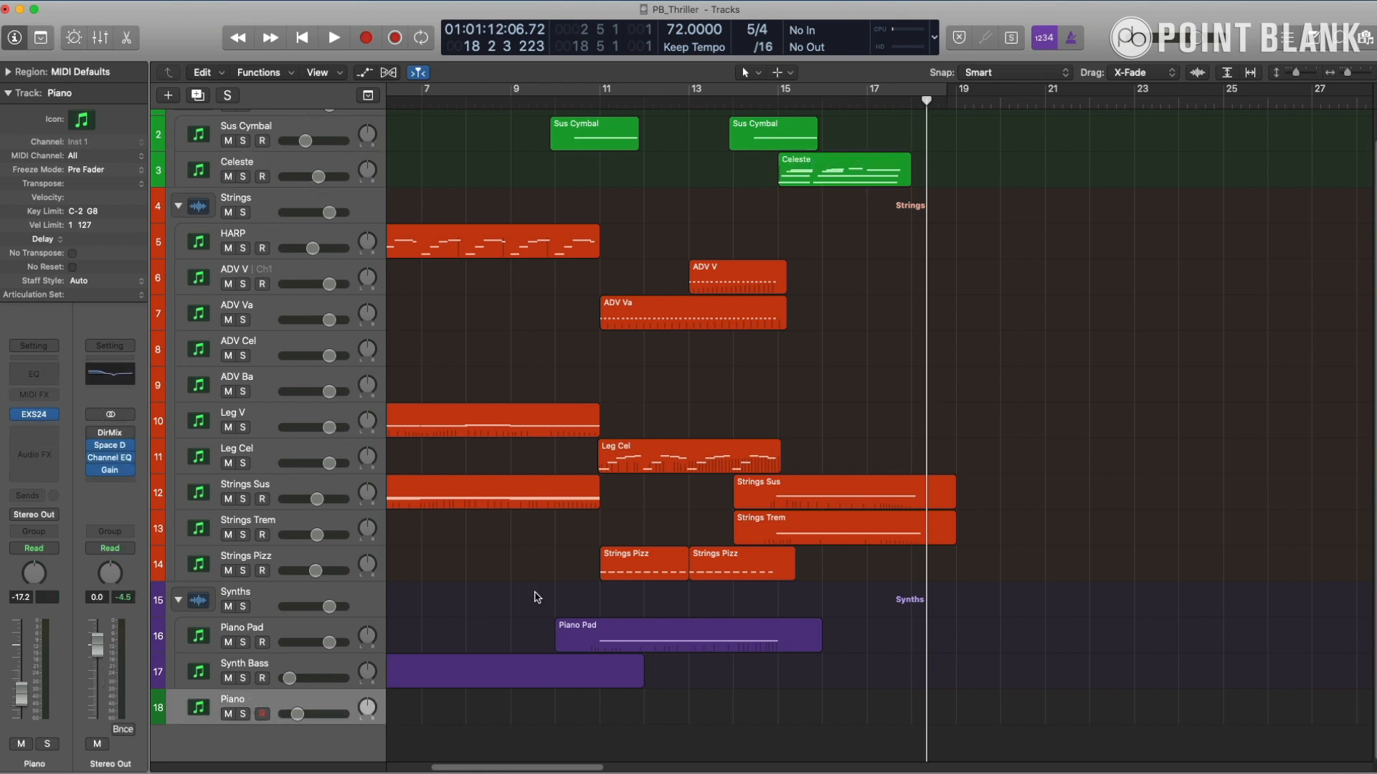
click(473, 755)
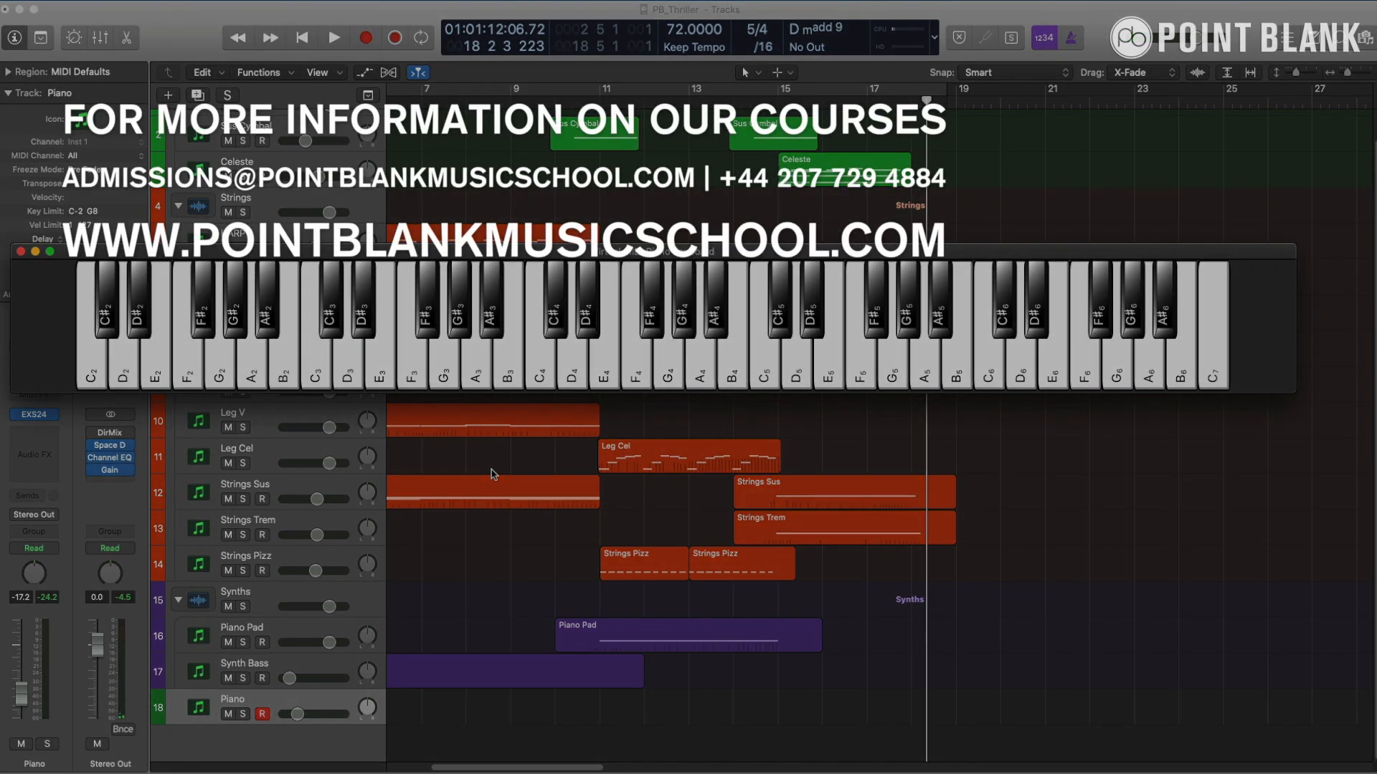
click(495, 475)
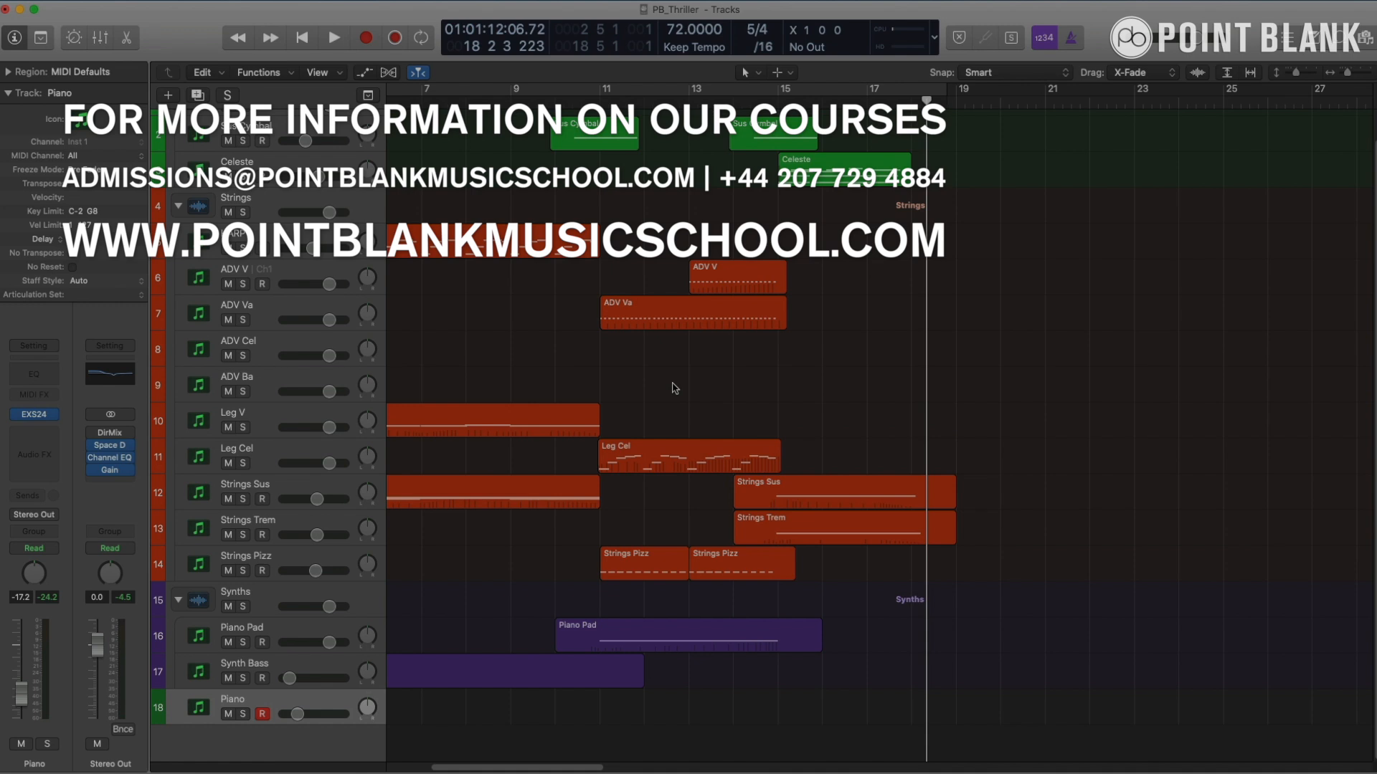
- Return the playhead to Marker 1 at bar 3
scroll(675, 388, left, 5)
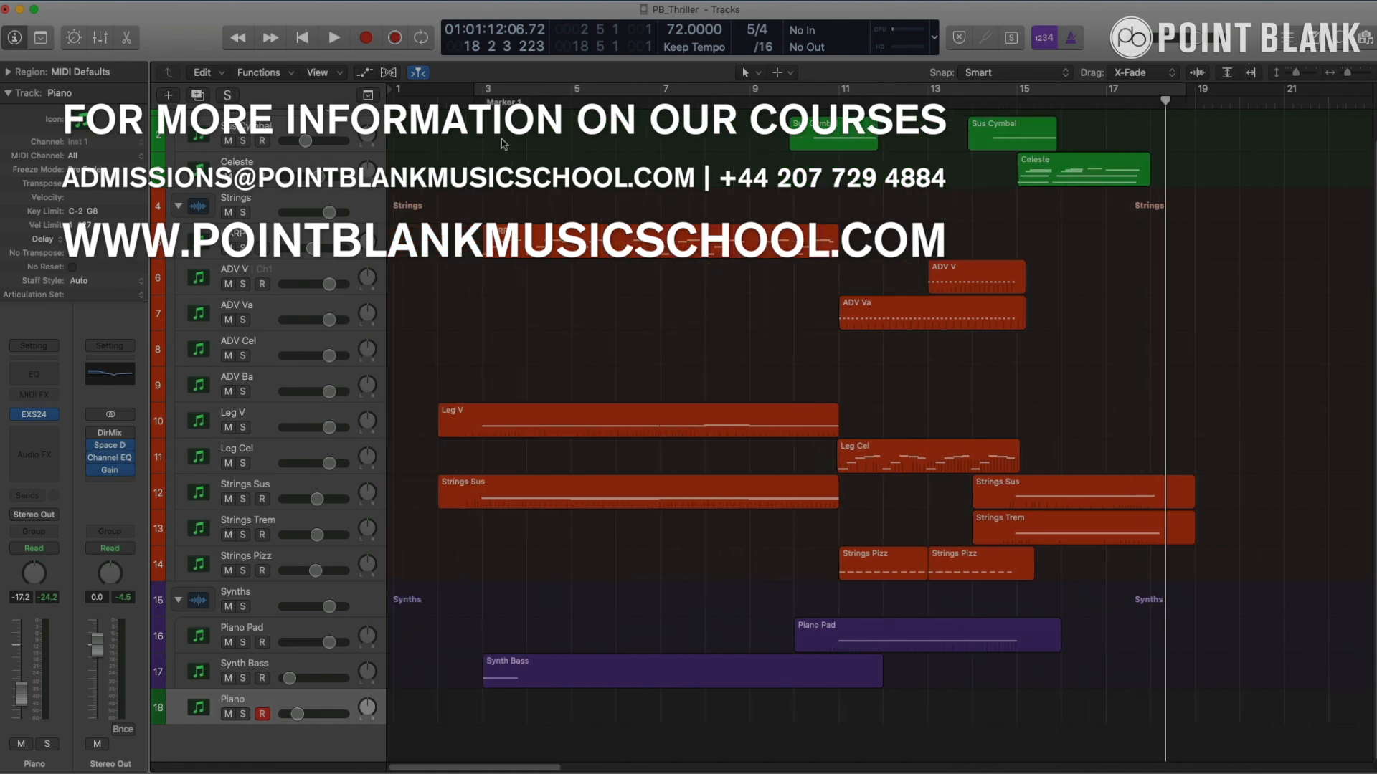
key(Return)
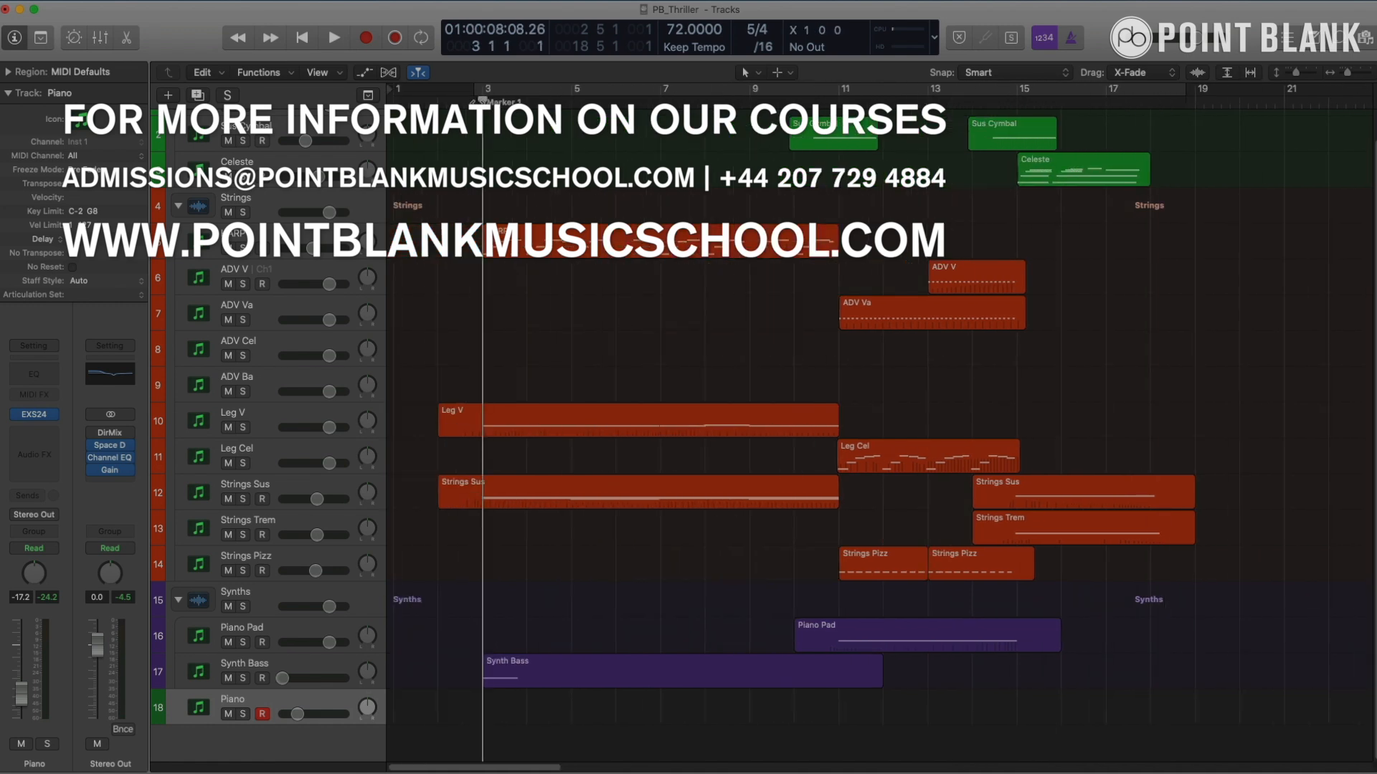